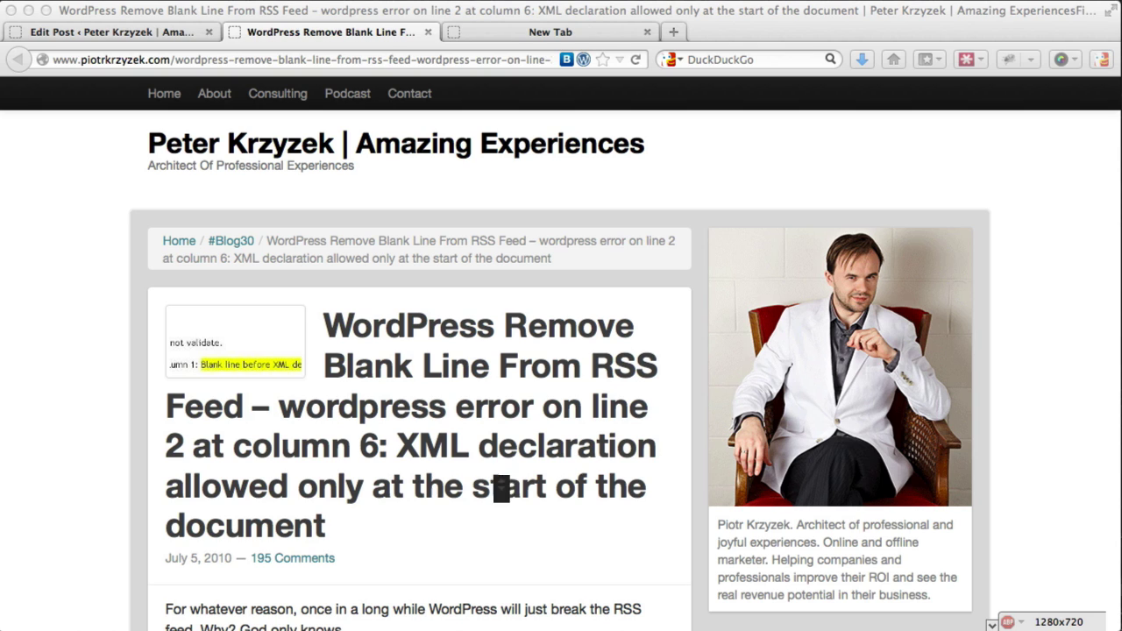
left_click(385, 429)
scroll(385, 430, "down", 3)
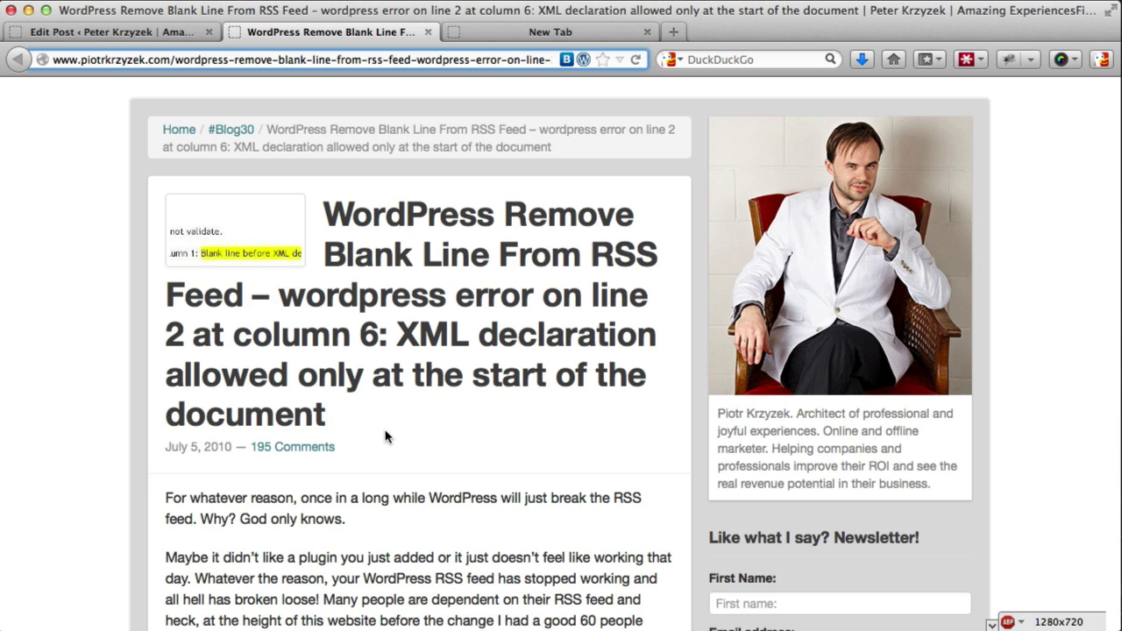
scroll(385, 435, "down", 3)
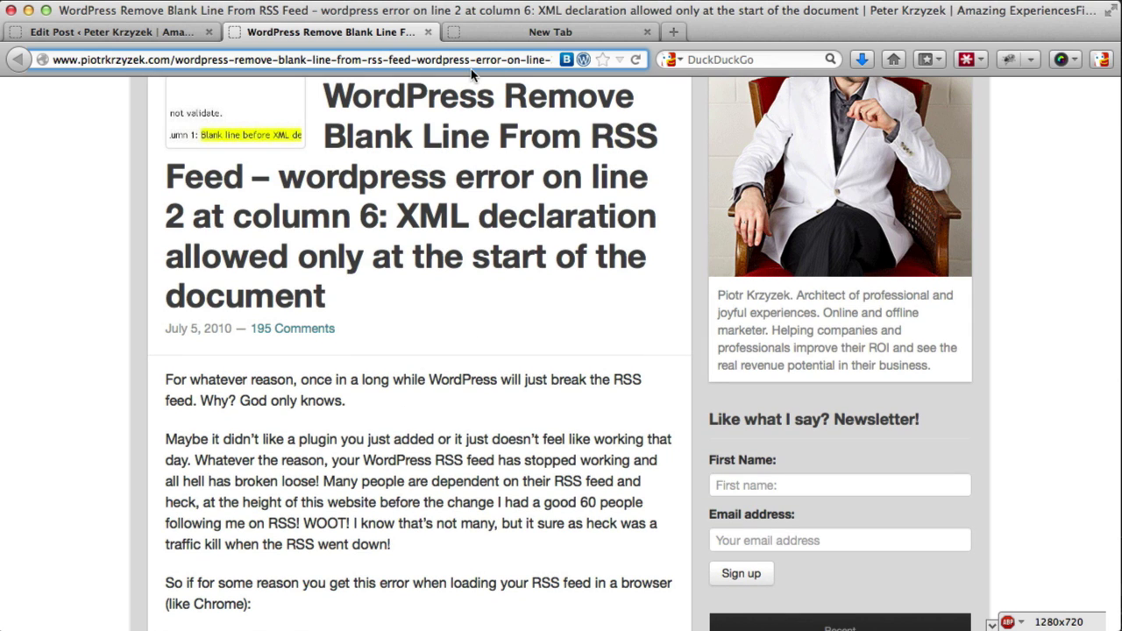
scroll(390, 106, "up", 2)
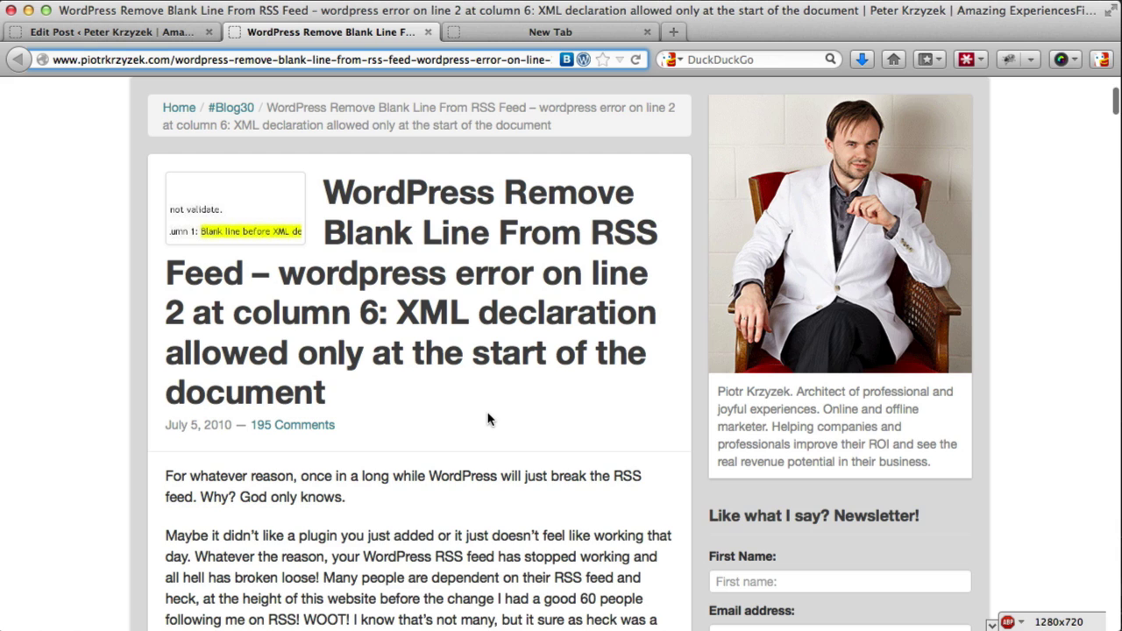
scroll(488, 417, "down", 3)
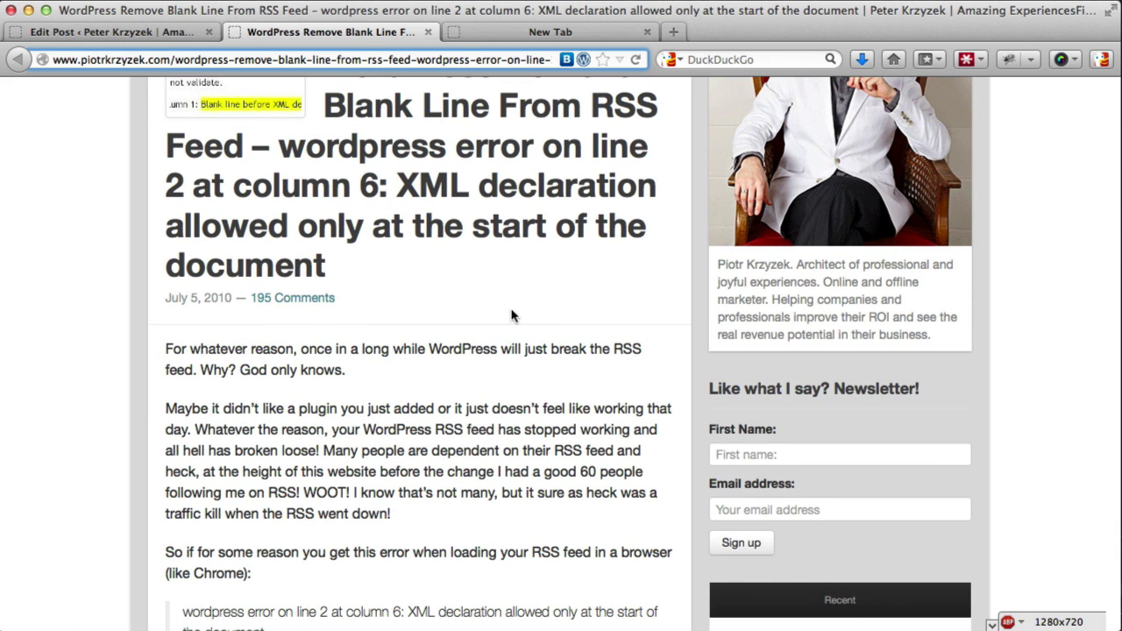
Step: Load the short link cklph.com/wprssfix in the empty tab to check where it leads, and close that tab
left_click(483, 34)
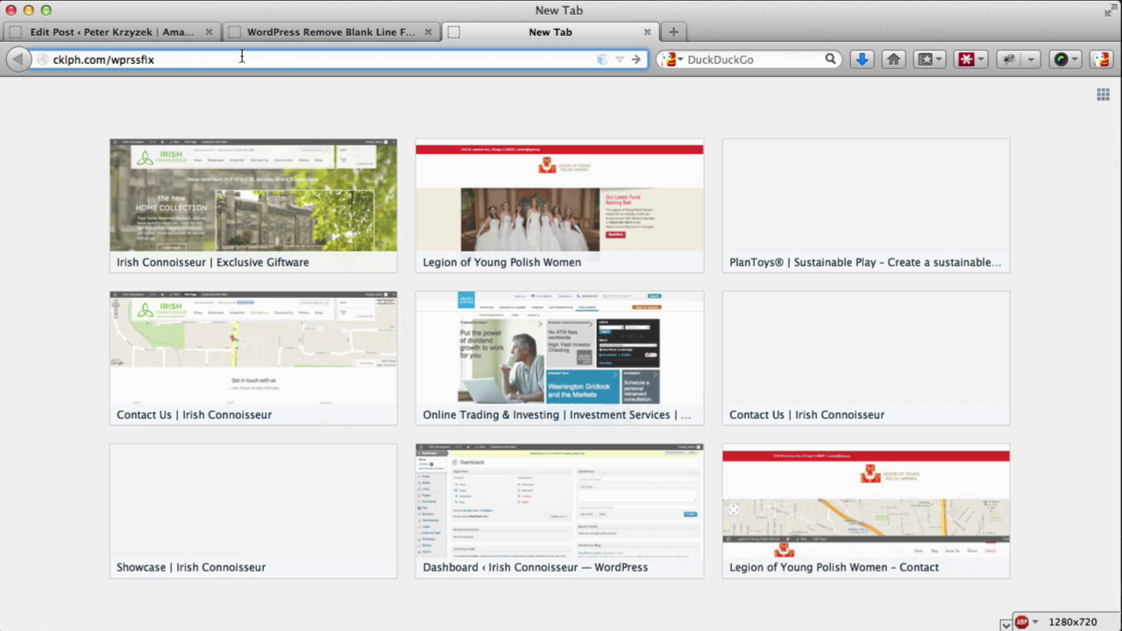
key("Return")
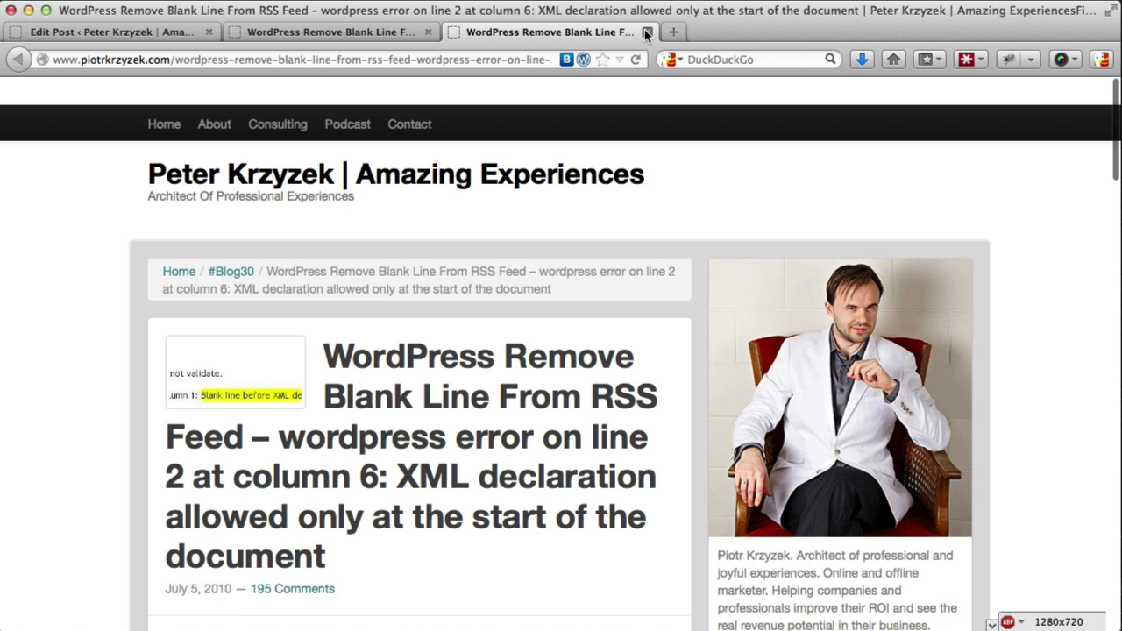
left_click(647, 31)
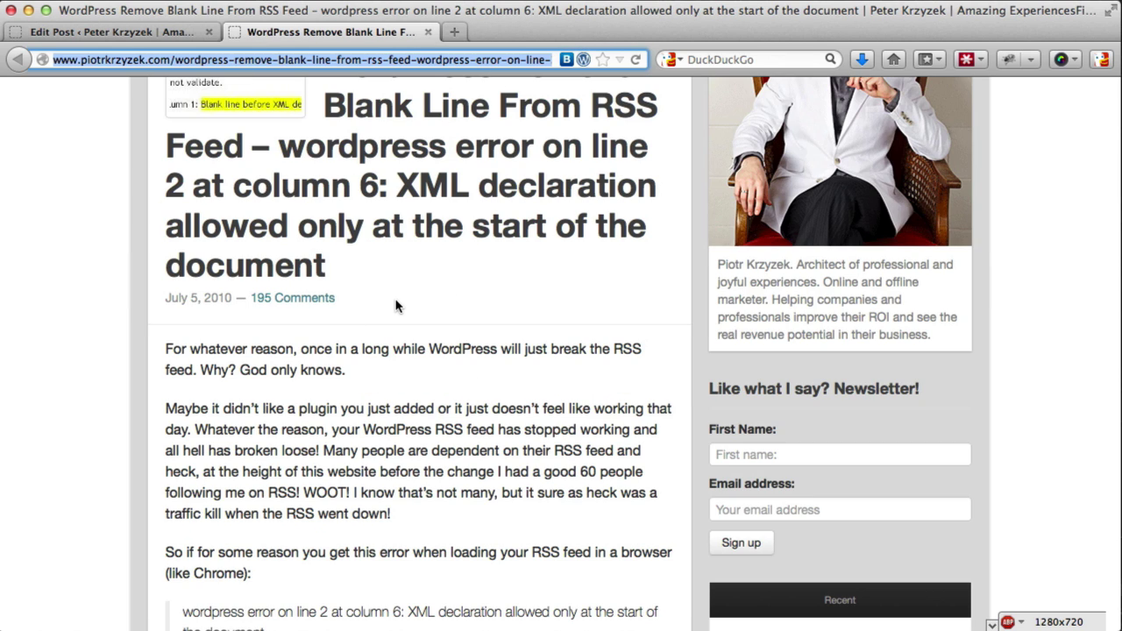
Step: Read the two RSS feed errors quoted in the article, highlighting the XML declaration error and the validator's blank line error
scroll(395, 305, "down", 5)
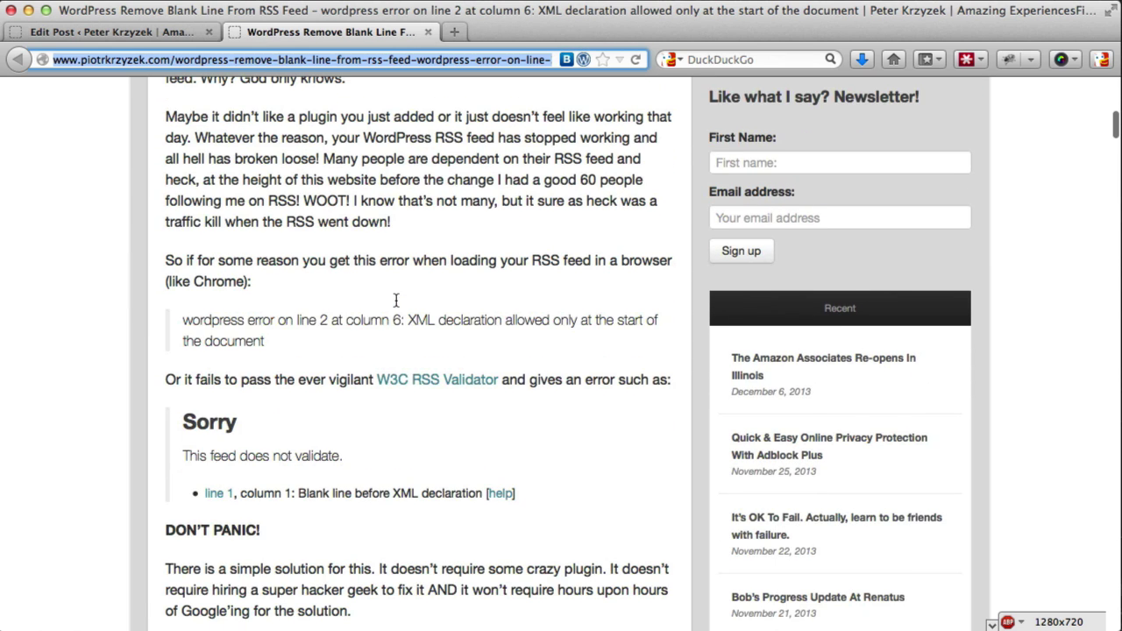
left_click_drag(319, 320, 327, 319)
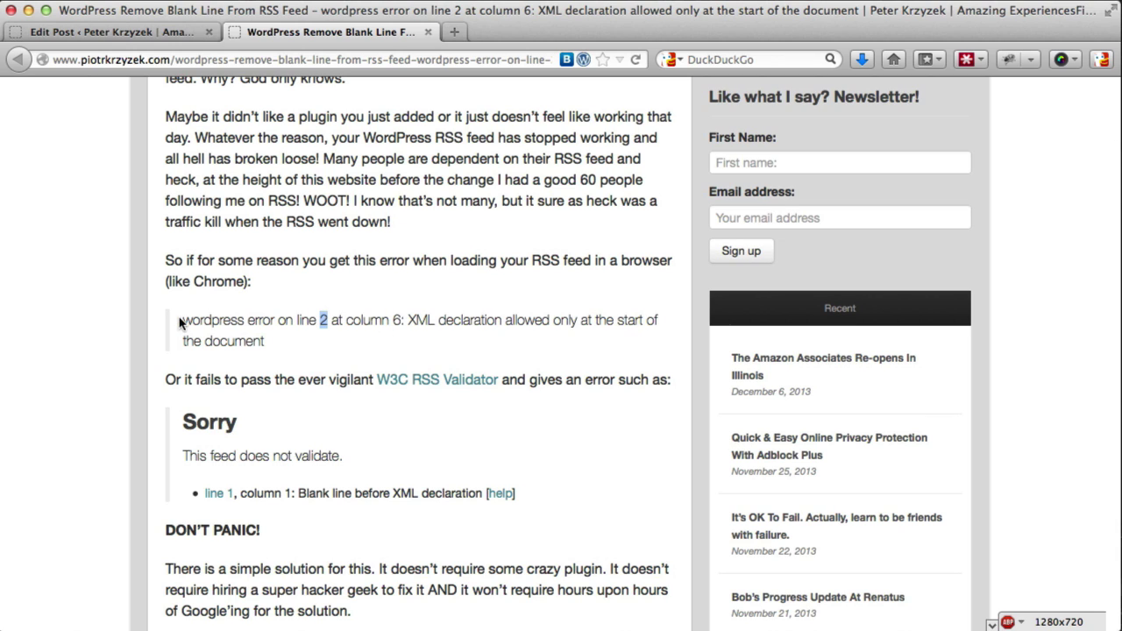
left_click_drag(182, 320, 311, 343)
scroll(310, 342, "down", 2)
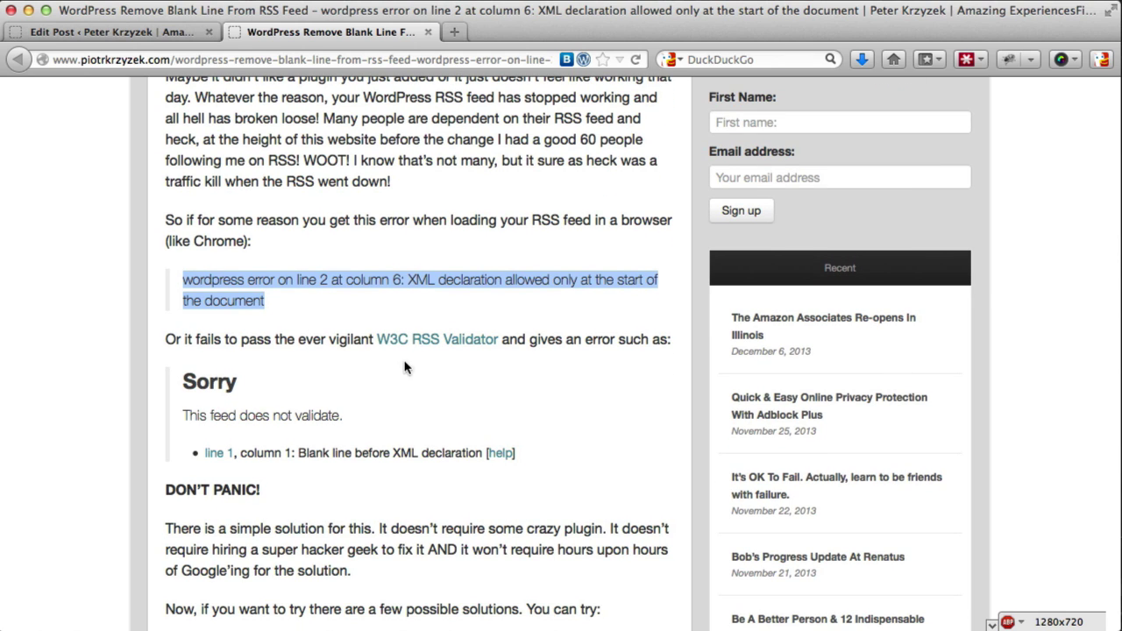
left_click(293, 346)
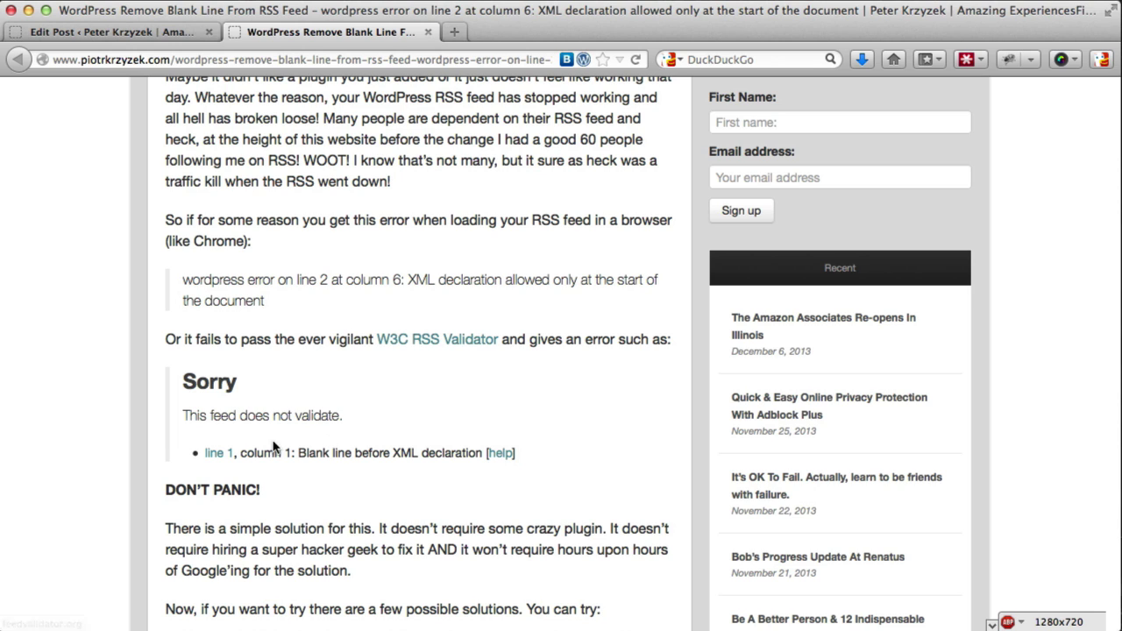
left_click_drag(467, 451, 204, 452)
scroll(380, 514, "down", 3)
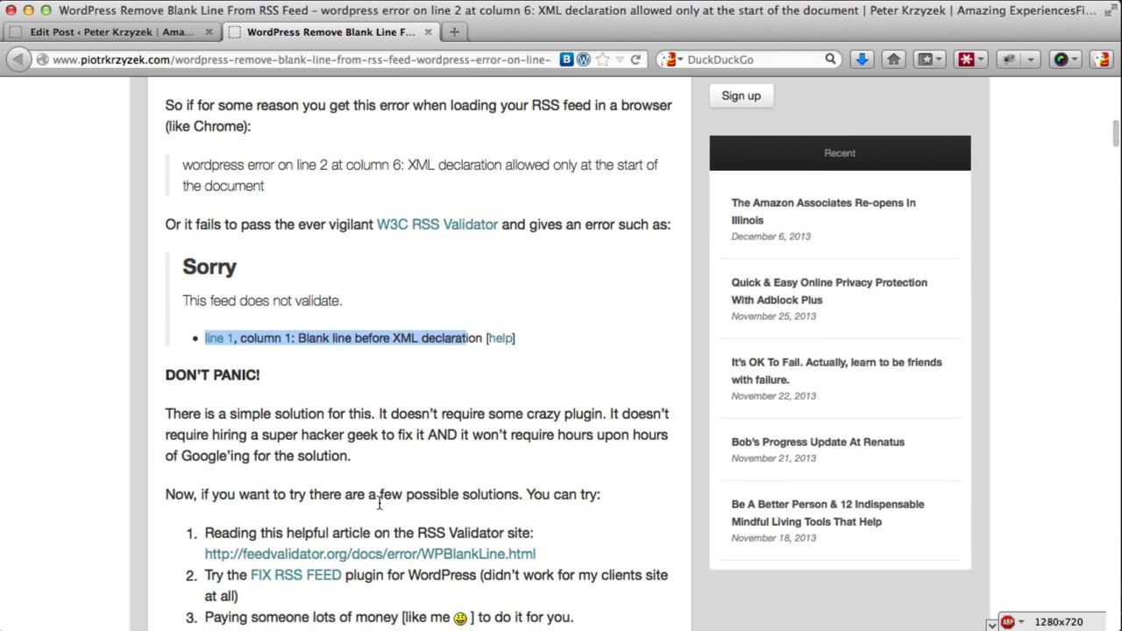
Step: Download wejnswpwhitespacefix.php from the wejn.org link in the article's first instruction and open it with Sublime Text
scroll(380, 514, "down", 3)
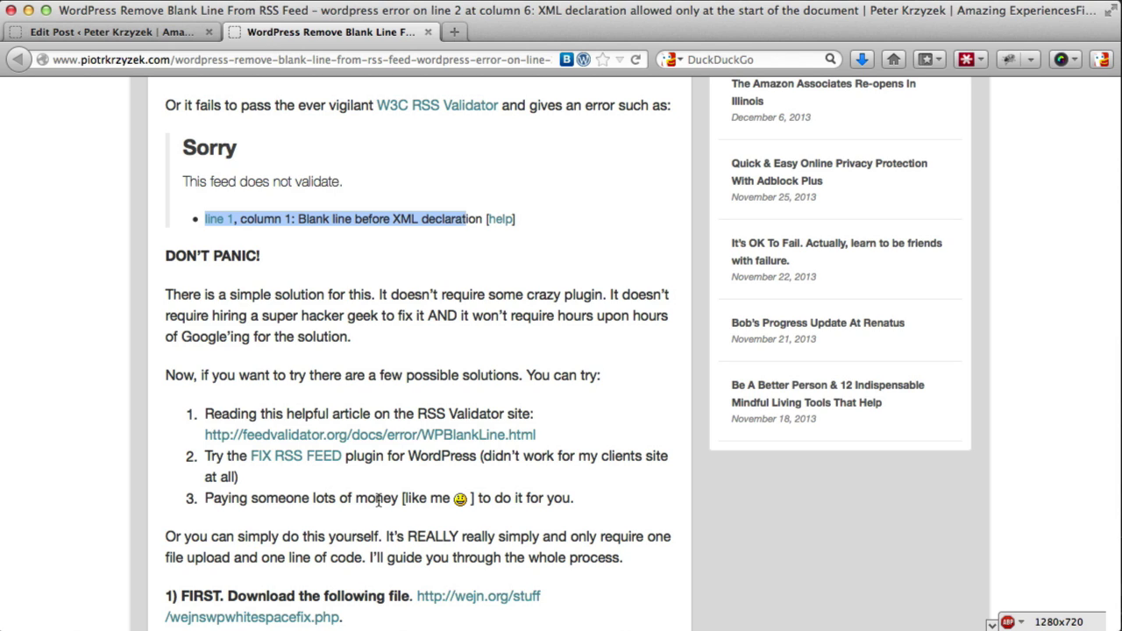
scroll(379, 499, "down", 1)
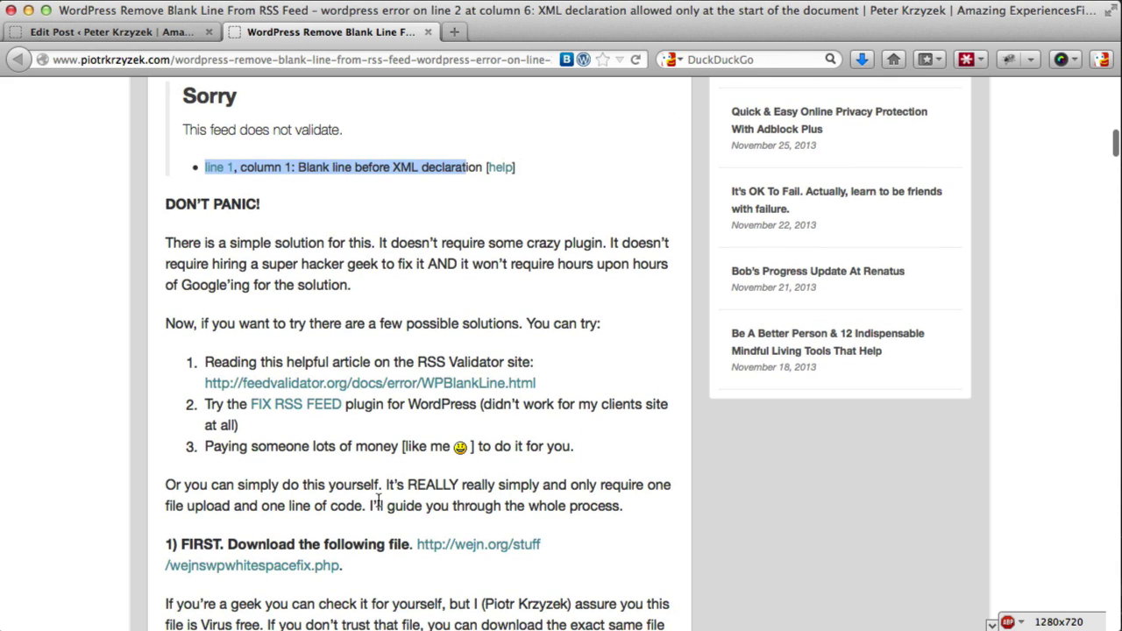
scroll(379, 500, "down", 2)
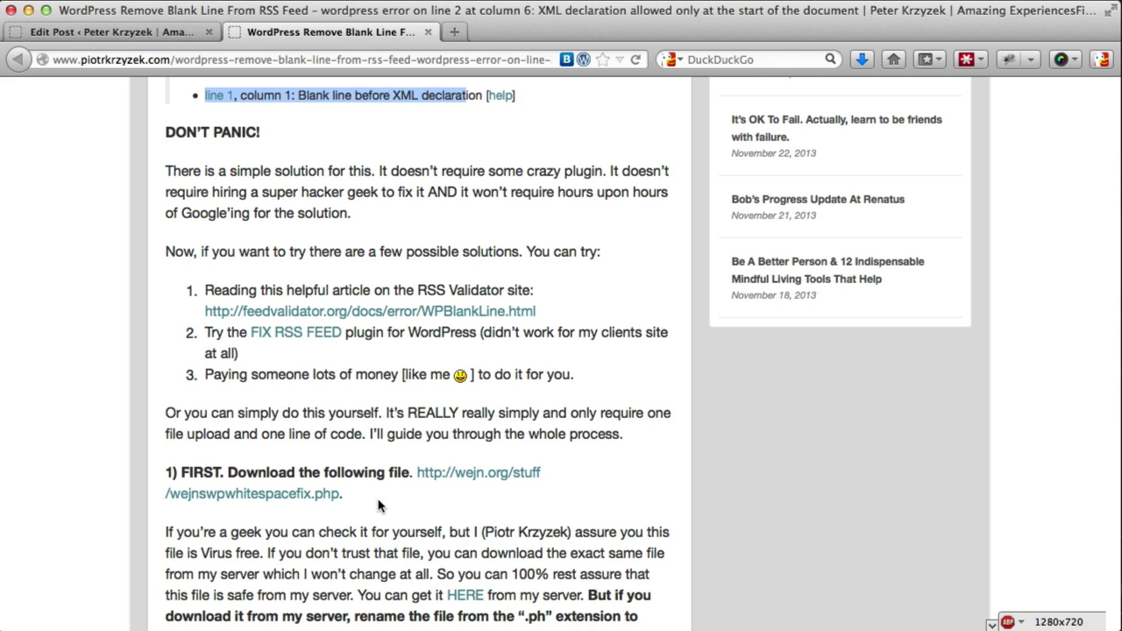
scroll(379, 505, "down", 5)
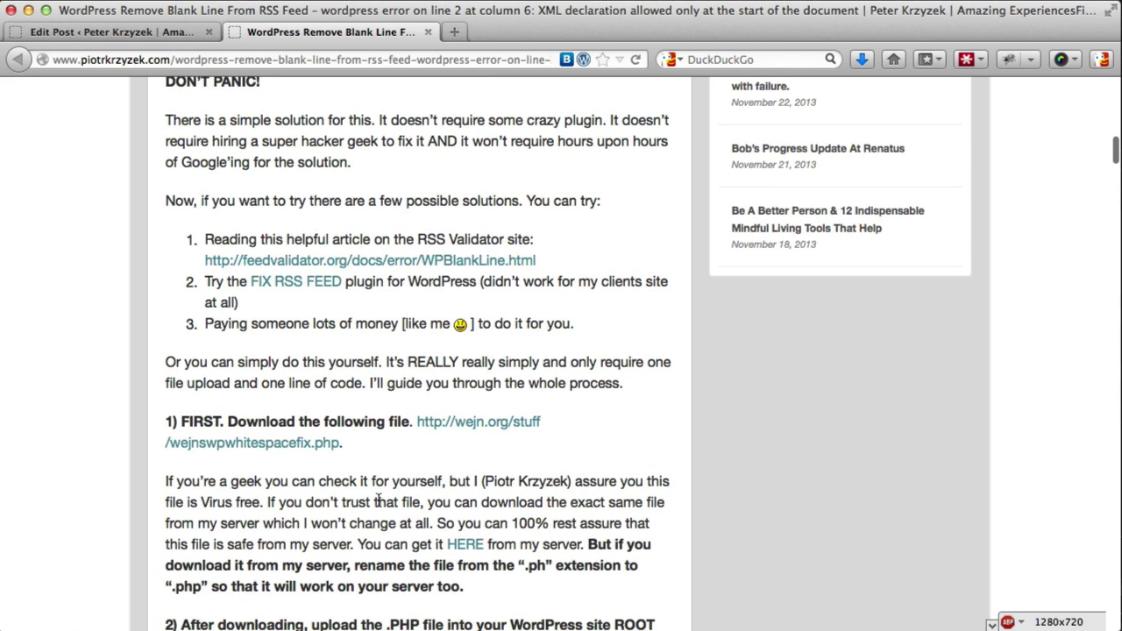
scroll(379, 500, "down", 2)
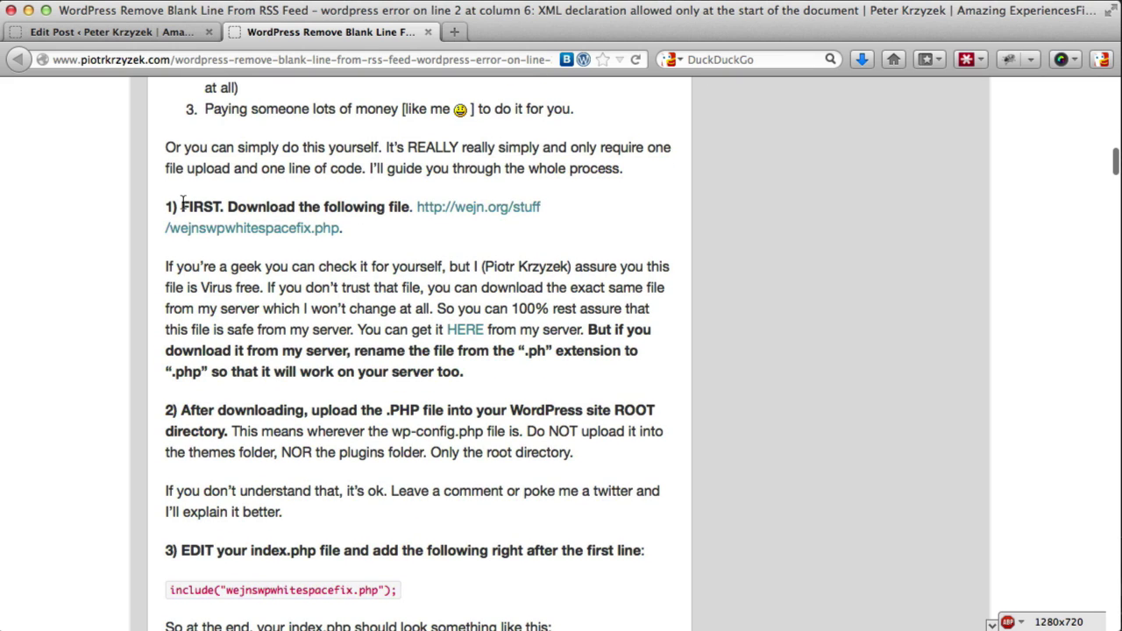
left_click_drag(182, 207, 353, 207)
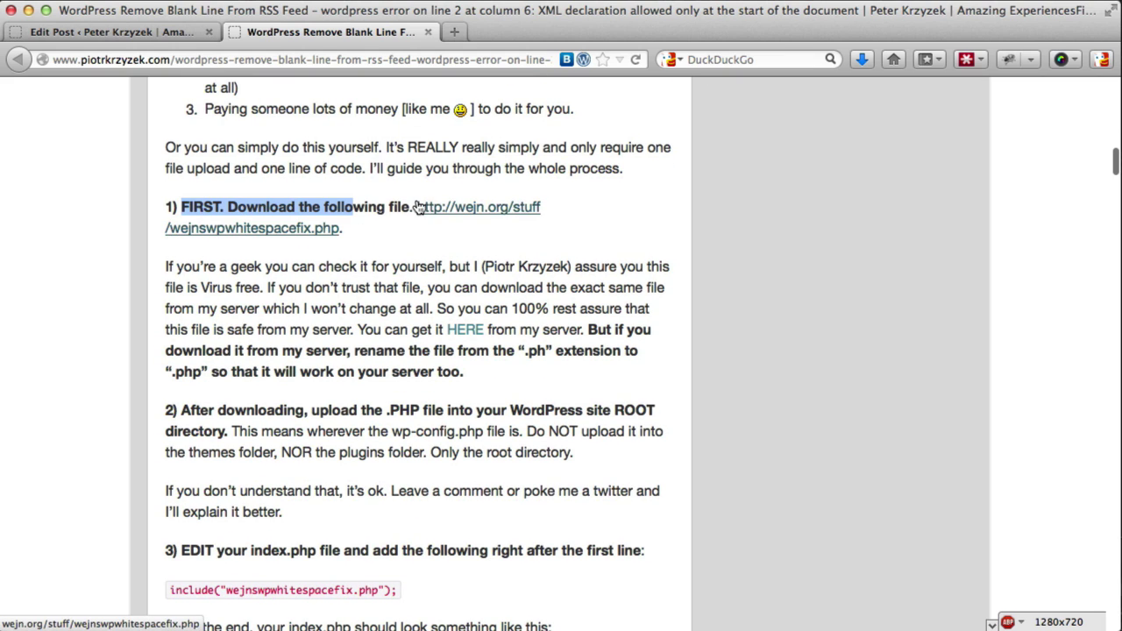
left_click(362, 235)
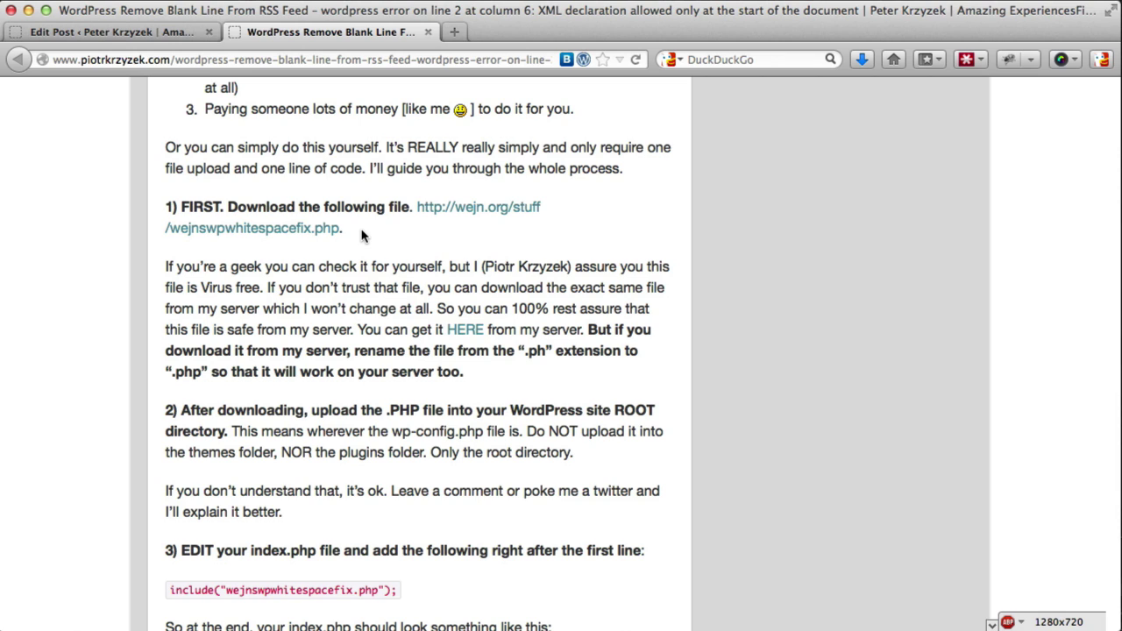
scroll(362, 235, "down", 1)
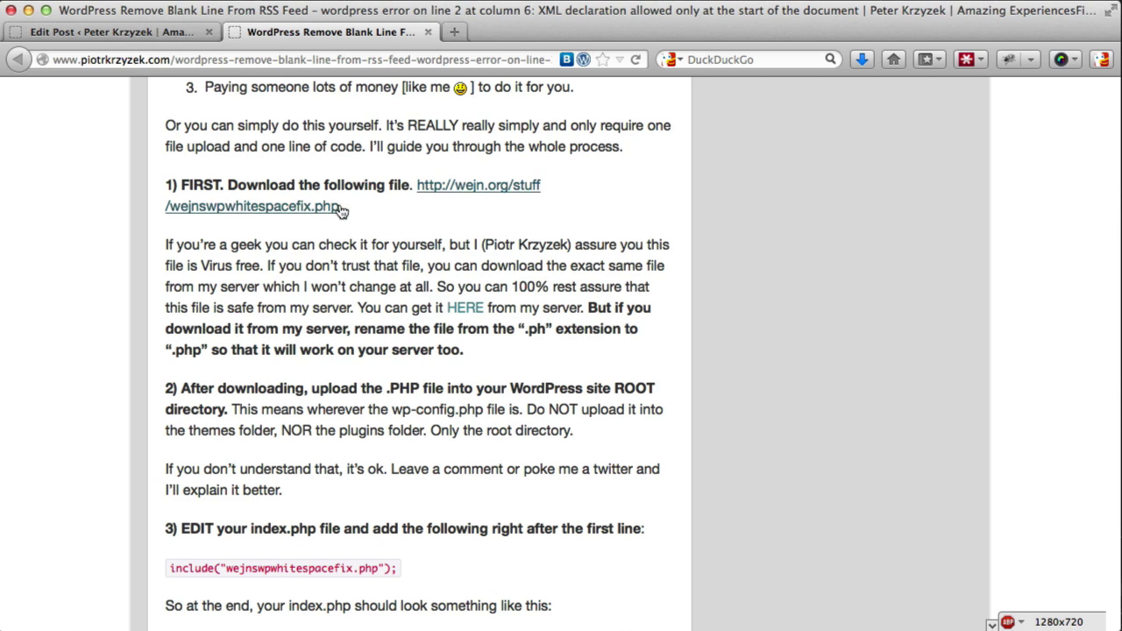
left_click_drag(342, 210, 423, 223)
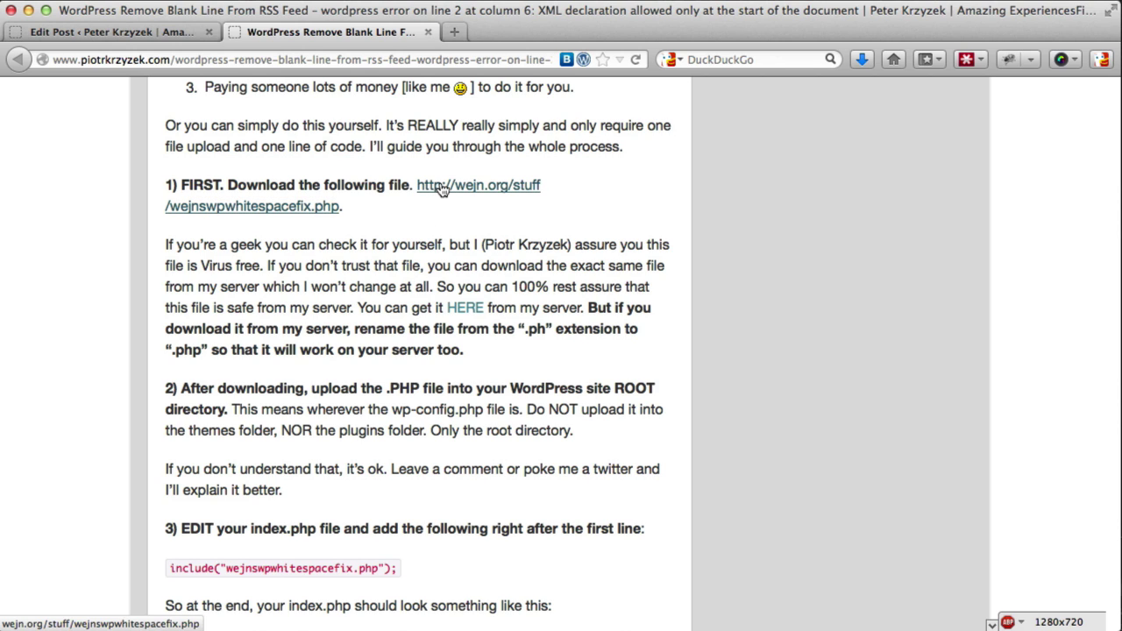
left_click(442, 190)
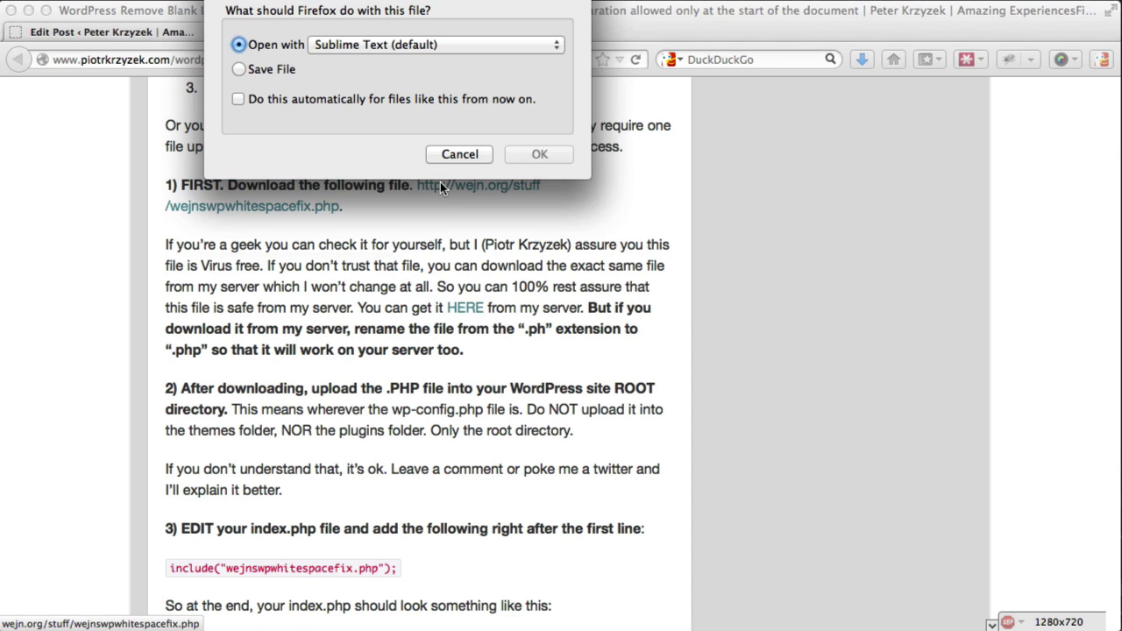
left_click(535, 153)
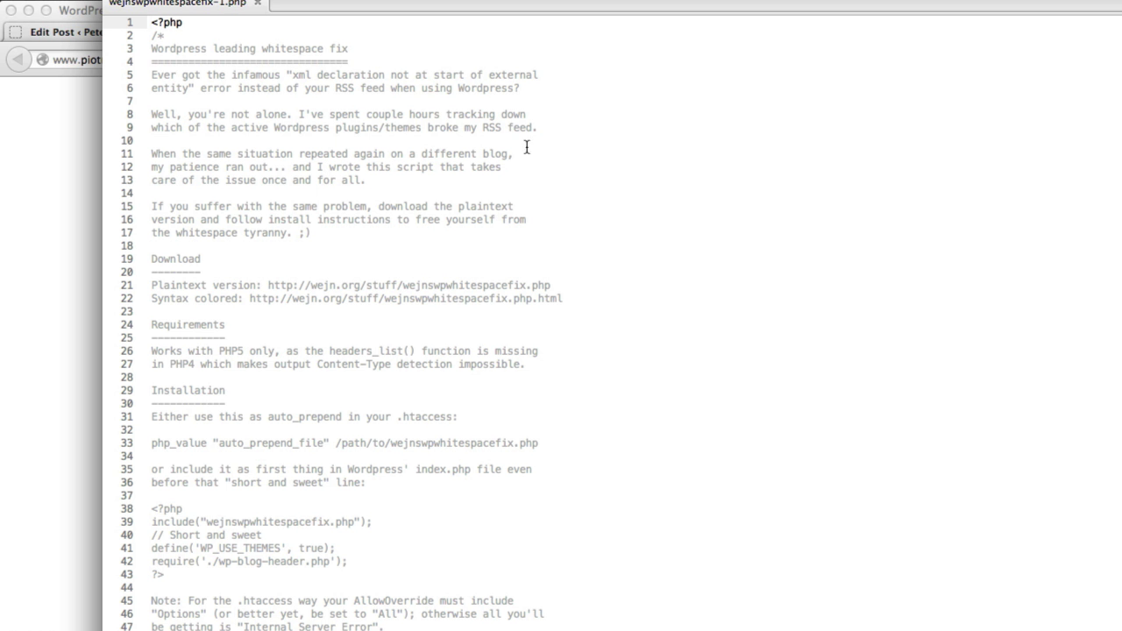
Step: Look through the whitespace fix script's notes and PHP code, and return to the article in the browser
scroll(321, 330, "down", 12)
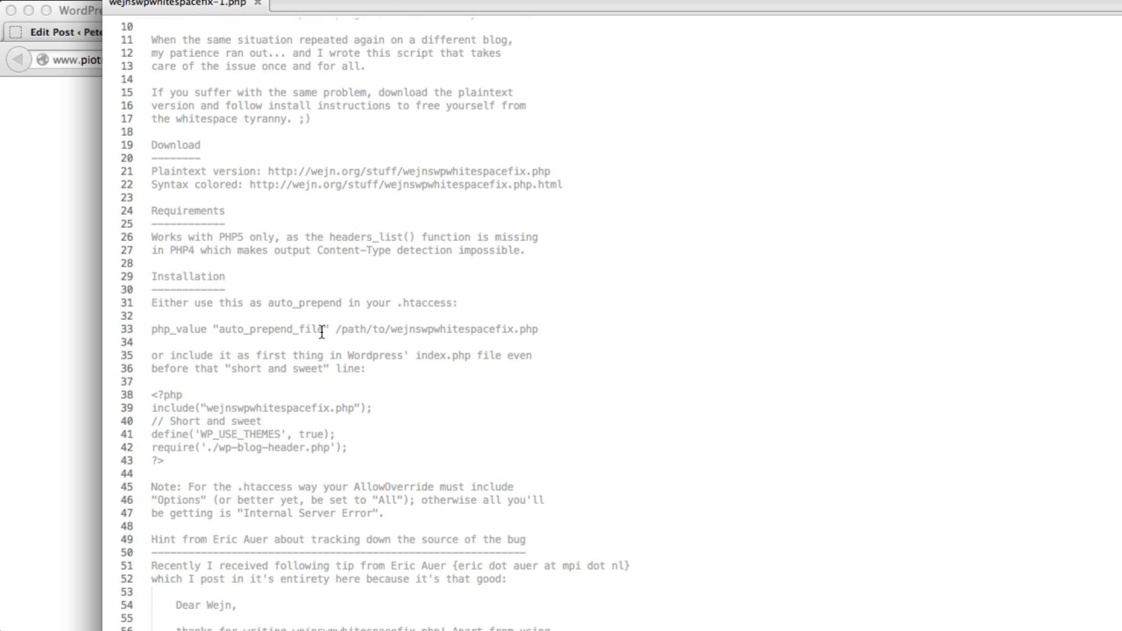
scroll(321, 332, "down", 10)
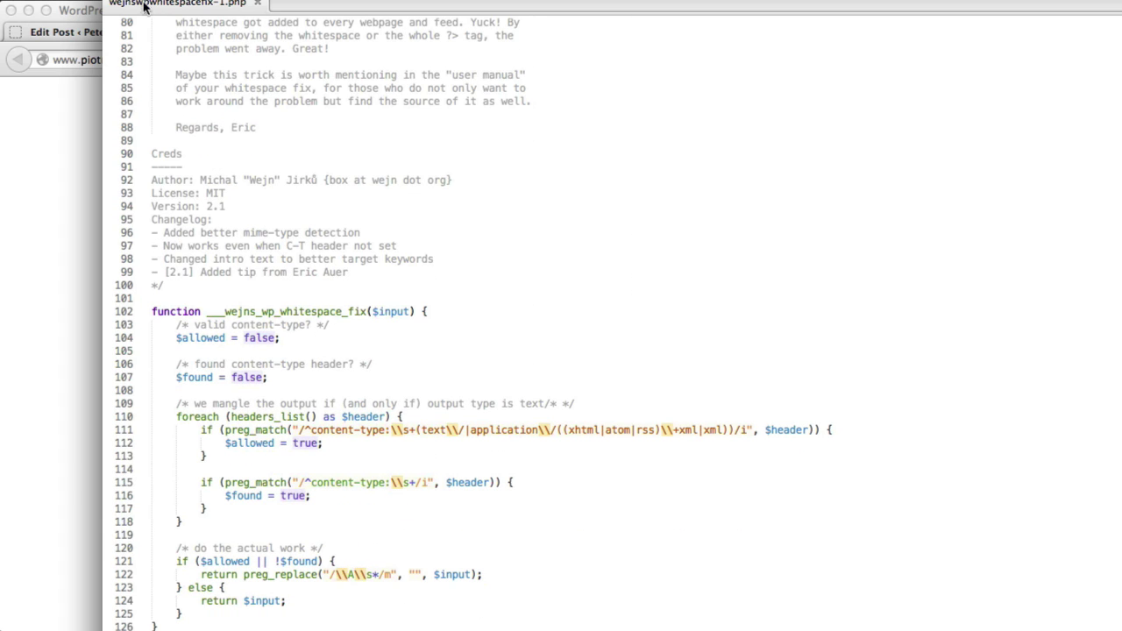
key("super+Tab")
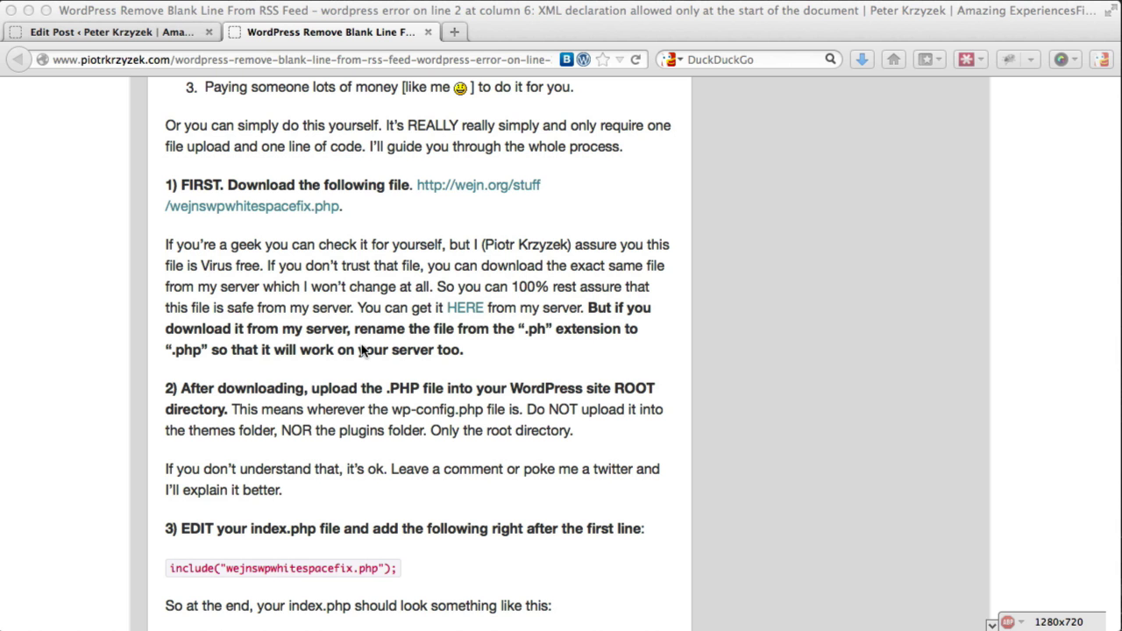
Step: Review the article's upload and index.php instructions, and switch to the file transfer client to browse the remote server's files
scroll(363, 350, "down", 1)
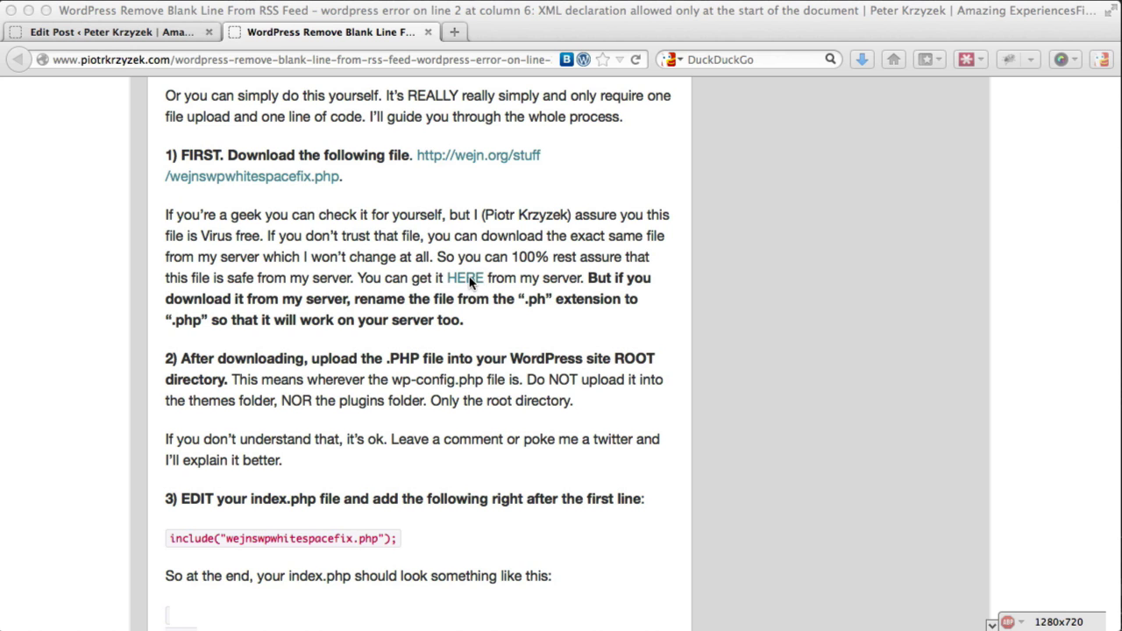
left_click(358, 279)
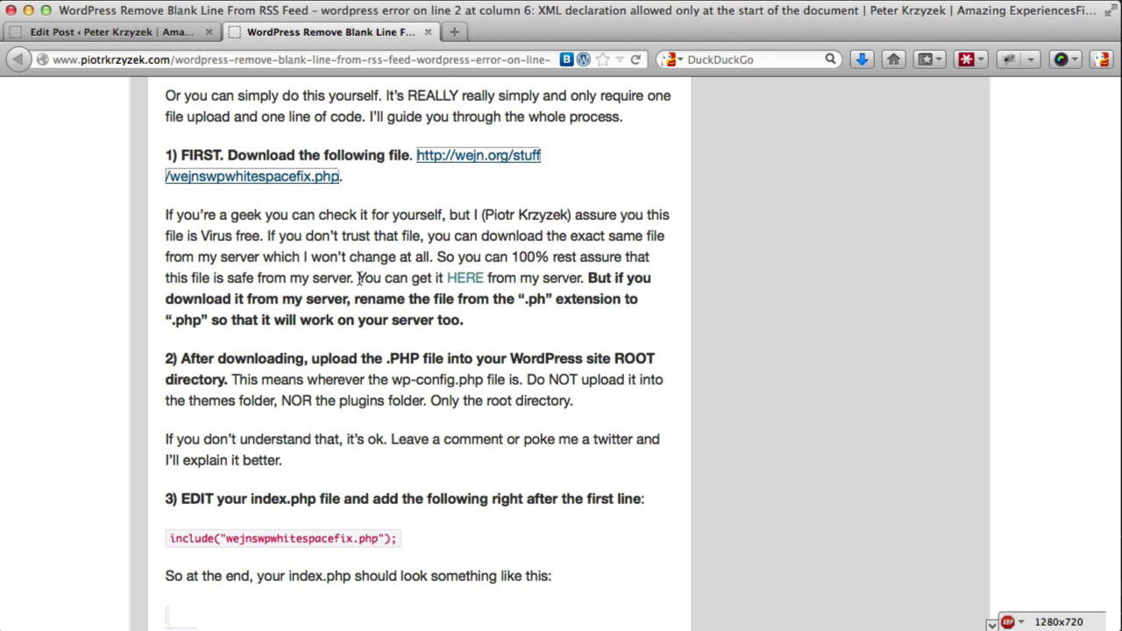
scroll(358, 279, "down", 5)
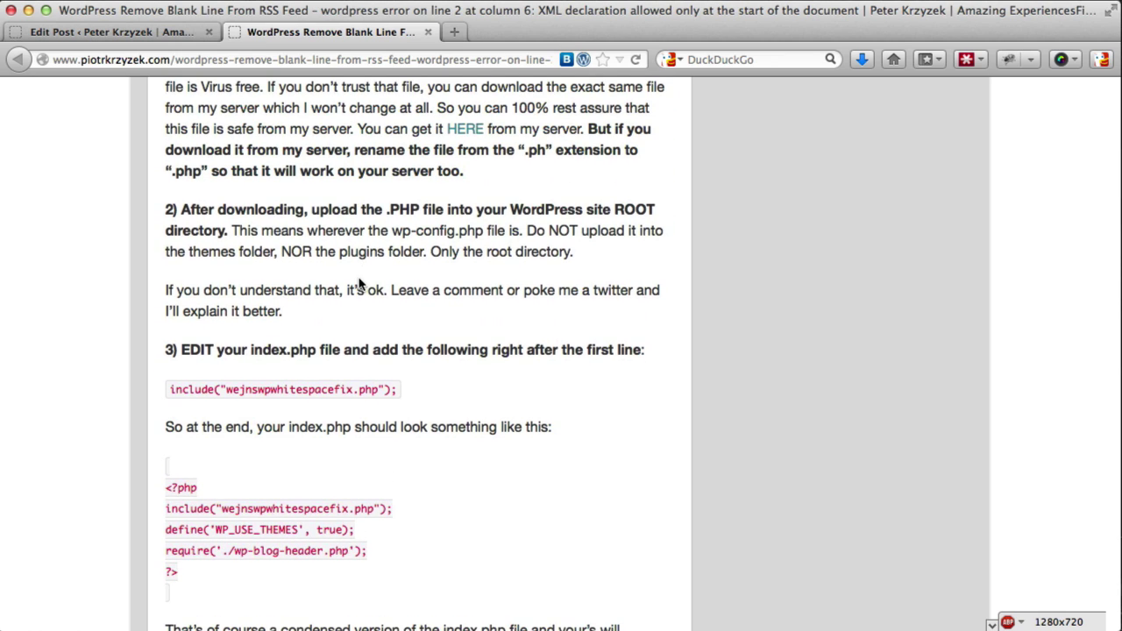
scroll(359, 284, "down", 1)
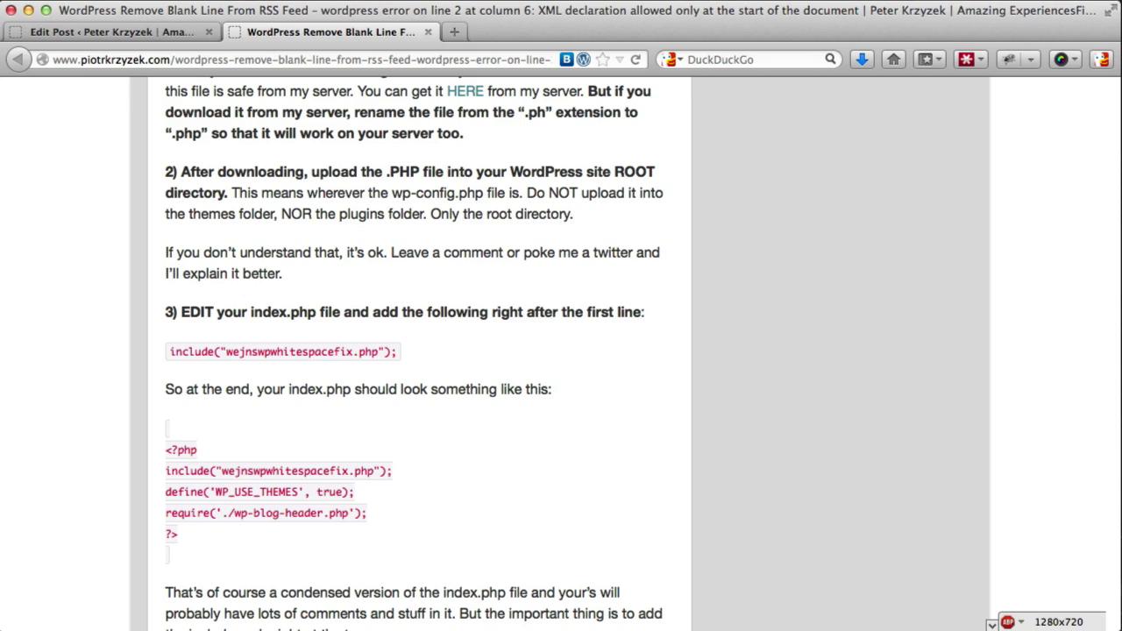
key("super+Tab")
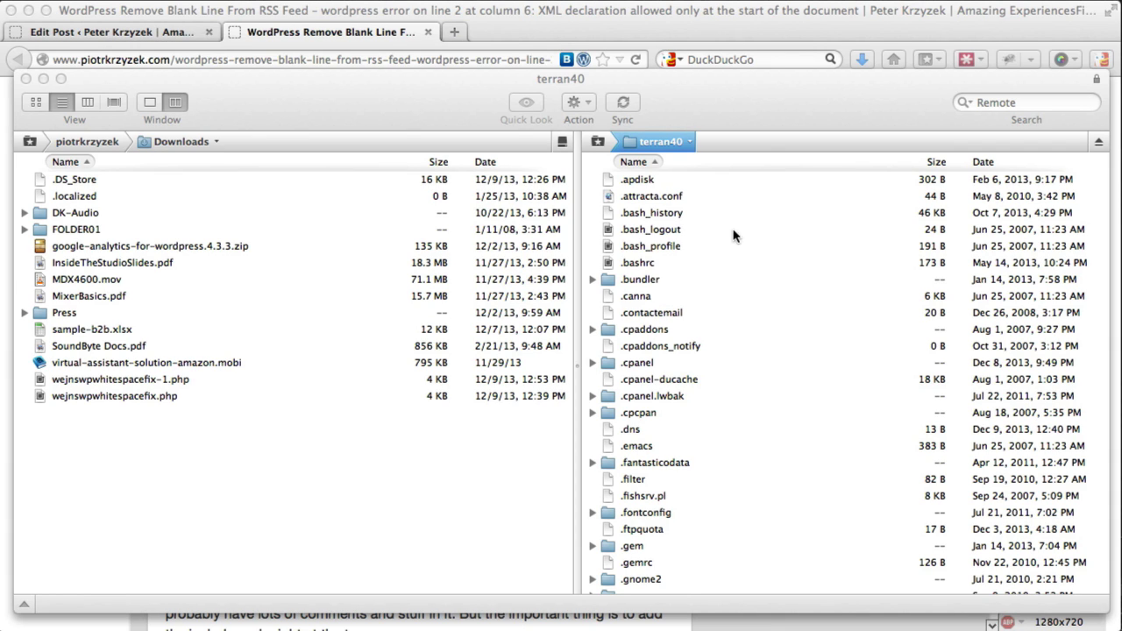
left_click(739, 113)
scroll(705, 321, "down", 5)
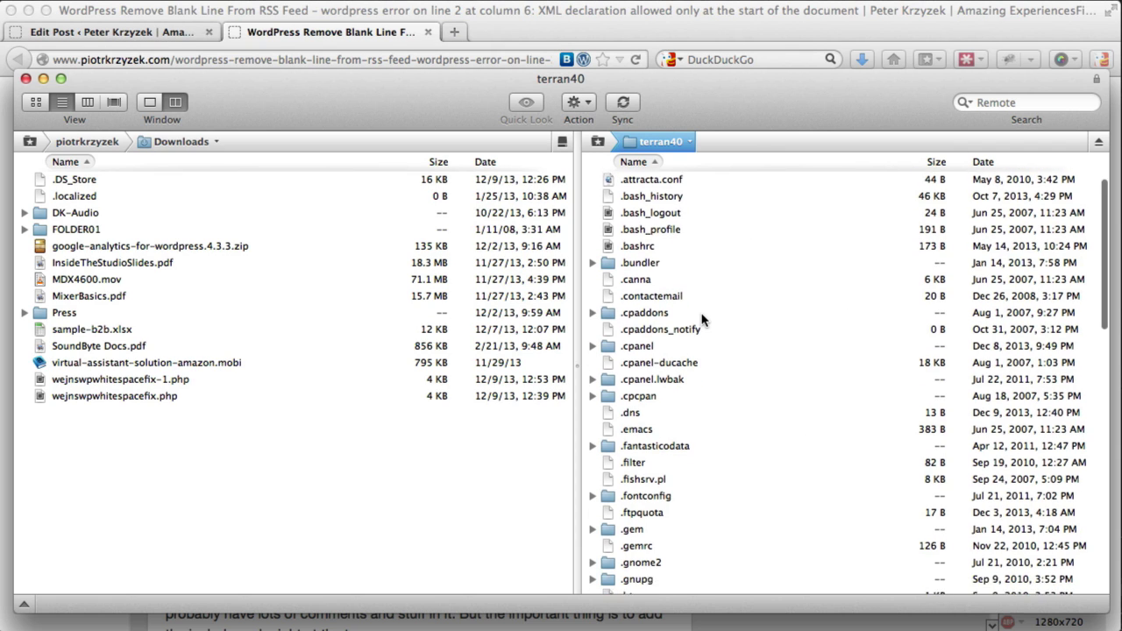
Step: Return to the article in the browser and highlight instruction 2 about uploading the PHP file into the WordPress root directory
left_click(673, 14)
scroll(430, 333, "up", 3)
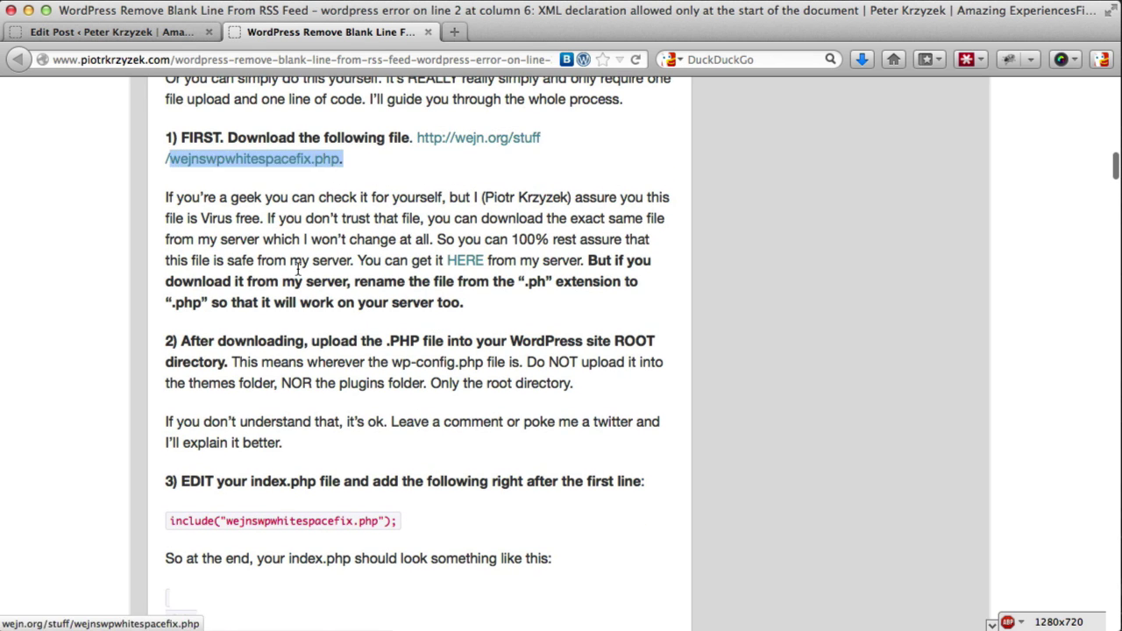
scroll(298, 268, "down", 1)
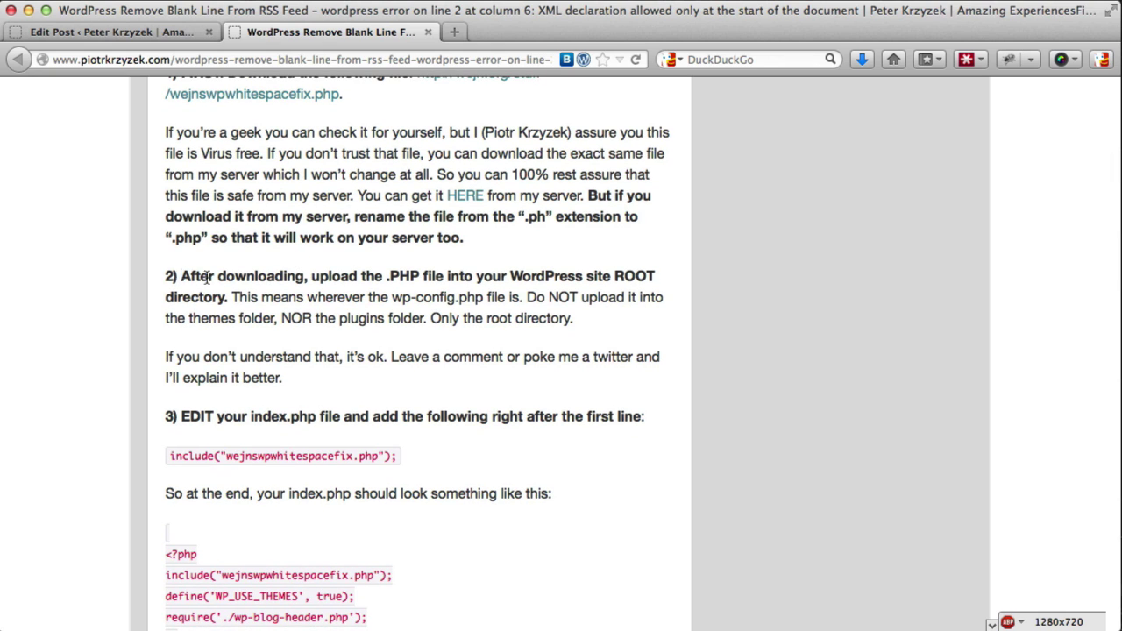
left_click_drag(180, 277, 230, 299)
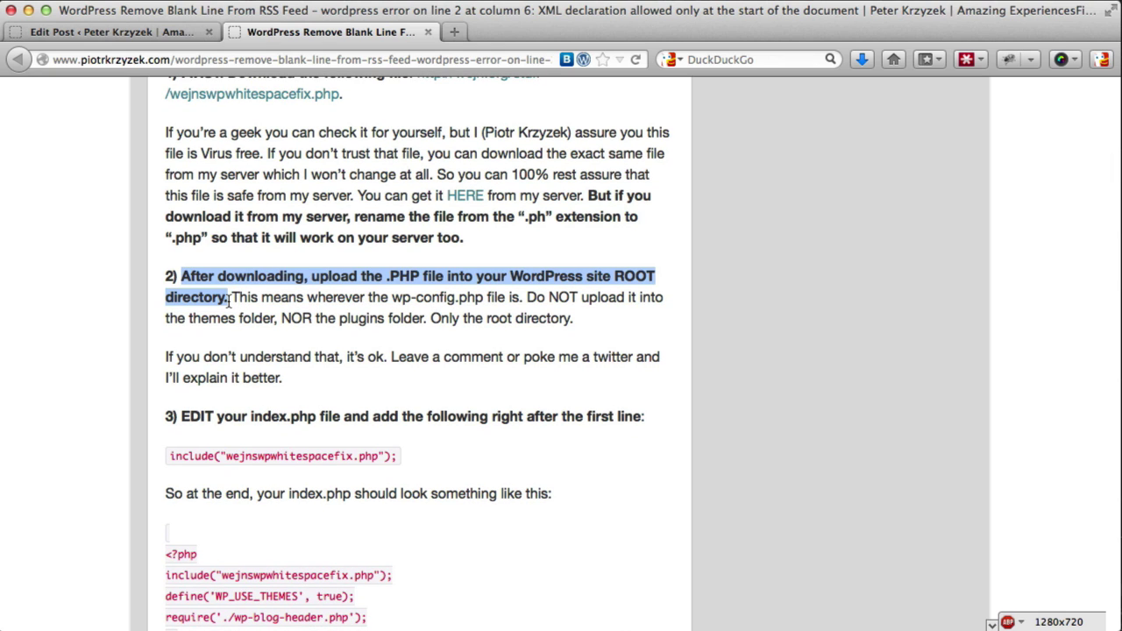
Step: Clear the text highlight and read instruction 3 about adding the include line to index.php
left_click(592, 439)
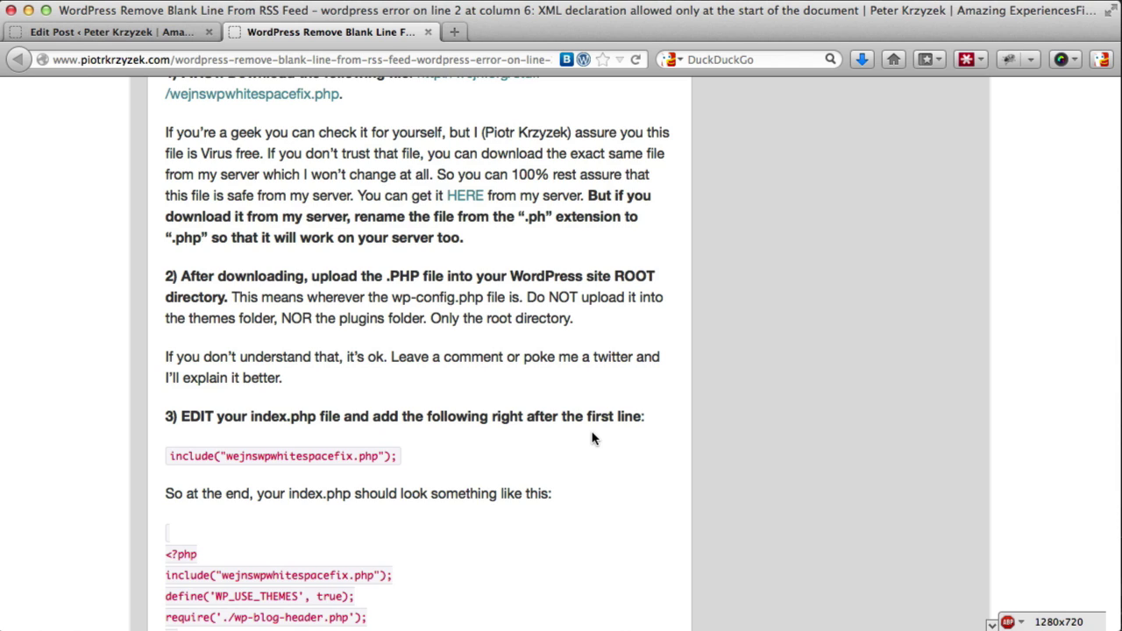
scroll(592, 439, "down", 2)
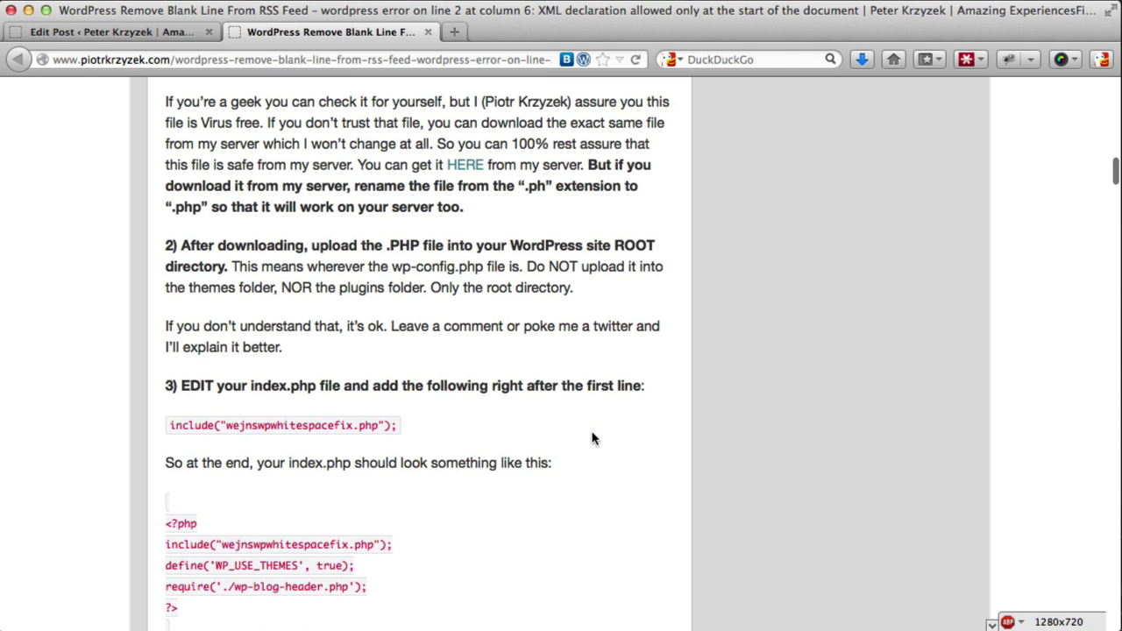
scroll(591, 438, "down", 2)
scroll(591, 438, "down", 2)
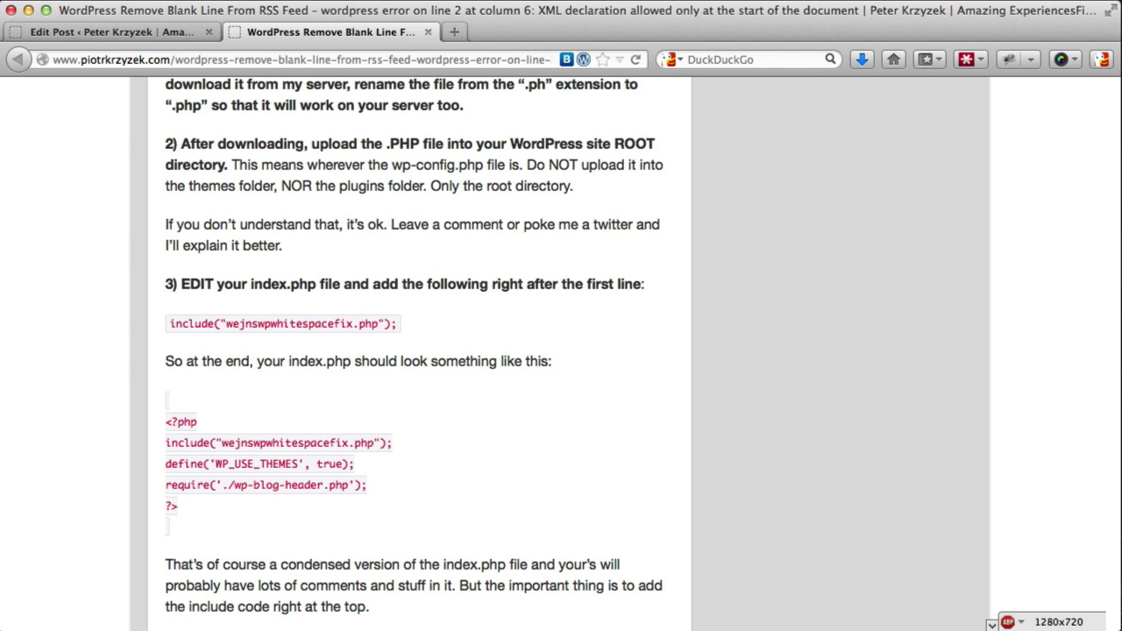
Step: Switch to the file transfer client and open the public_html folder on the remote server
key("super+Tab")
scroll(694, 273, "down", 15)
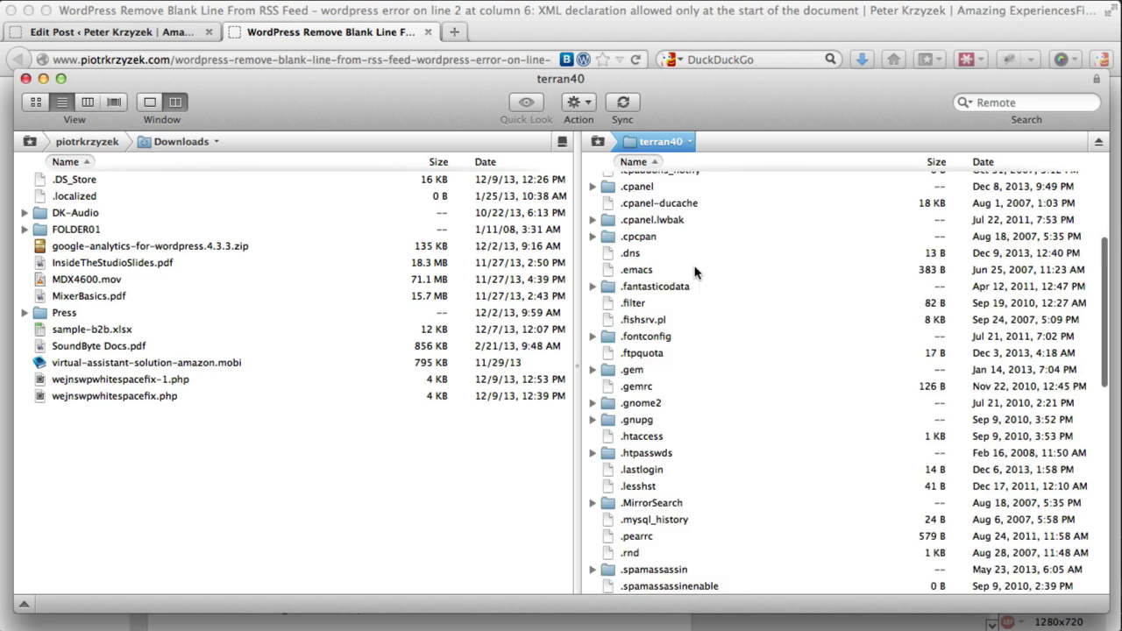
scroll(694, 273, "down", 6)
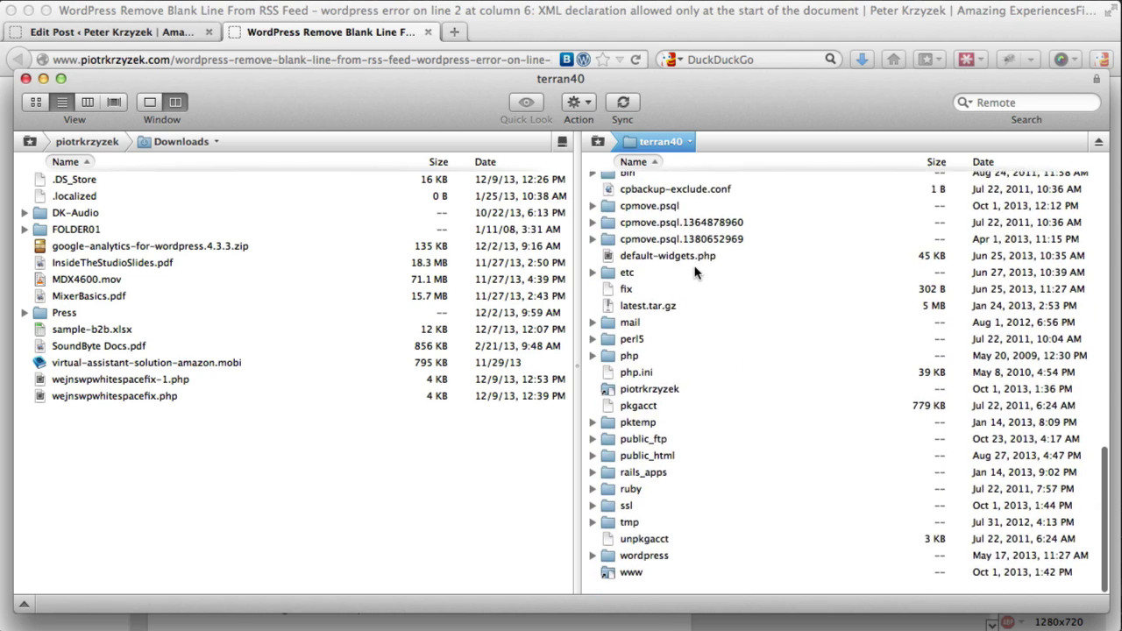
scroll(699, 381, "up", 20)
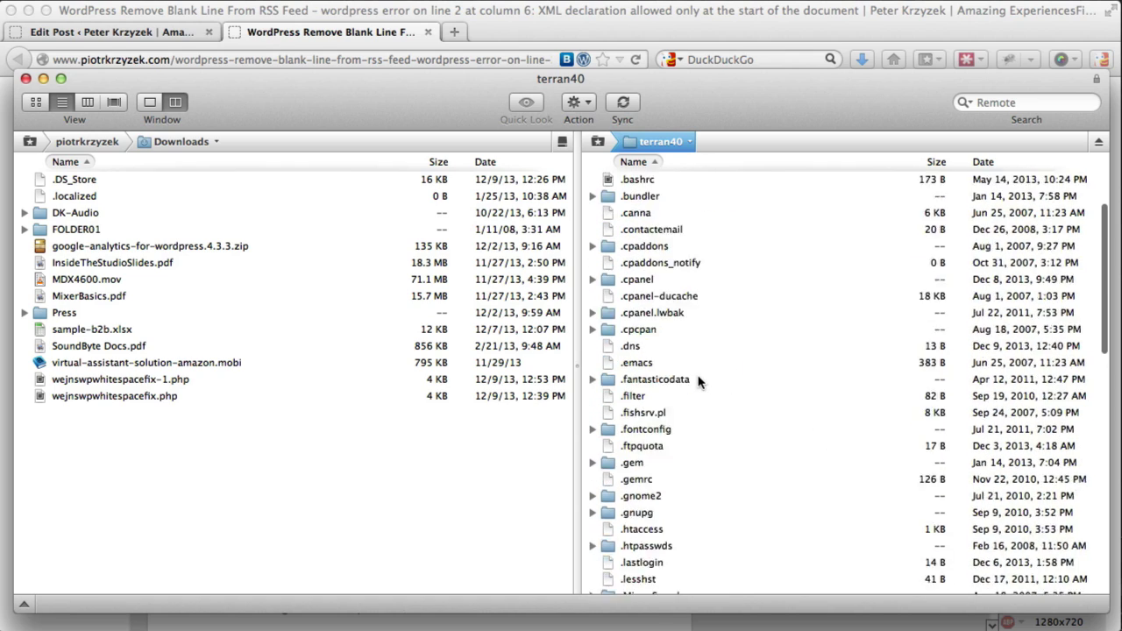
scroll(699, 381, "down", 3)
scroll(700, 381, "down", 15)
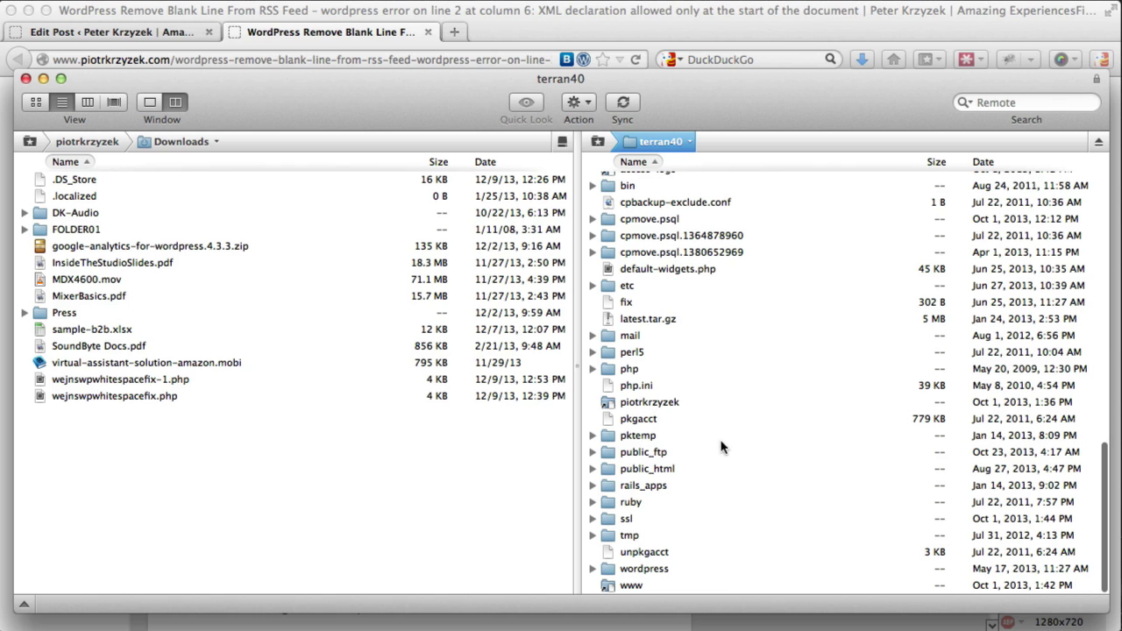
left_click(627, 474)
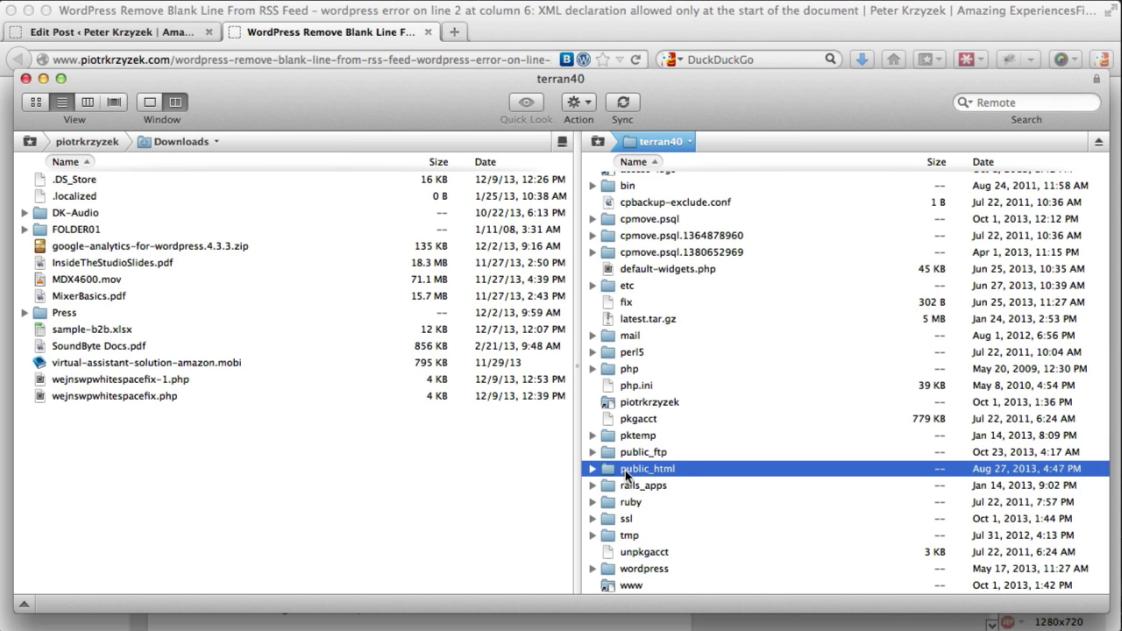
double_click(627, 471)
Step: Look through the public_html folders, open the blog's own site folder and browse its files
scroll(646, 294, "down", 10)
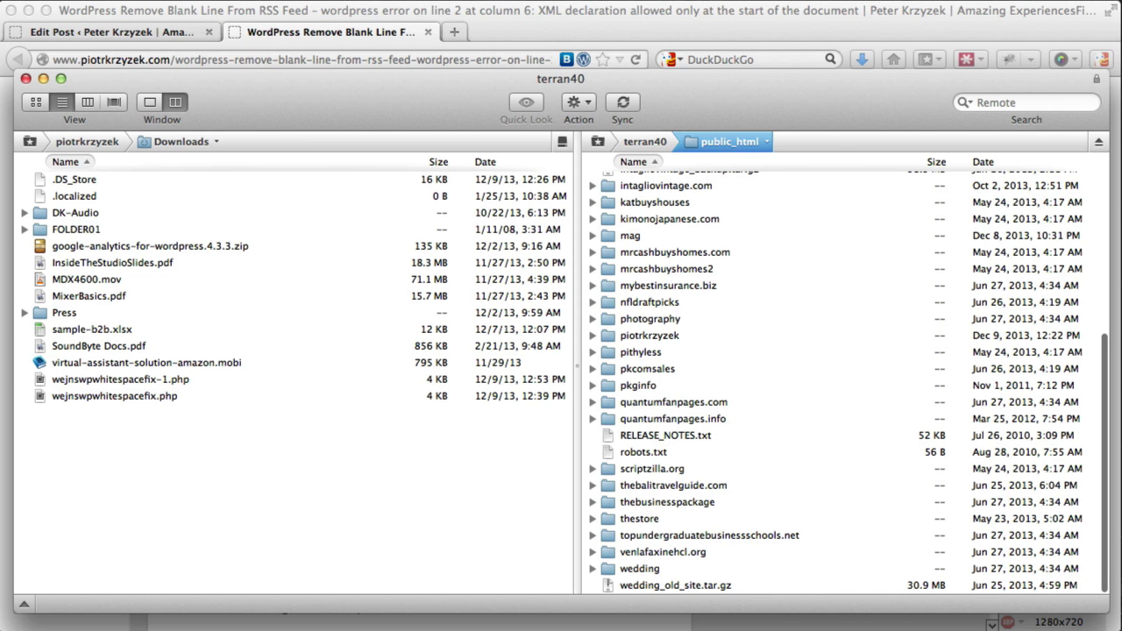
scroll(675, 204, "up", 10)
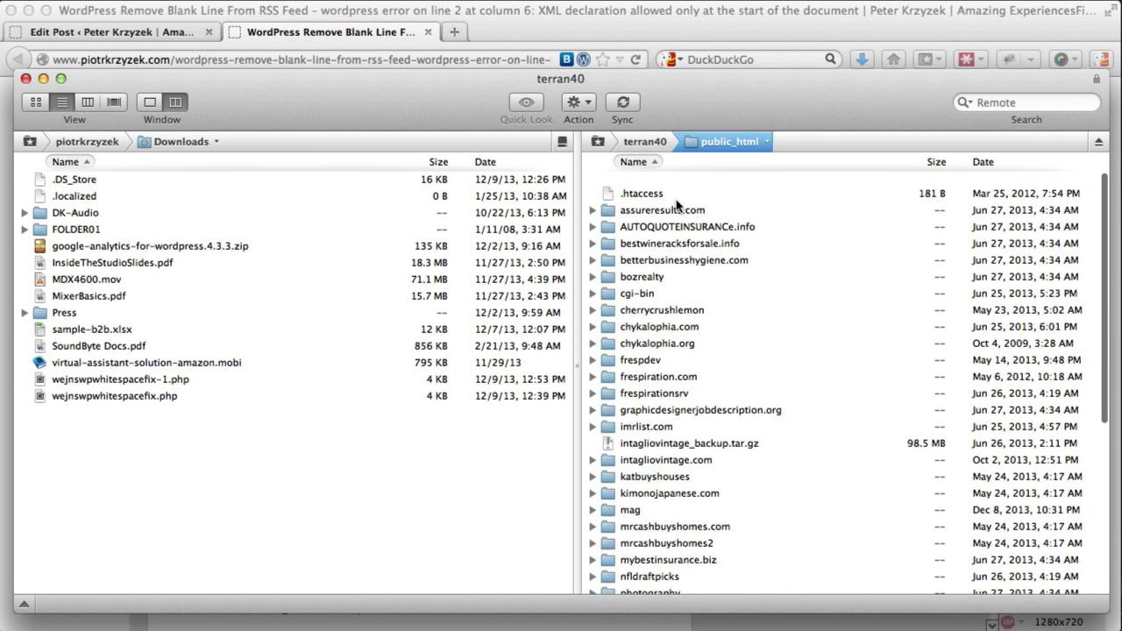
scroll(679, 211, "down", 10)
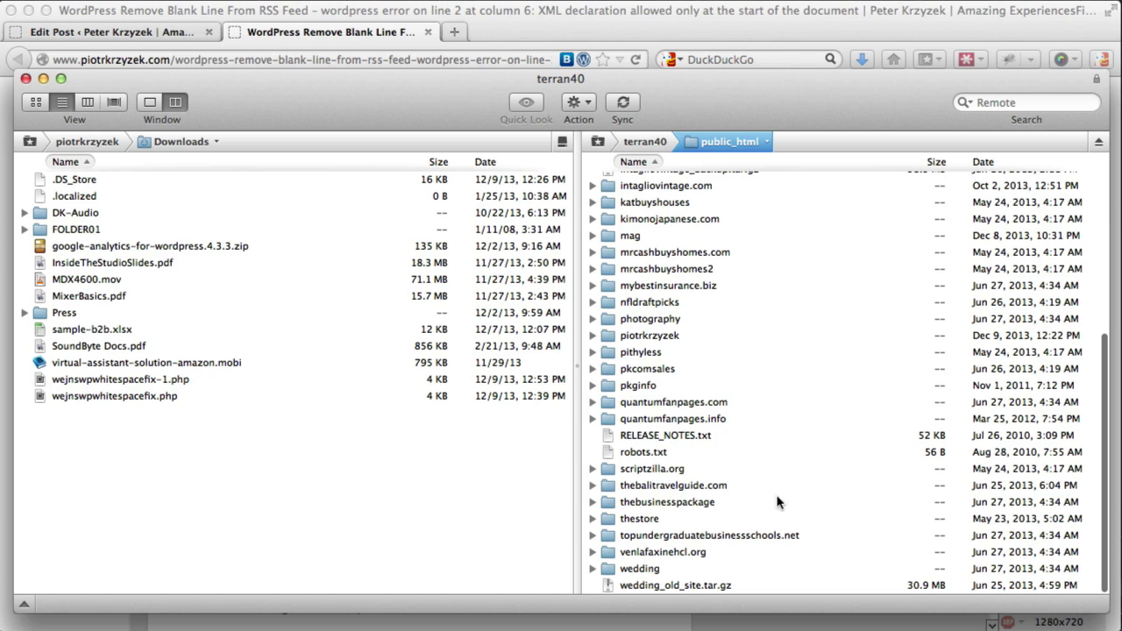
left_click(645, 338)
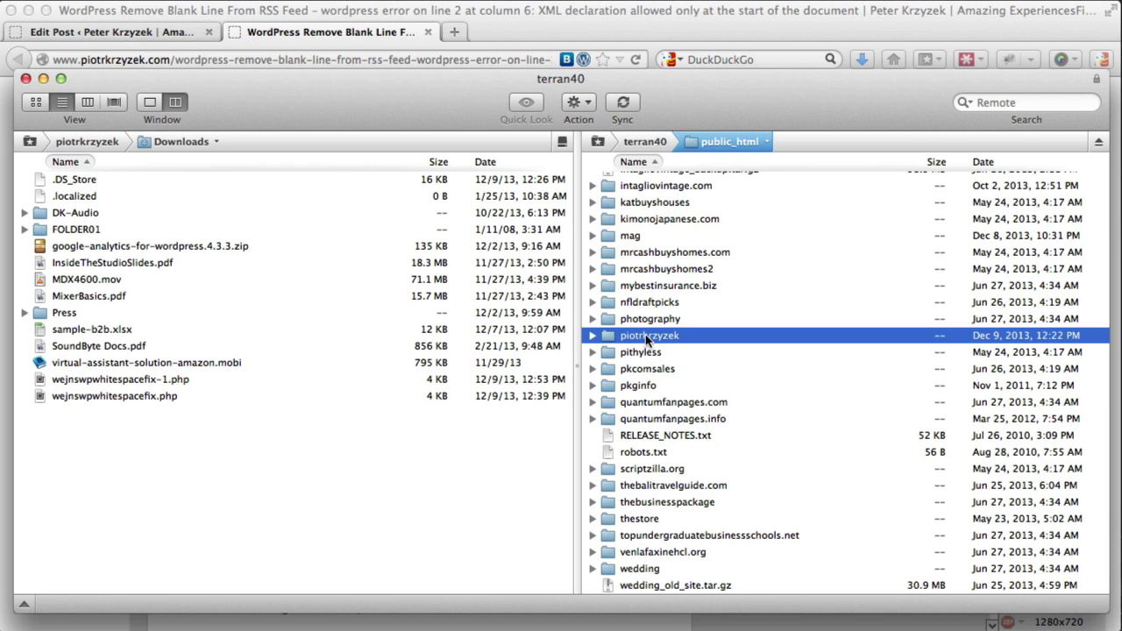
double_click(648, 340)
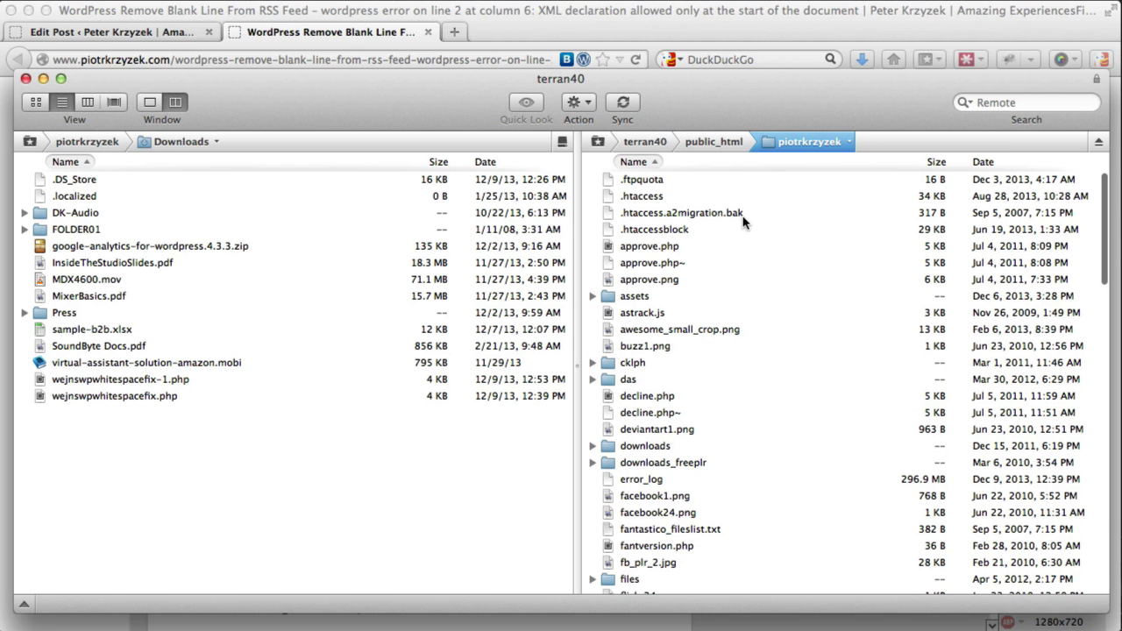
scroll(743, 223, "down", 5)
scroll(743, 222, "down", 3)
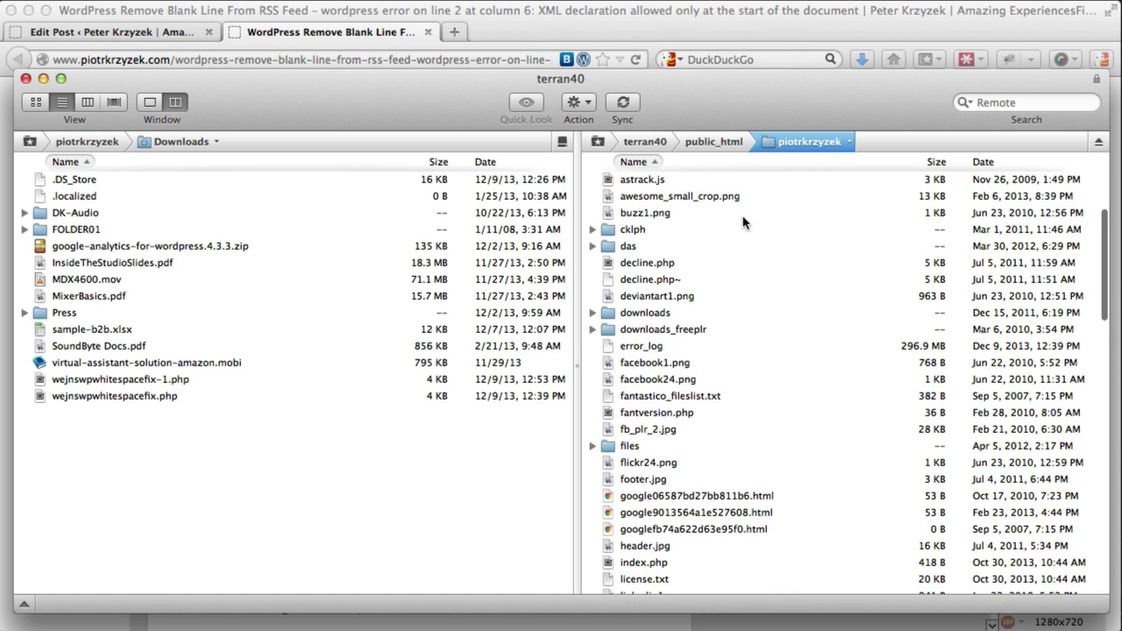
Step: Go back up to public_html, reopen the blog's site folder and go to its WordPress core files
left_click(701, 142)
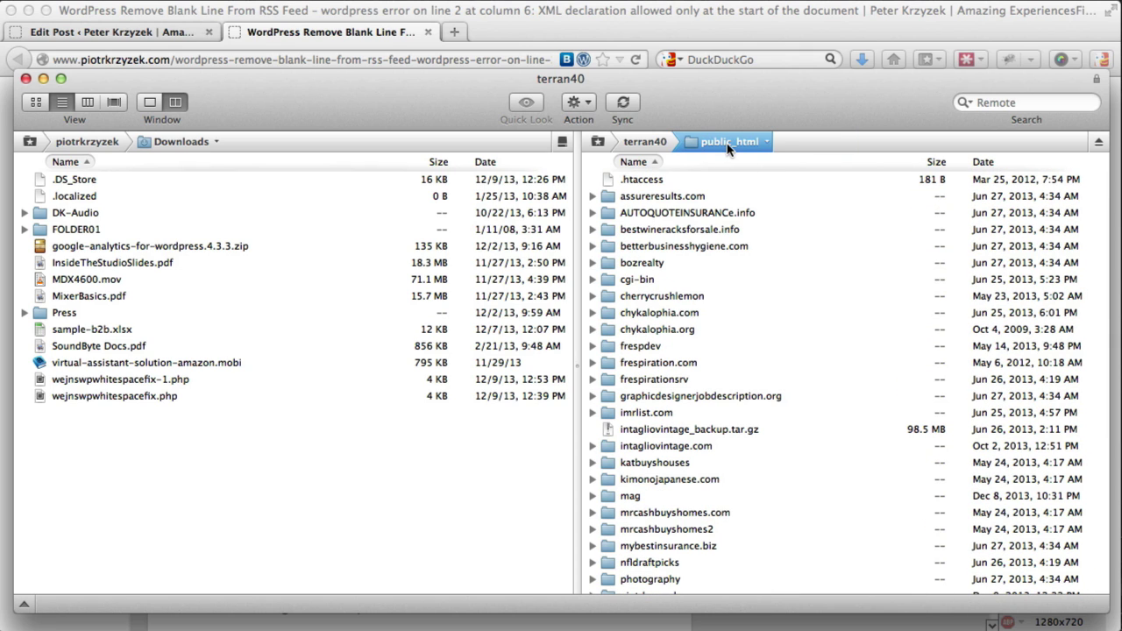
scroll(754, 354, "down", 4)
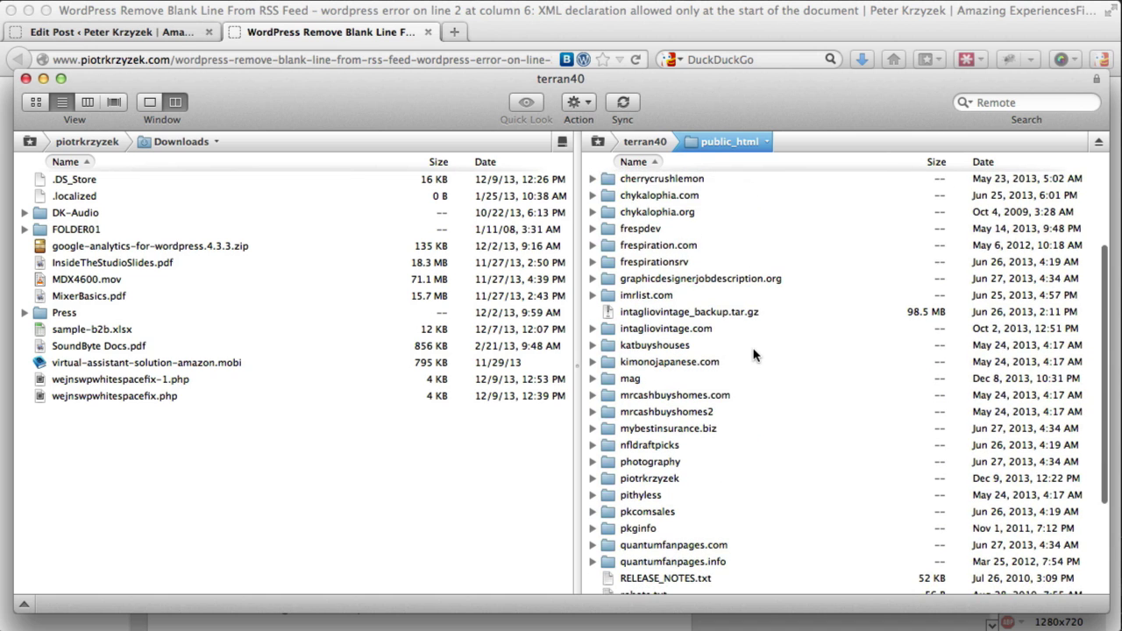
scroll(754, 354, "down", 5)
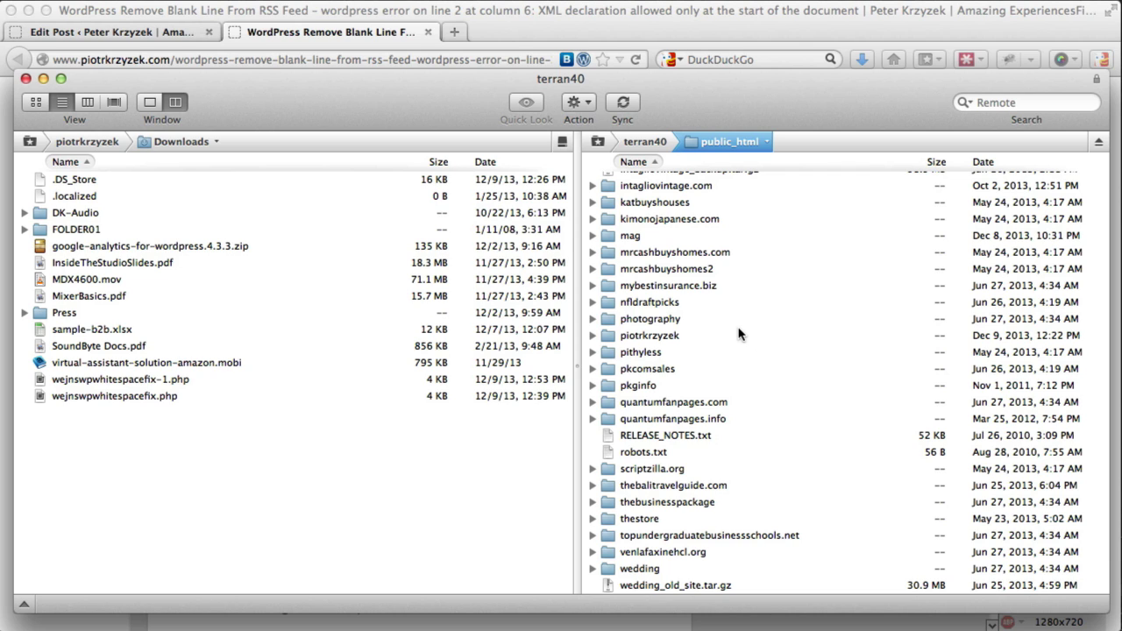
double_click(649, 336)
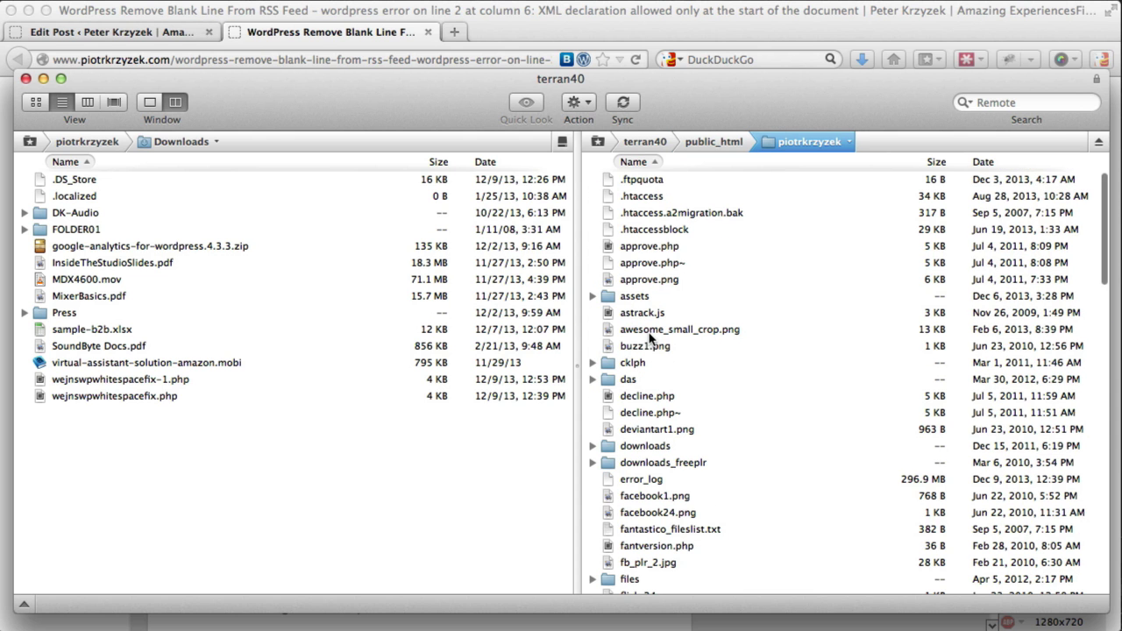
scroll(713, 379, "down", 8)
scroll(712, 379, "down", 10)
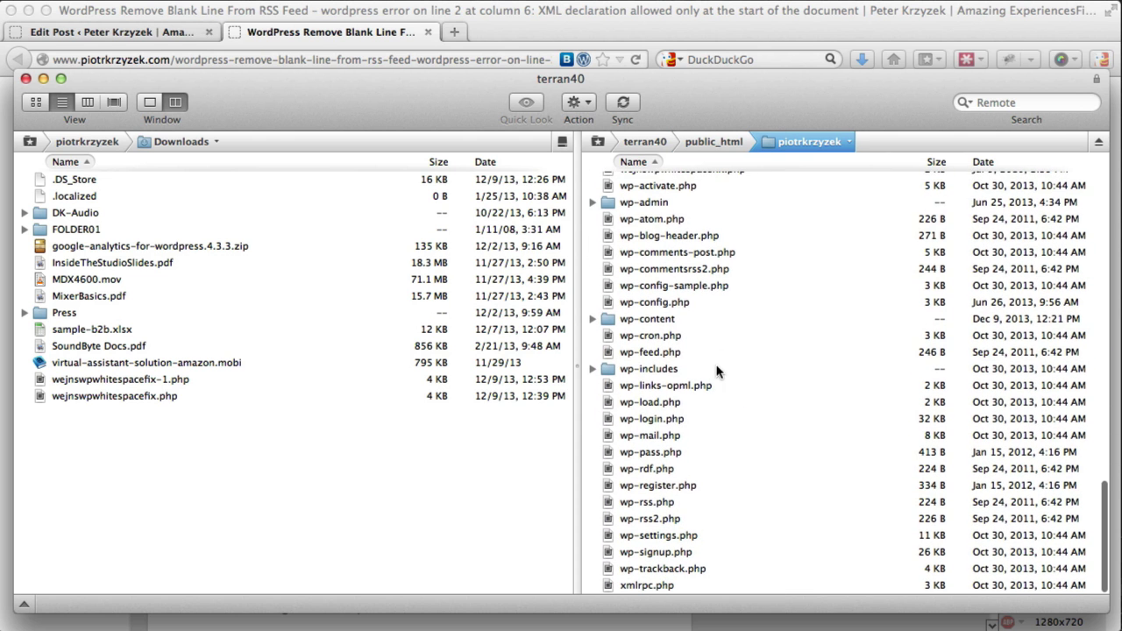
Step: Select the WordPress core files from wp-trackback.php up through wp-links-opml.php in the remote site folder
left_click(632, 221)
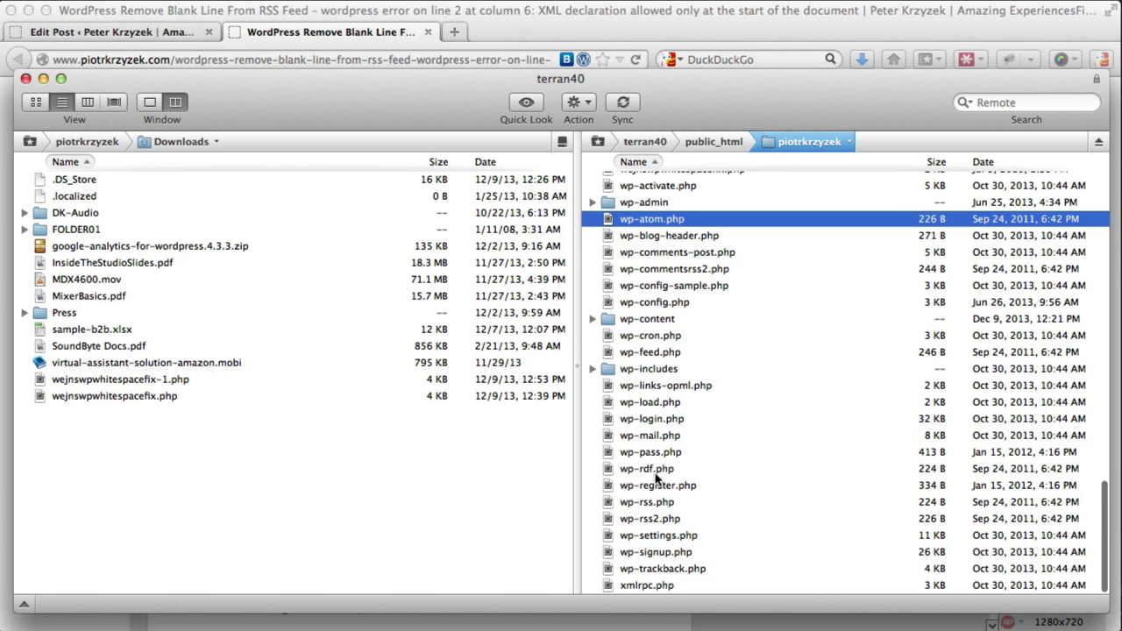
left_click(707, 571)
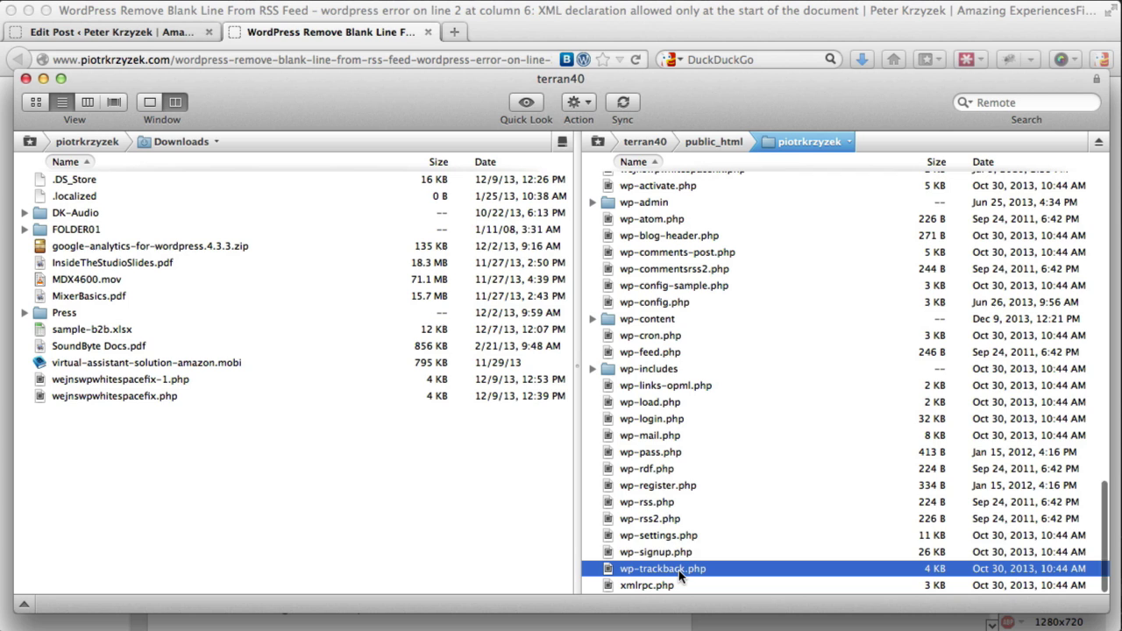
key("shift+Up")
key("shift+Up")
key("shift+Up")
key("shift+Up")
key("shift+Up")
key("shift+Up")
key("shift+Up")
key("shift+Up")
key("shift+Up")
key("shift+Up")
key("shift+Up")
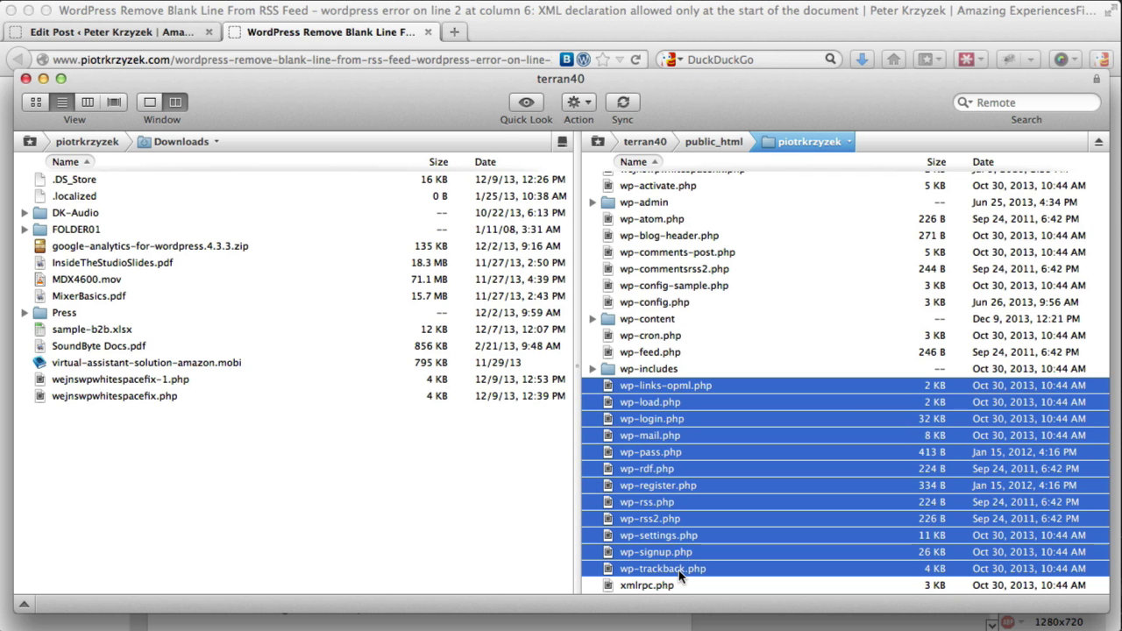
Step: Select the wp-admin, wp-content and wp-includes folders one after another to identify the WordPress root directory
scroll(680, 574, "up", 3)
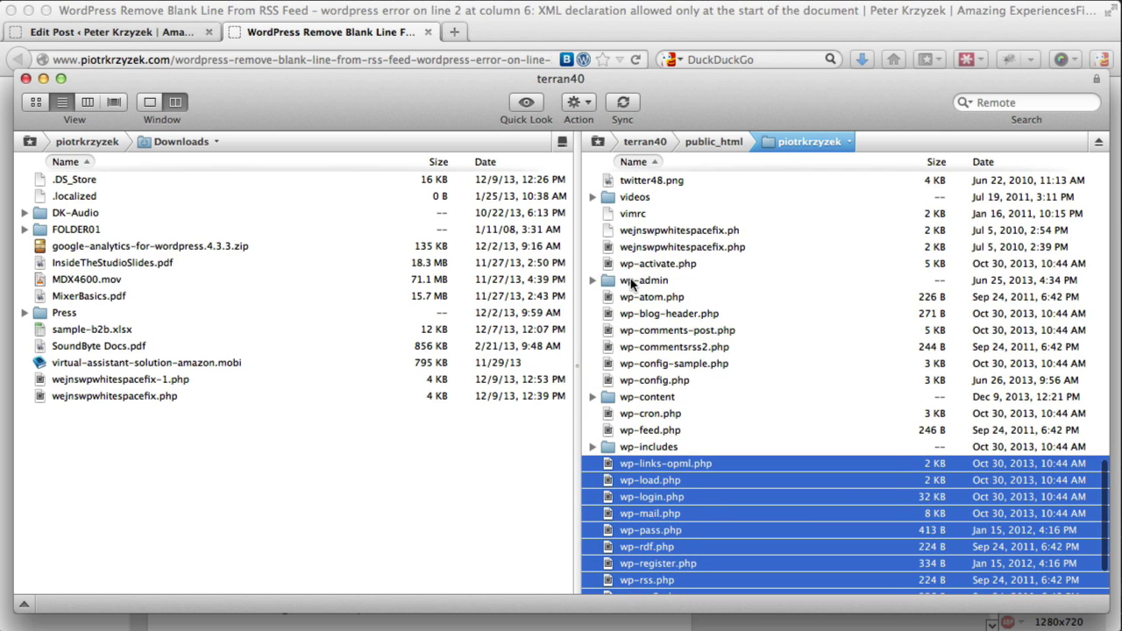
left_click(635, 282)
left_click(656, 399)
left_click(663, 448)
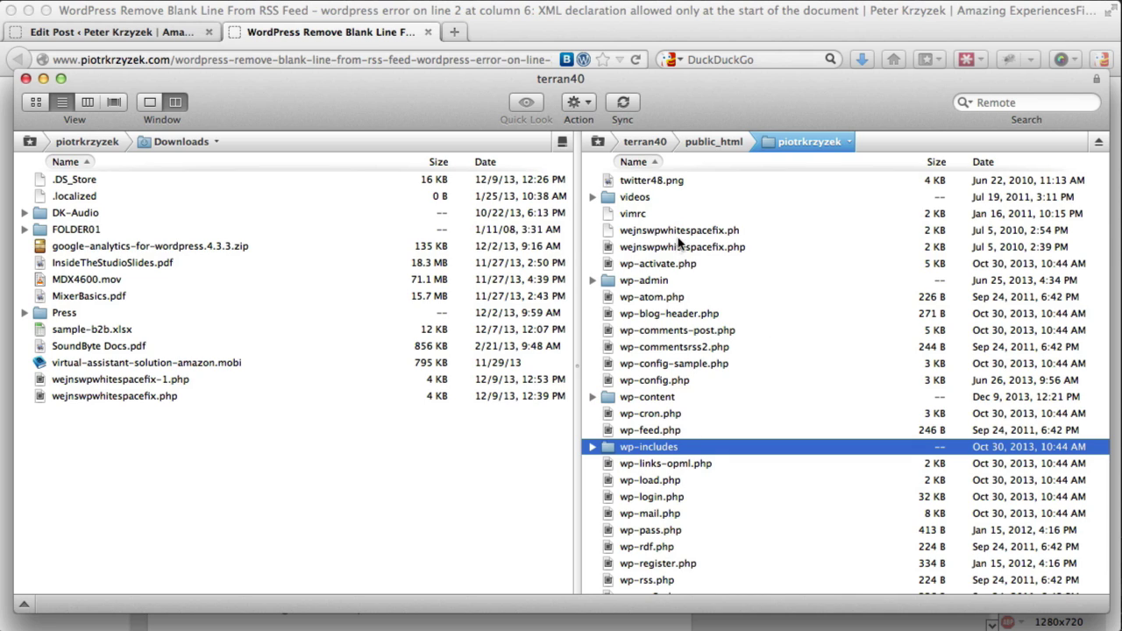
Step: Try moving the local wejnswpwhitespacefix.php out of Downloads, and select the file of the same name in the remote site folder
left_click(671, 249)
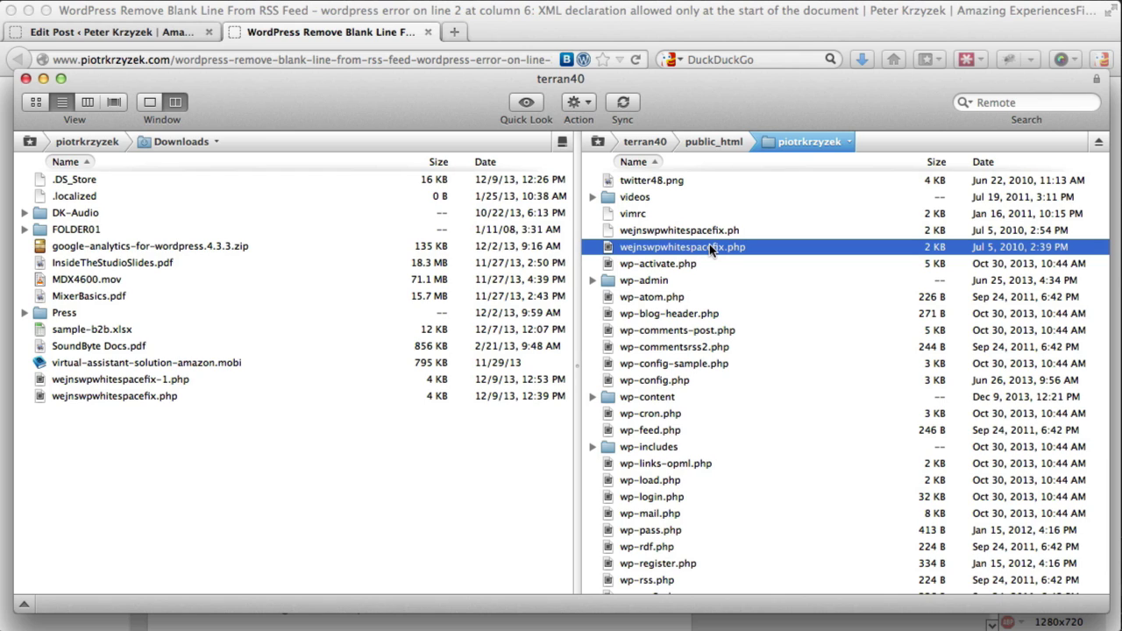
left_click(390, 436)
left_click_drag(125, 398, 346, 471)
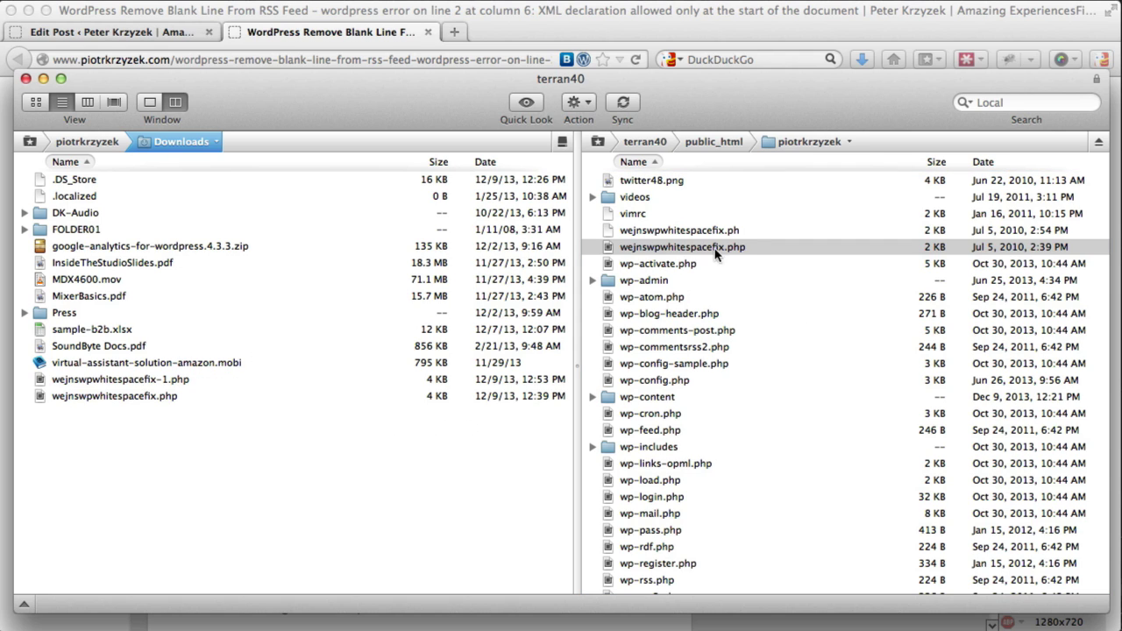
left_click(748, 250)
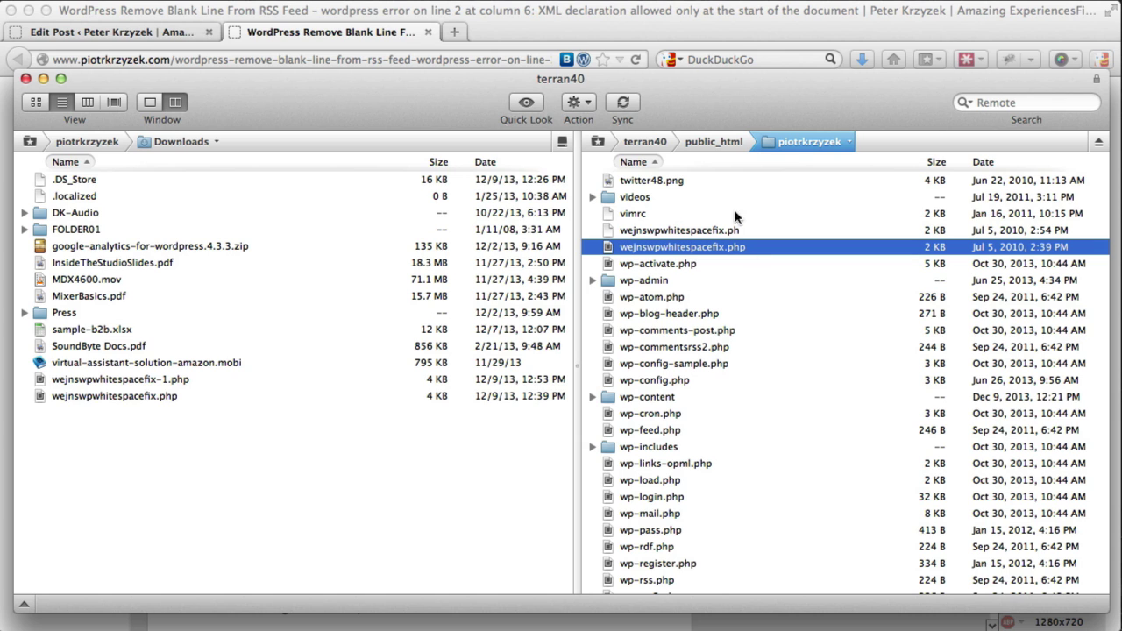
Step: Return to the article in the browser and highlight the index.php file name in instruction 3
left_click(587, 15)
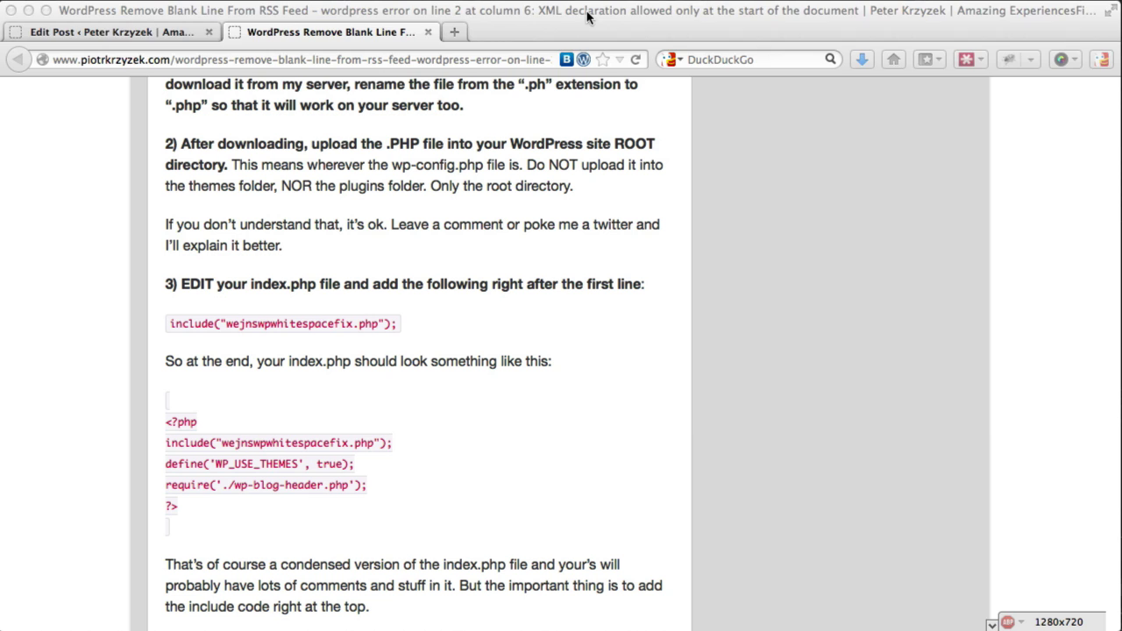
scroll(522, 401, "down", 1)
scroll(521, 401, "down", 3)
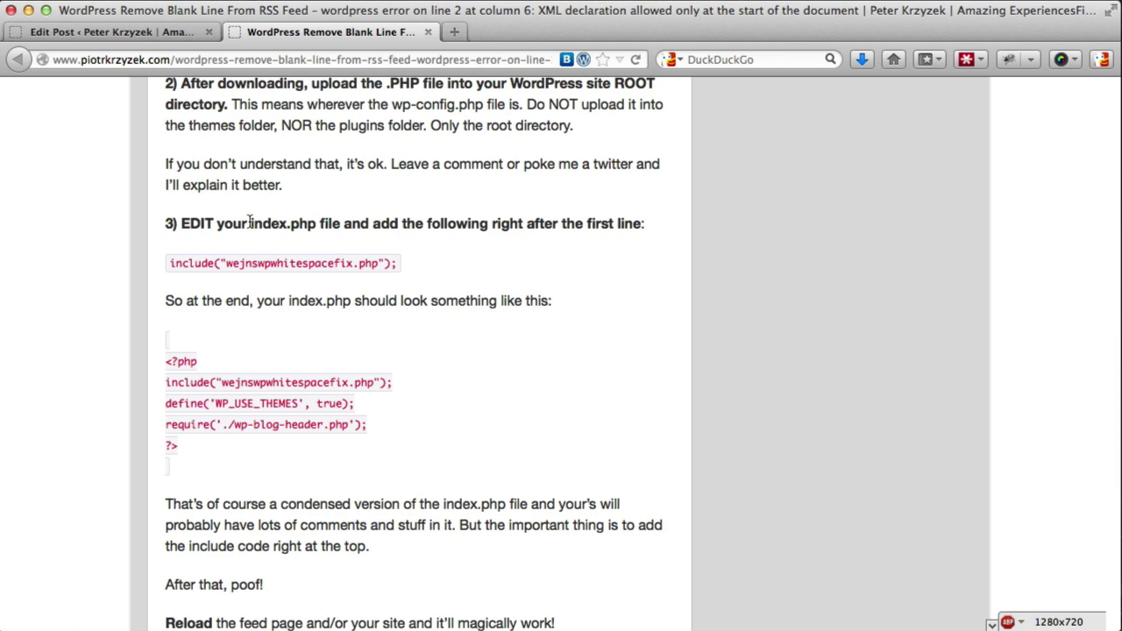
left_click_drag(251, 222, 315, 219)
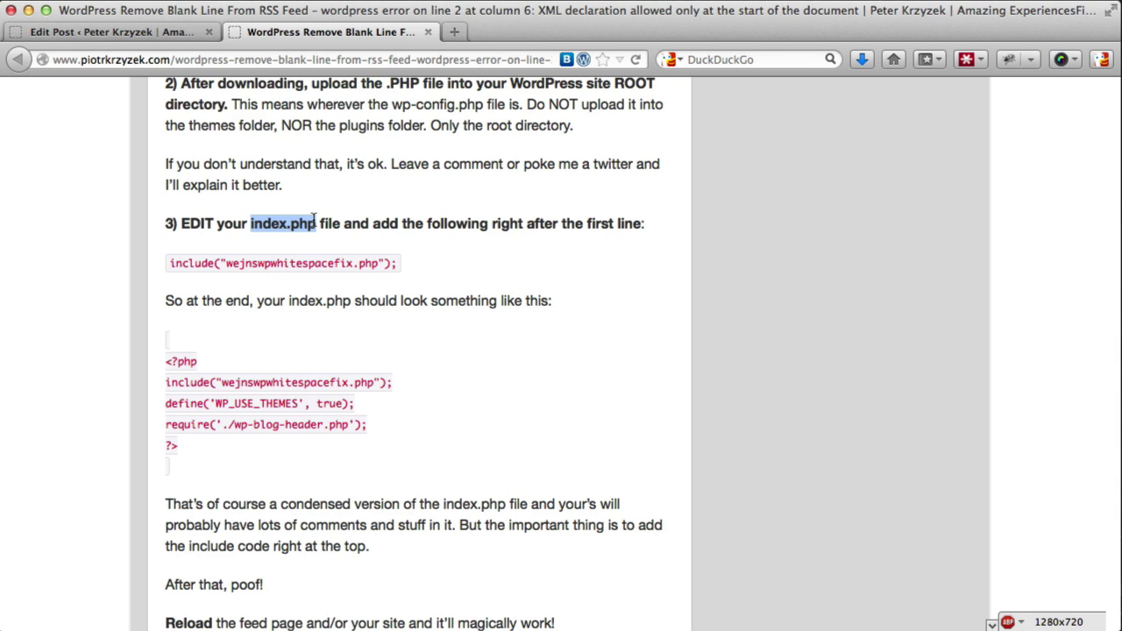
Step: Highlight the include("wejnswpwhitespacefix.php"); code line below instruction 3 several times, and clear the highlight
left_click_drag(412, 264, 150, 266)
left_click(171, 263)
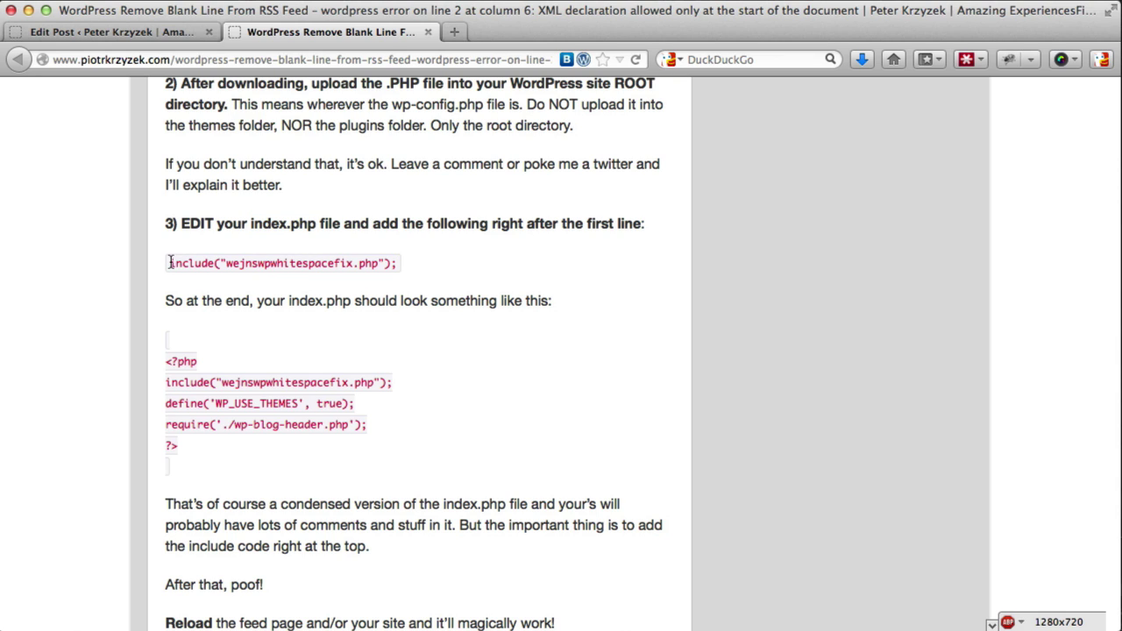
triple_click(429, 261)
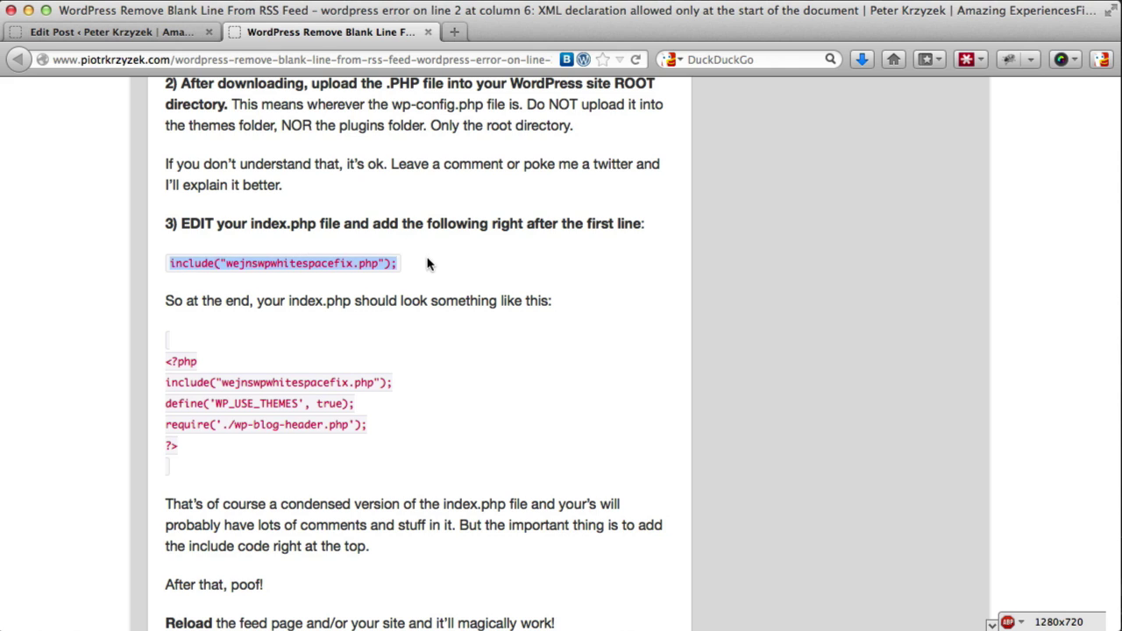
left_click(229, 262)
left_click_drag(413, 269, 170, 263)
left_click(171, 262)
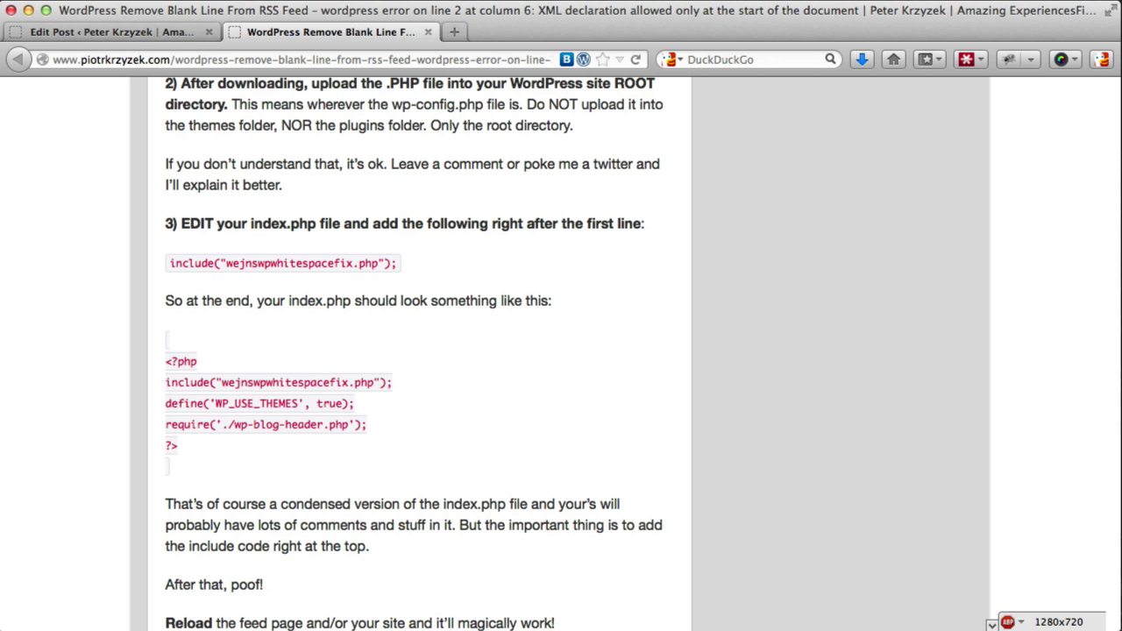
Step: Switch to Transmit, find index.php in the remote site root folder, and open it for editing in Transmit's built-in editor
key("super+Tab")
scroll(685, 443, "down", 3)
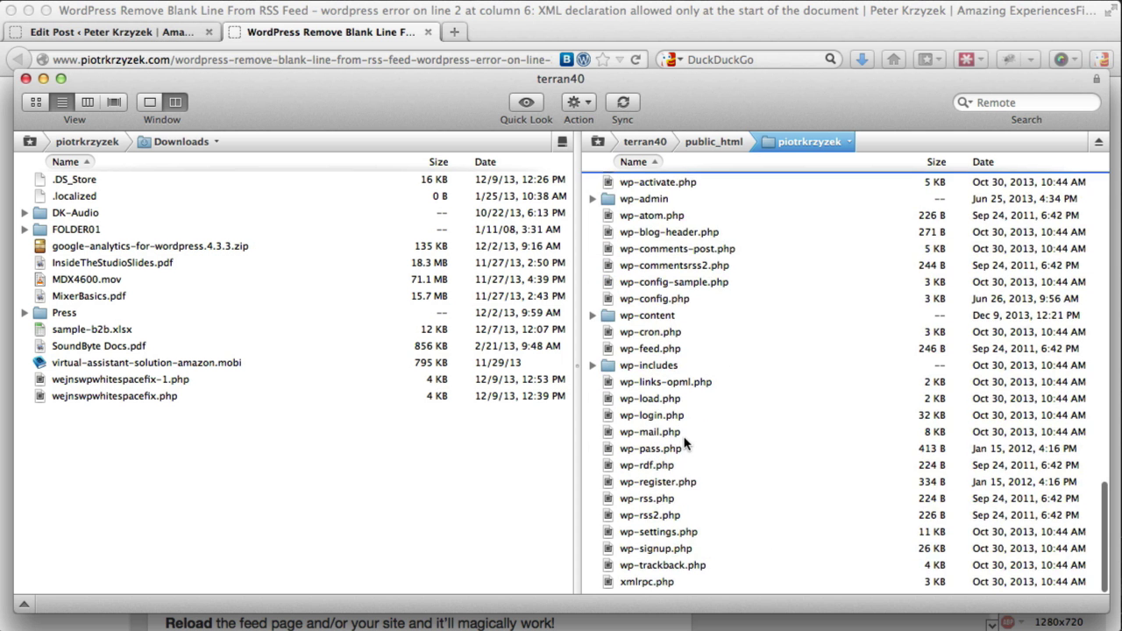
scroll(685, 443, "up", 8)
scroll(684, 443, "up", 3)
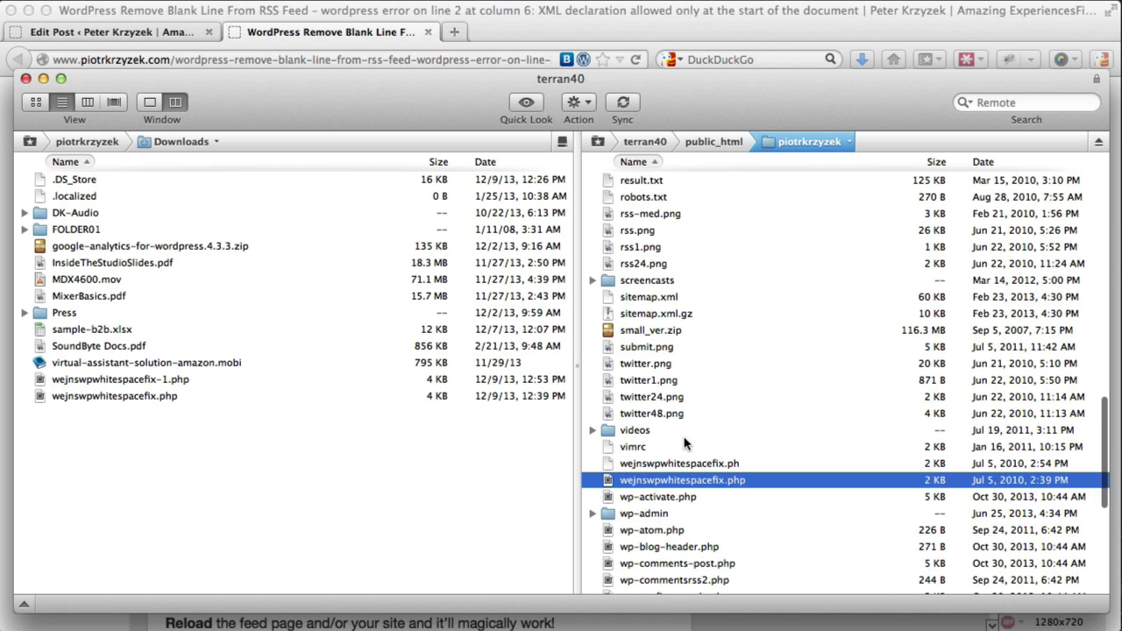
scroll(706, 488, "up", 1)
scroll(706, 488, "up", 10)
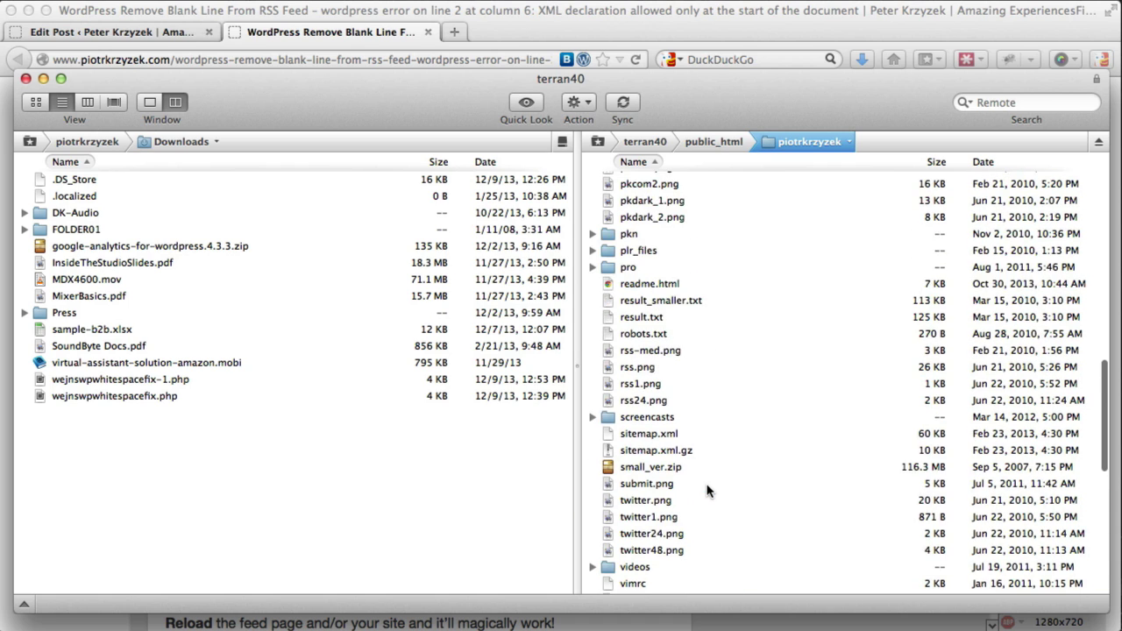
scroll(707, 491, "up", 5)
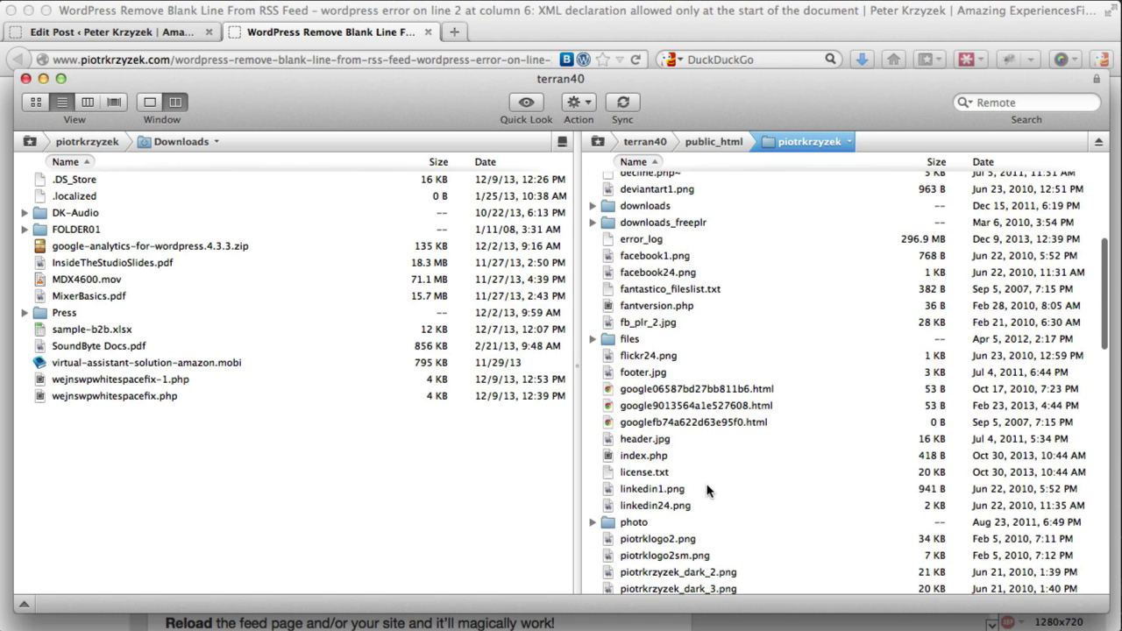
scroll(706, 491, "down", 6)
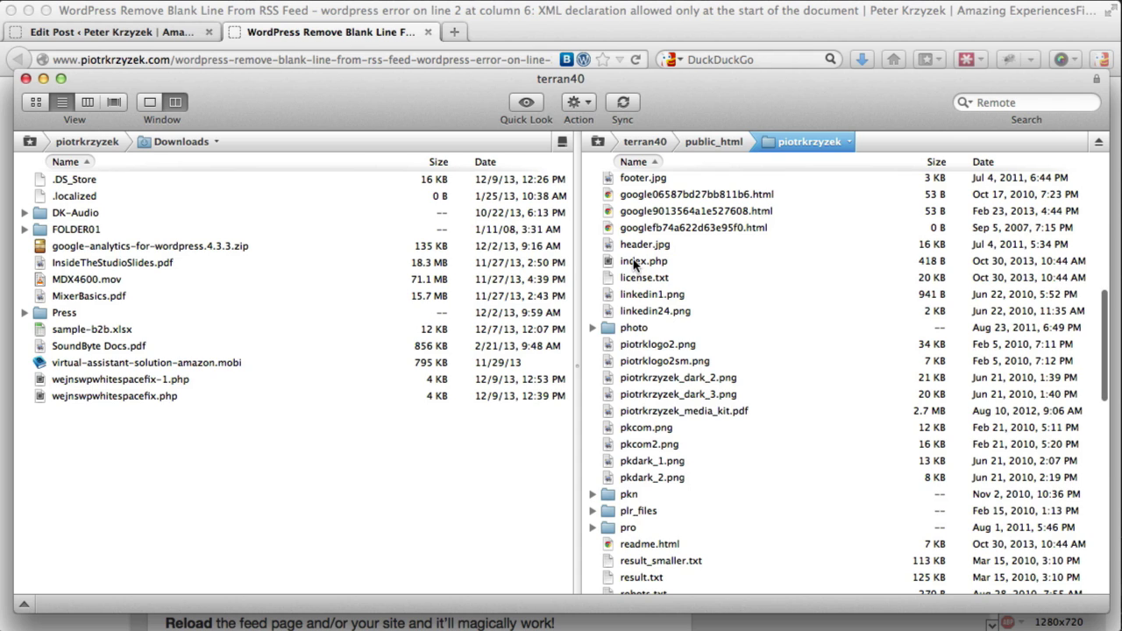
left_click(634, 263)
right_click(633, 263)
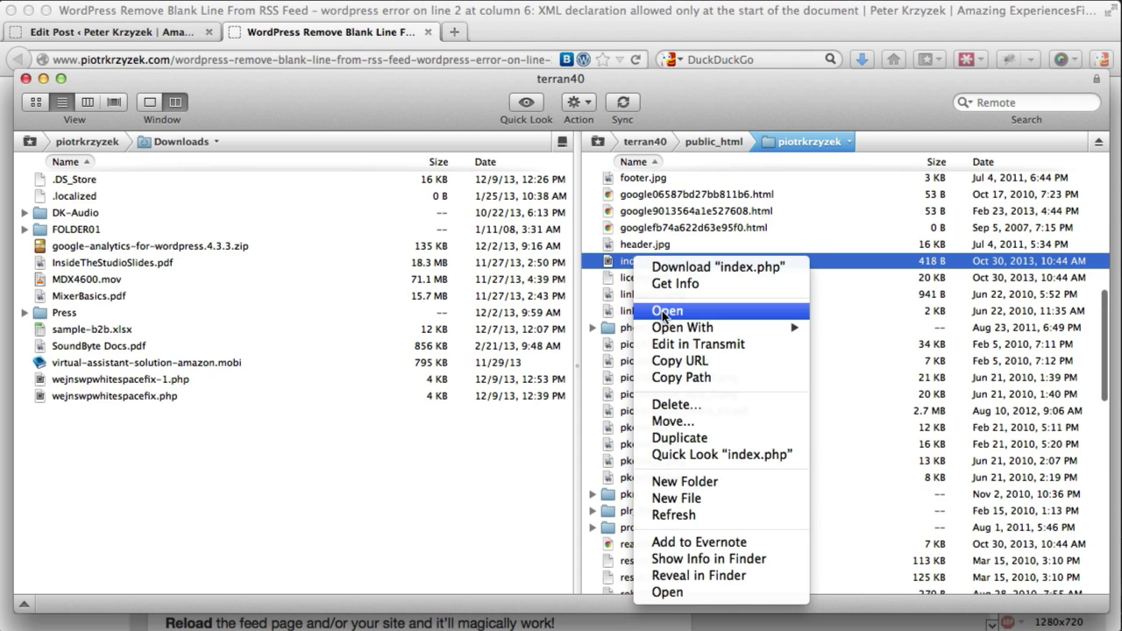
left_click(720, 344)
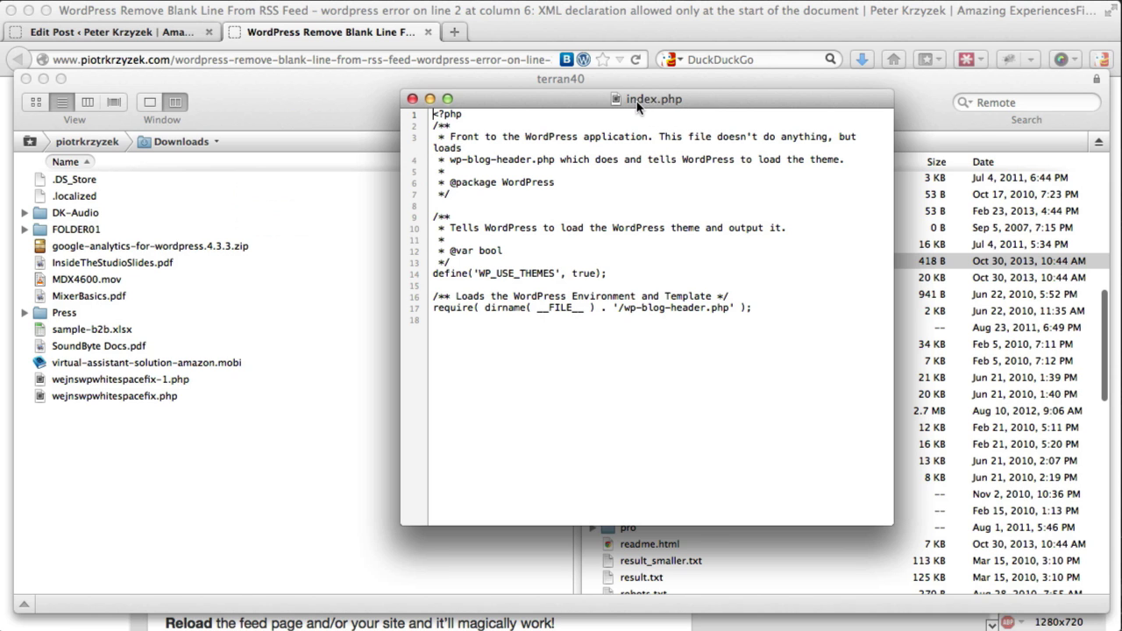
left_click_drag(637, 106, 823, 295)
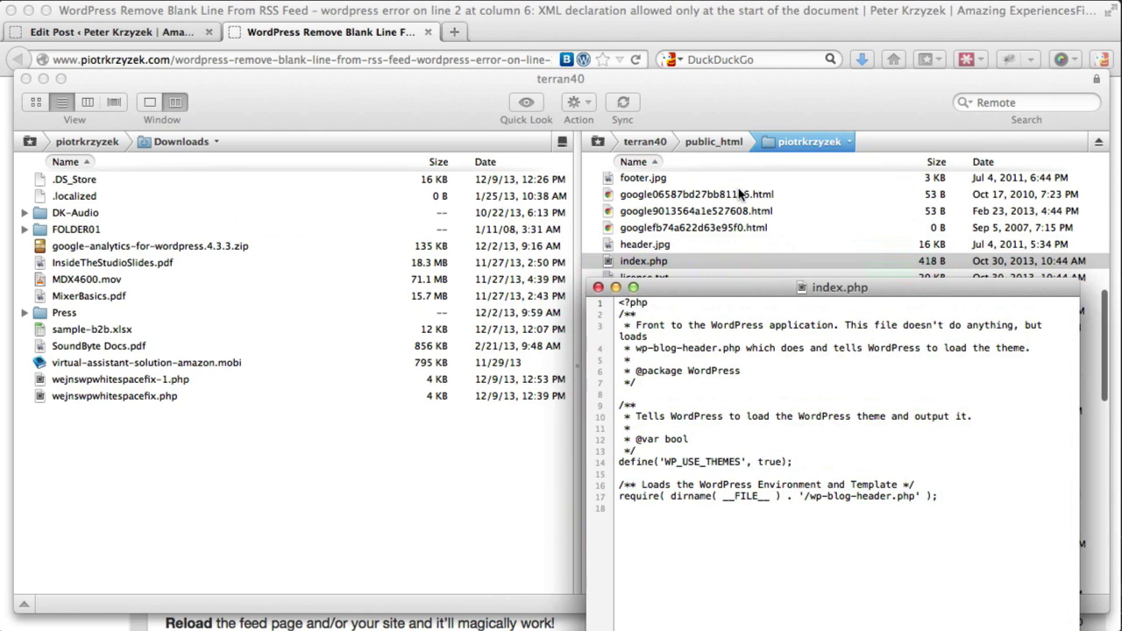
Step: Return to the article in the browser and copy the include("wejnswpwhitespacefix.php"); line below instruction 3
left_click(506, 13)
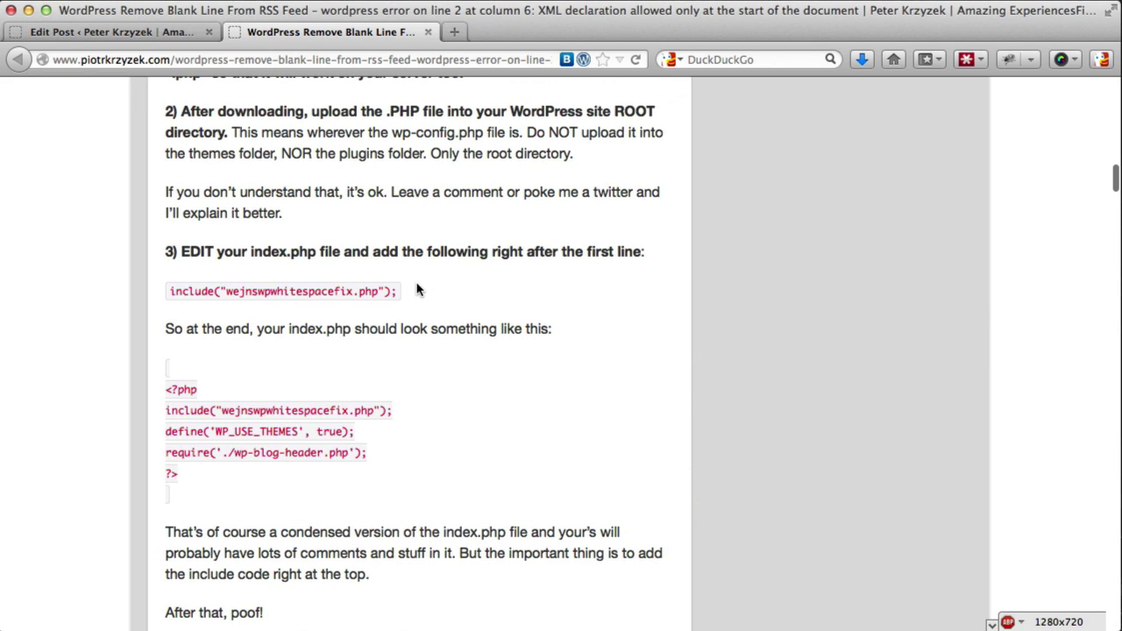
left_click_drag(412, 291, 169, 294)
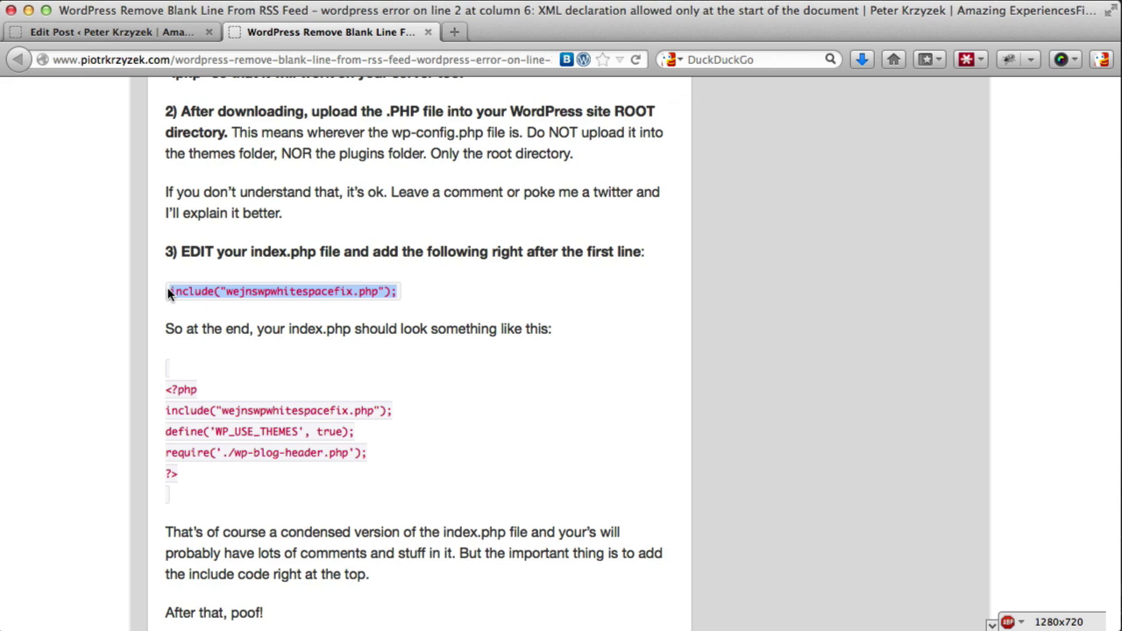
right_click(193, 291)
left_click(258, 302)
left_click(320, 321)
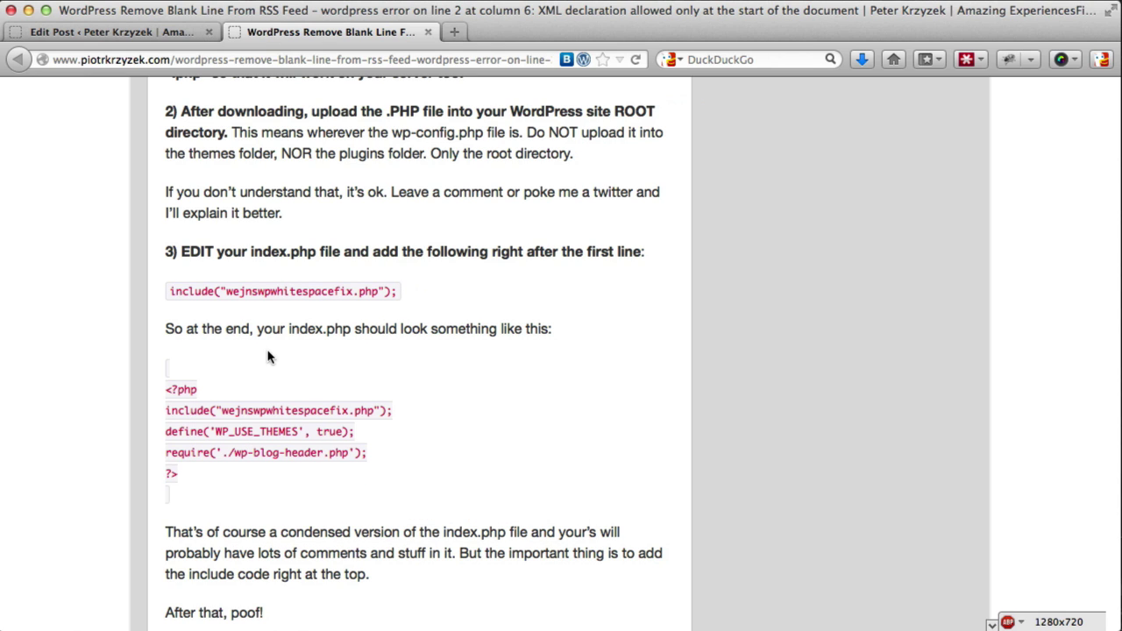
Step: Highlight the define('WP_USE_THEMES', true); and require('./wp-blog-header.php'); lines in the example index.php code, and clear the highlight
left_click_drag(167, 431, 363, 432)
left_click(191, 431)
double_click(220, 432)
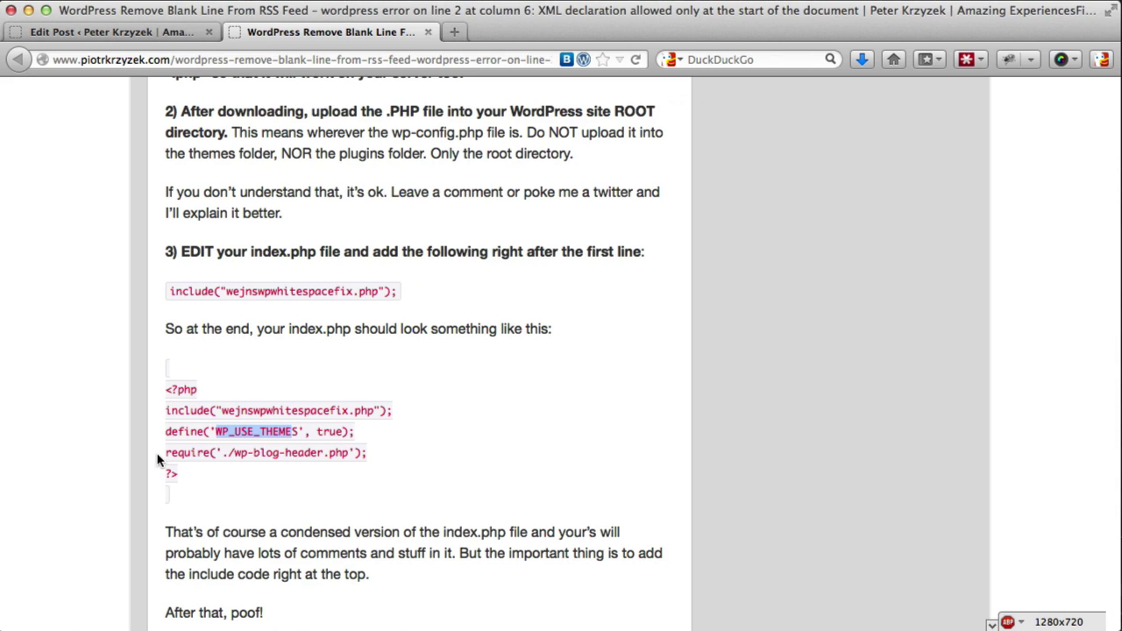
left_click_drag(165, 453, 372, 457)
left_click(368, 456)
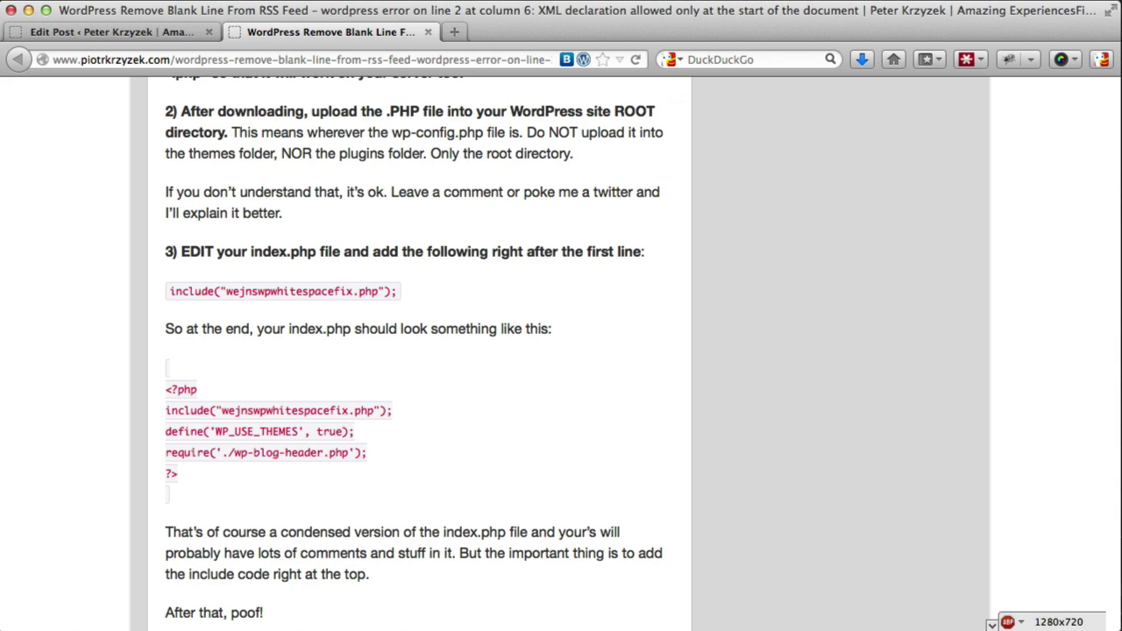
Step: Insert the copied include line with blank lines around it below the first comment block of index.php, and close the file without saving
key("super+Tab")
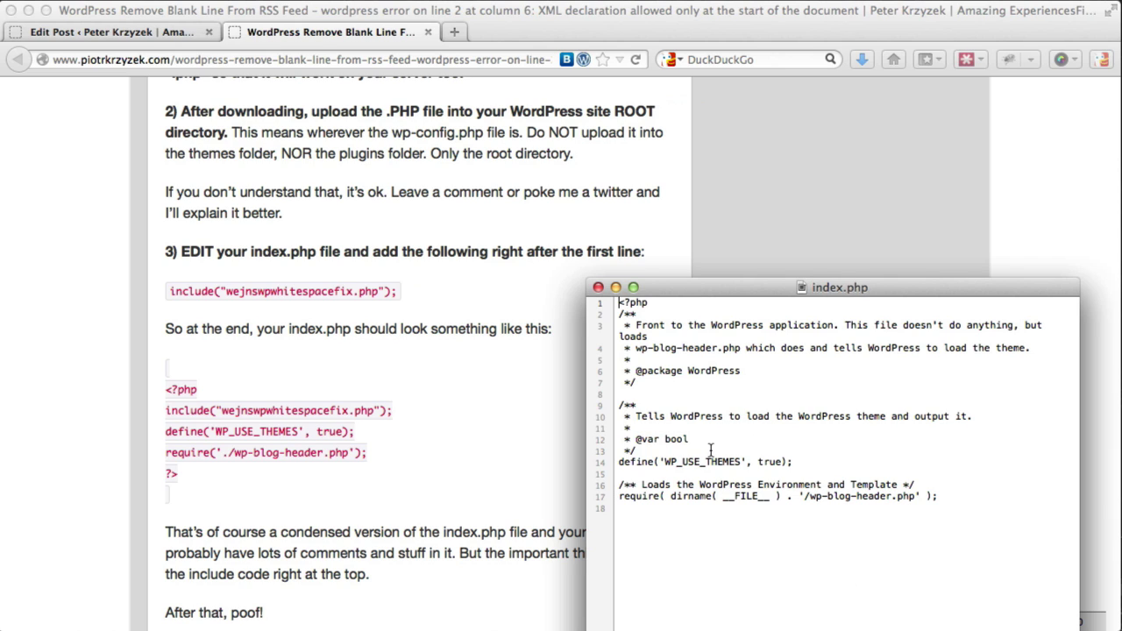
left_click(675, 383)
key("Return")
key("Return")
key("super+v")
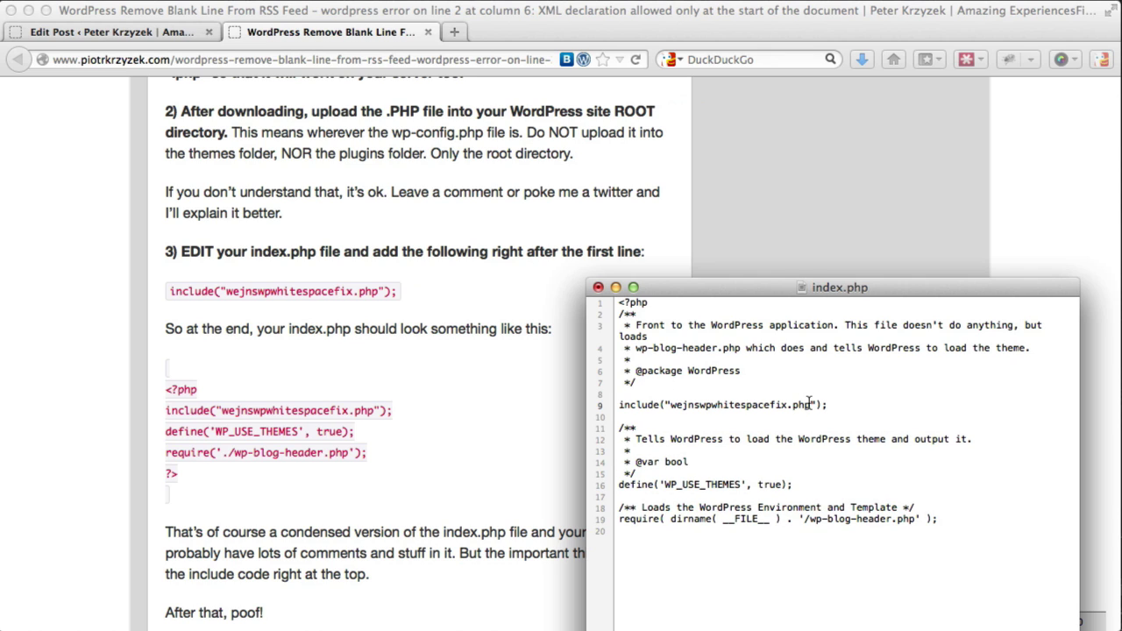
left_click(597, 287)
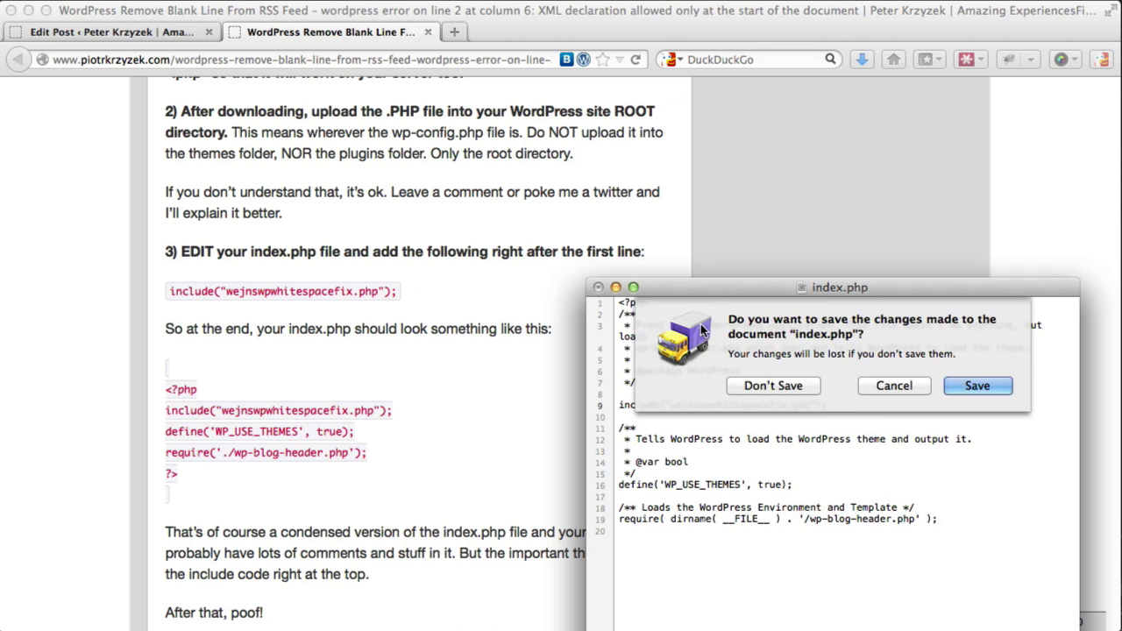
left_click(794, 399)
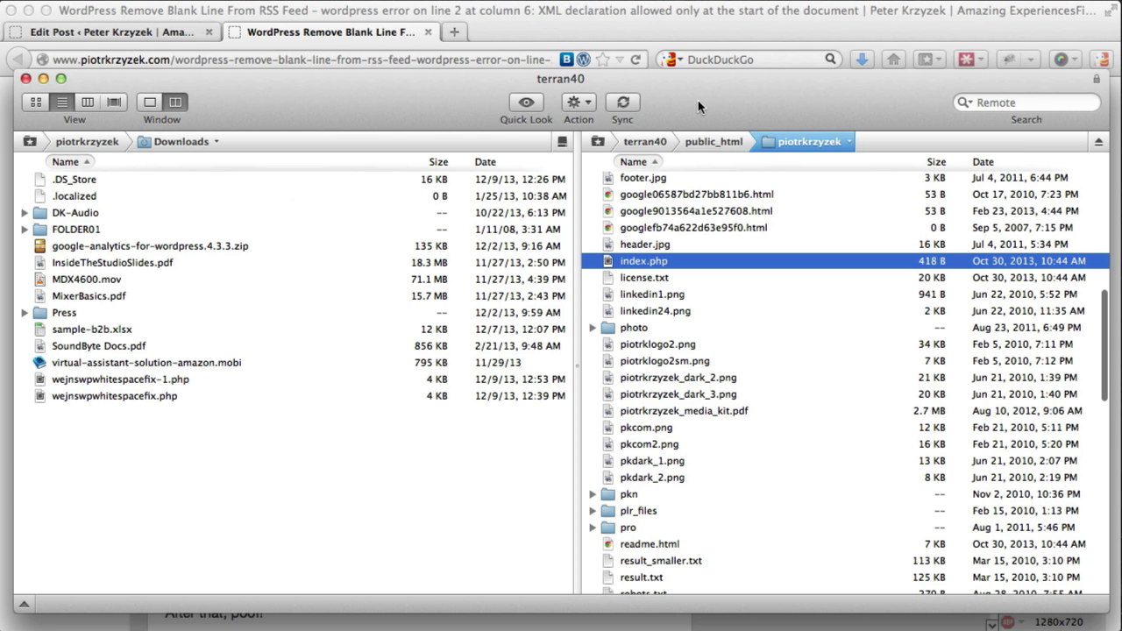
Step: Return to the article in the browser and examine the reader comments on the fix, highlighting text in the first two
left_click(562, 26)
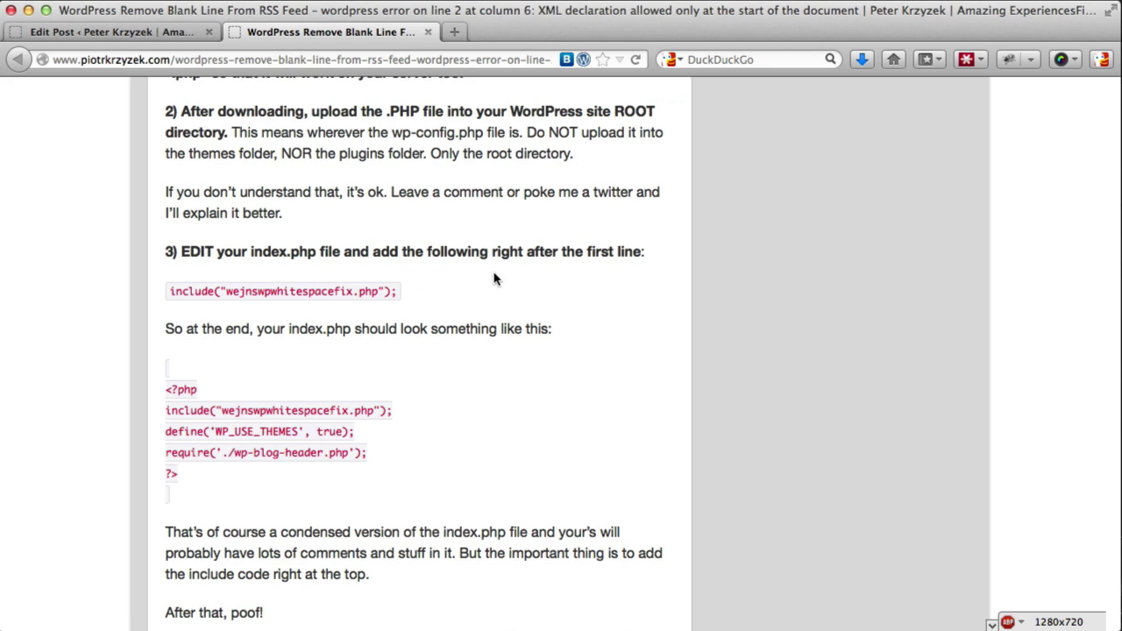
scroll(459, 371, "down", 3)
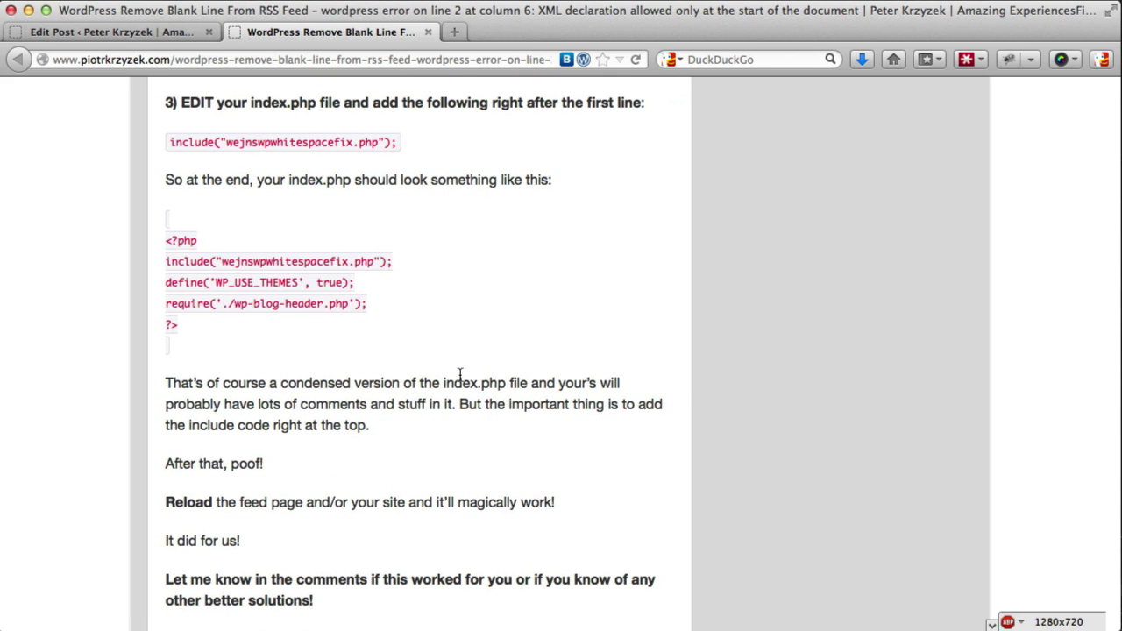
scroll(458, 374, "down", 15)
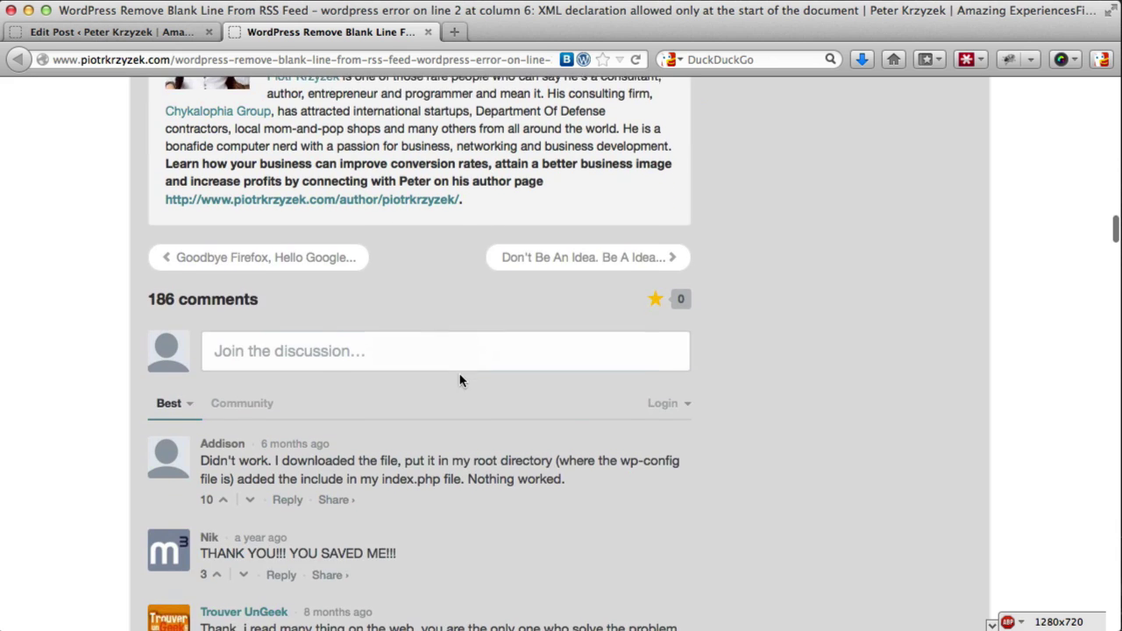
scroll(460, 380, "down", 3)
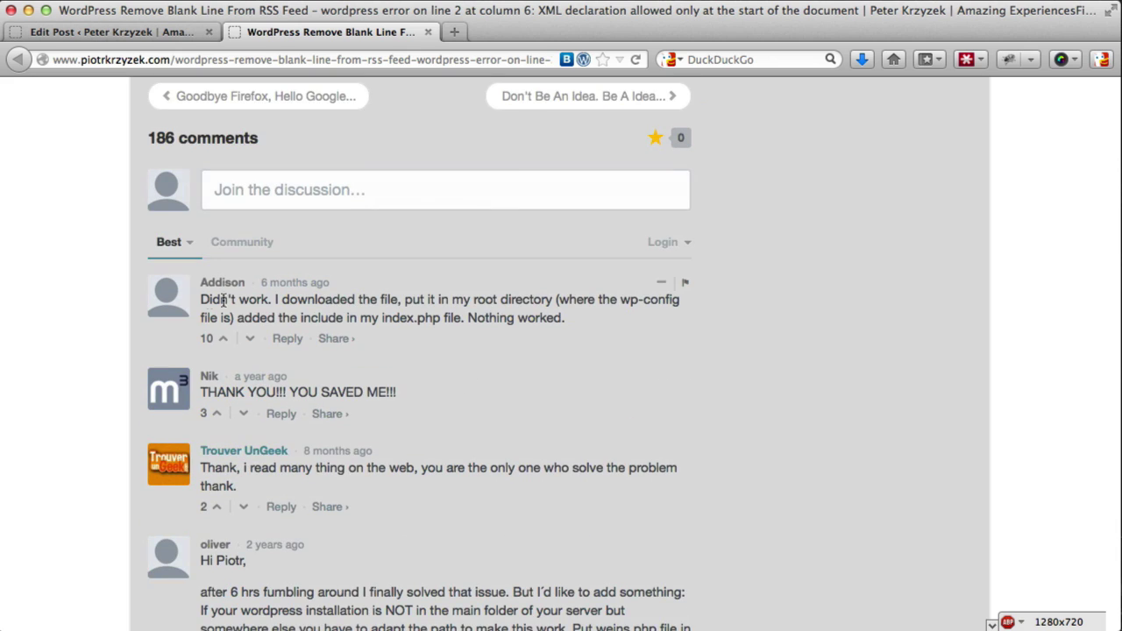
left_click_drag(201, 300, 273, 299)
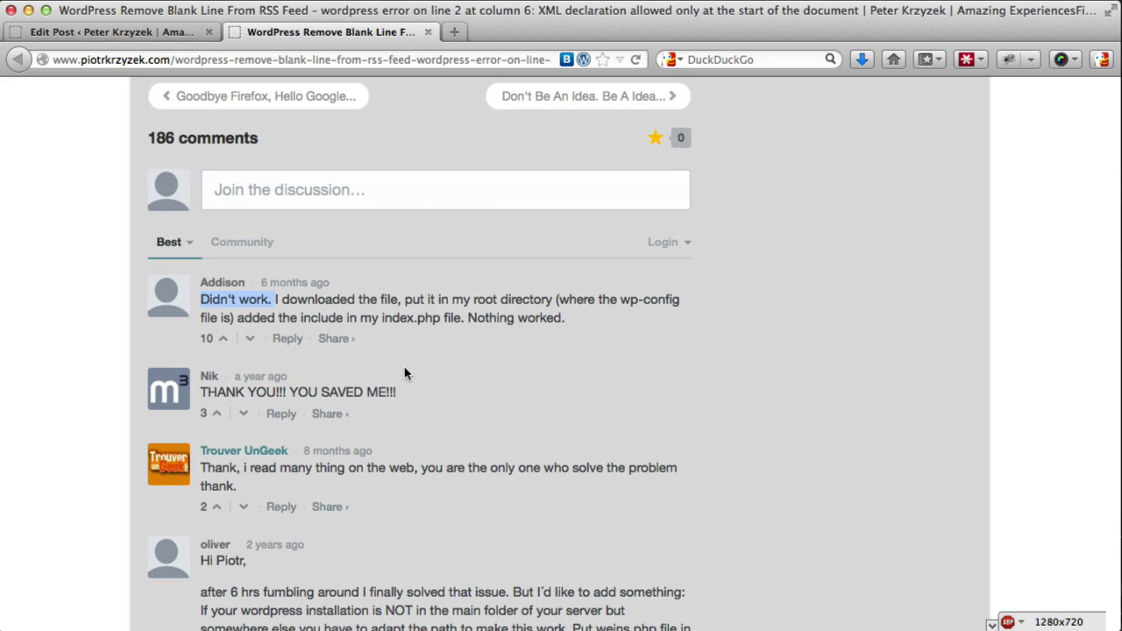
left_click_drag(397, 394, 201, 394)
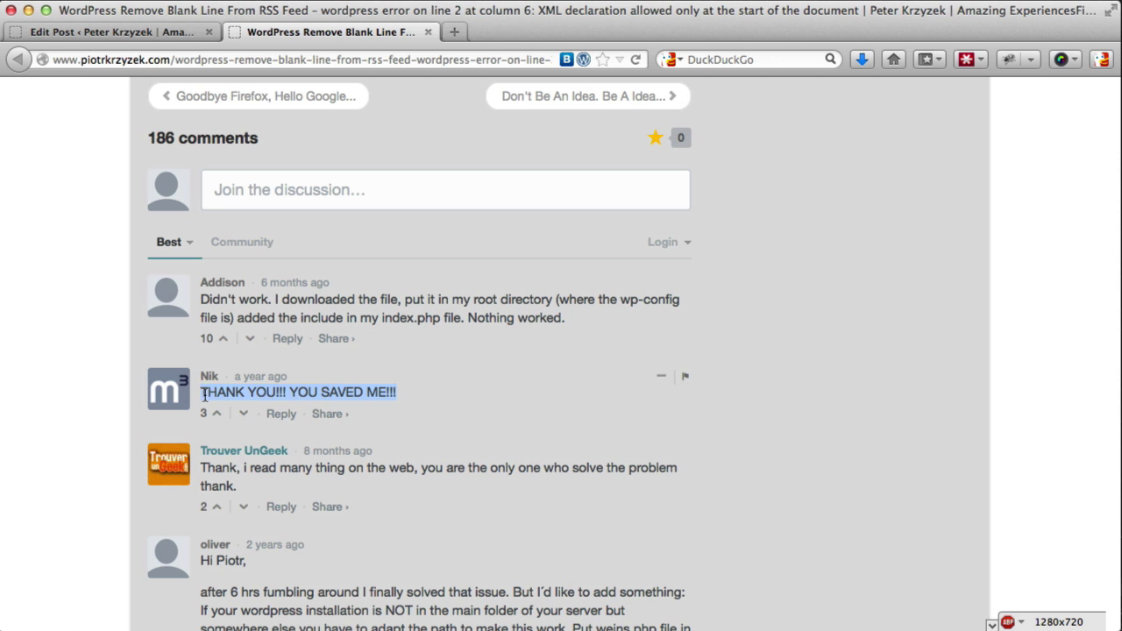
scroll(204, 394, "down", 5)
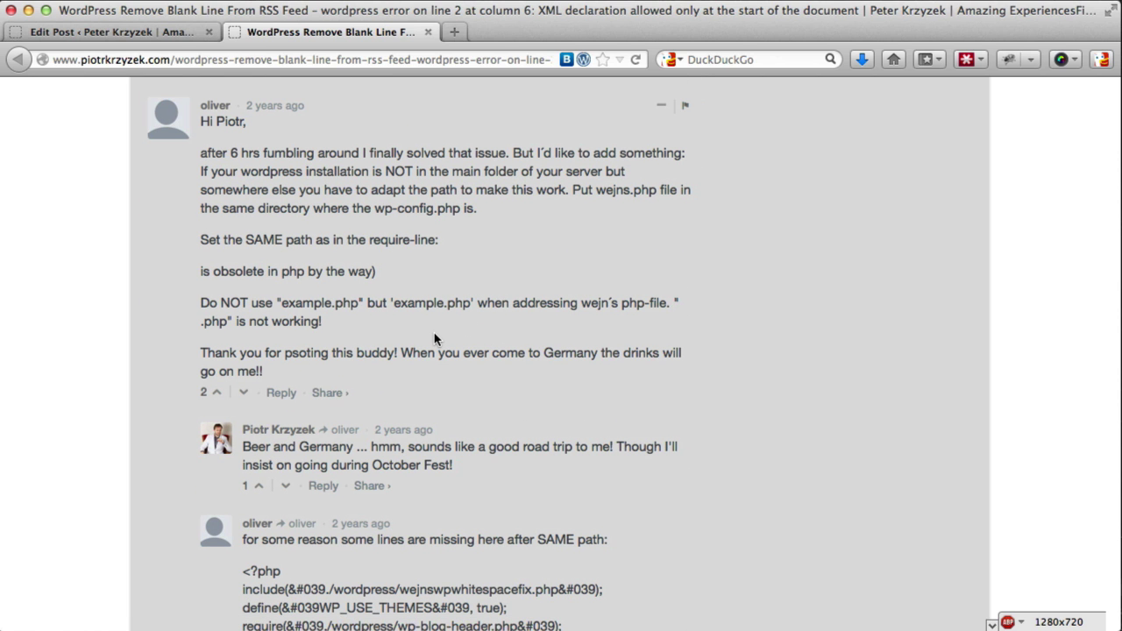
scroll(434, 338, "up", 10)
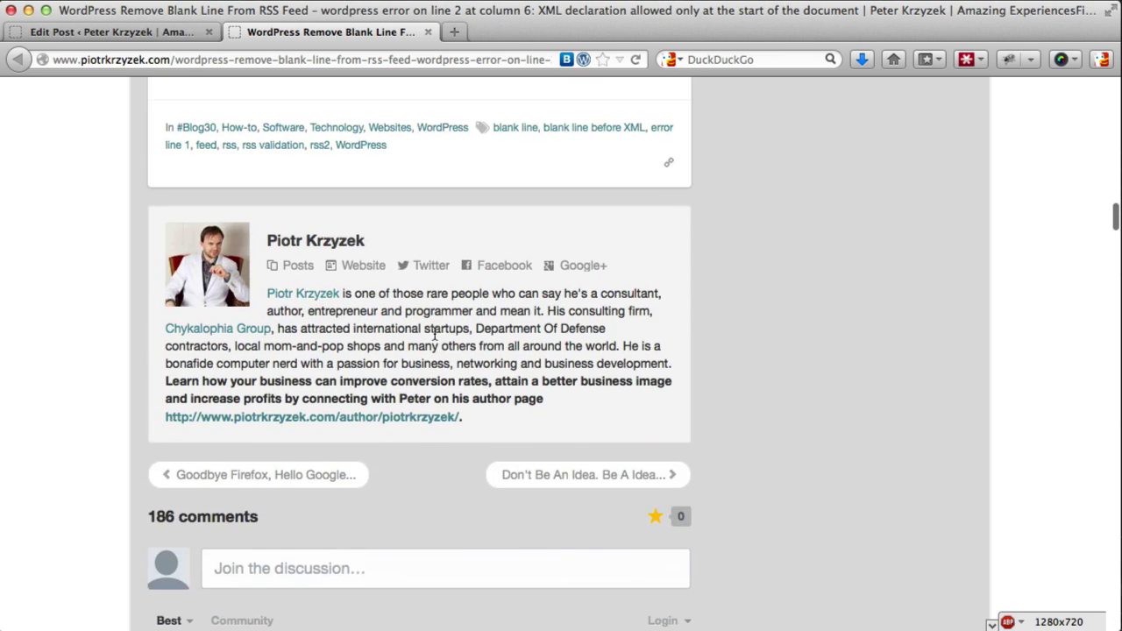
scroll(434, 337, "up", 10)
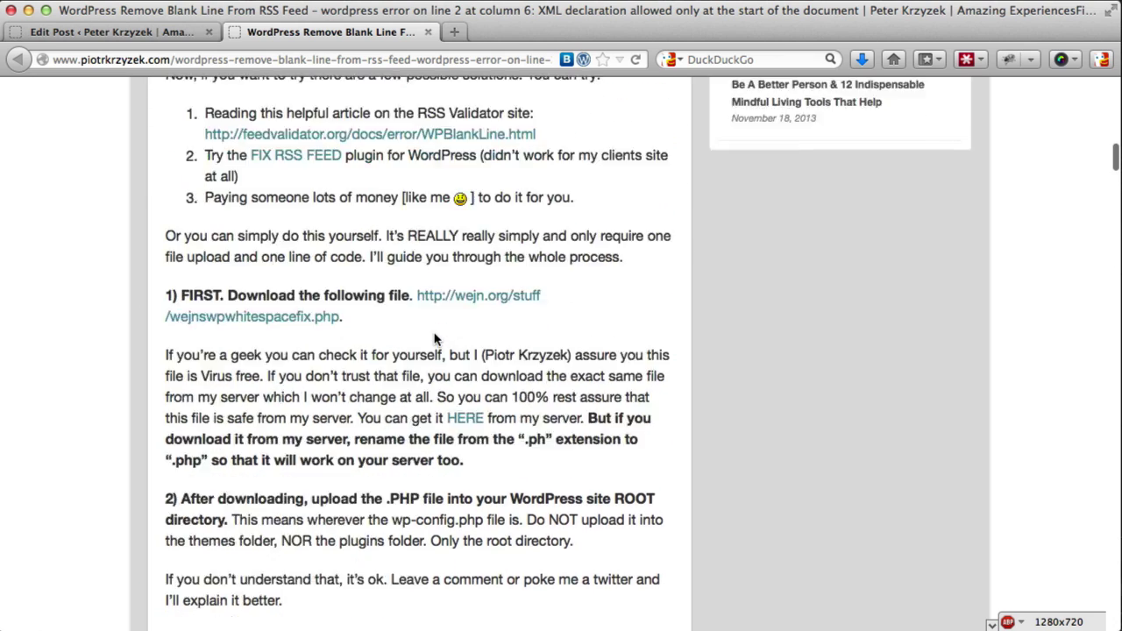
Step: Copy the include("wejnswpwhitespacefix.php"); line from instruction 3 of the article once more
scroll(434, 338, "down", 5)
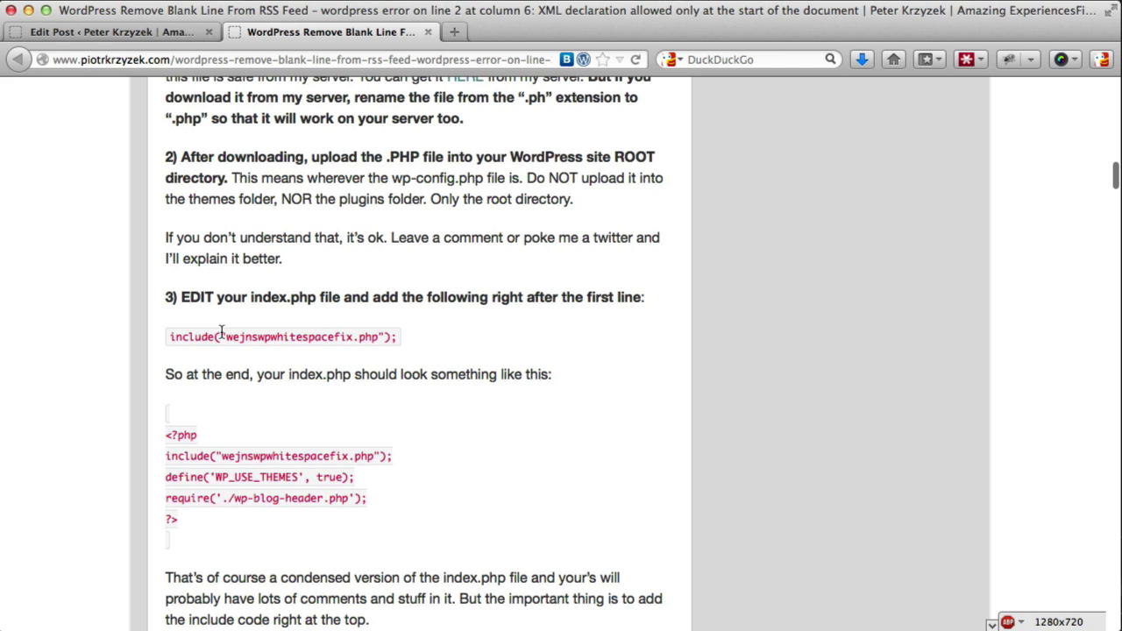
left_click_drag(169, 337, 413, 341)
key("super+c")
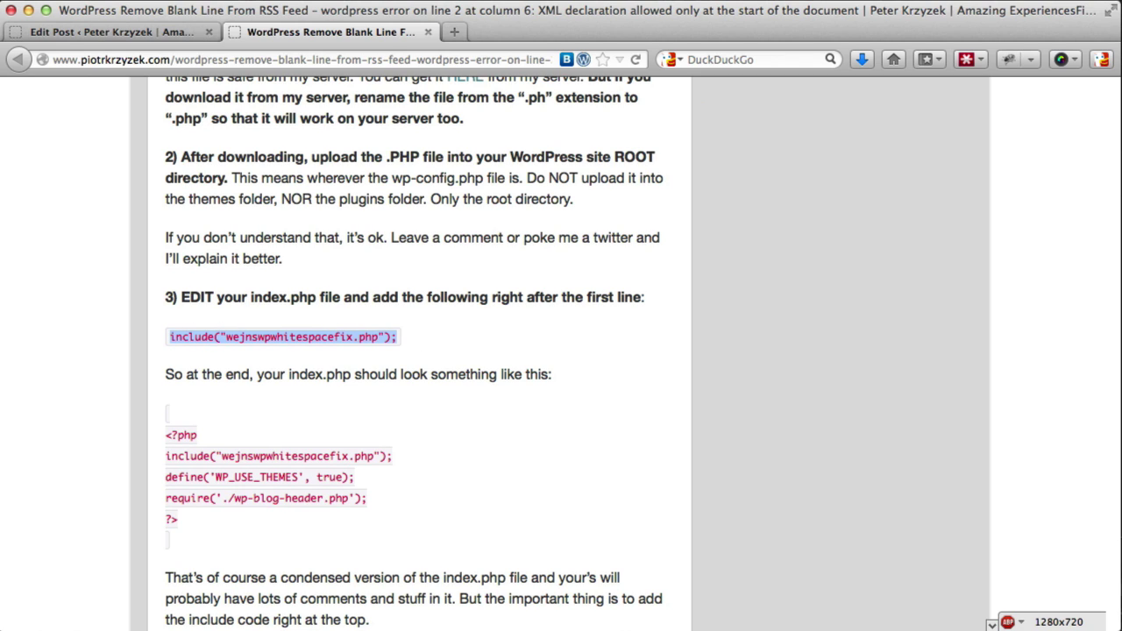
Step: Switch to Transmit, reopen the remote index.php in the built-in editor, and move its window towards the middle of the screen
key("super+Tab")
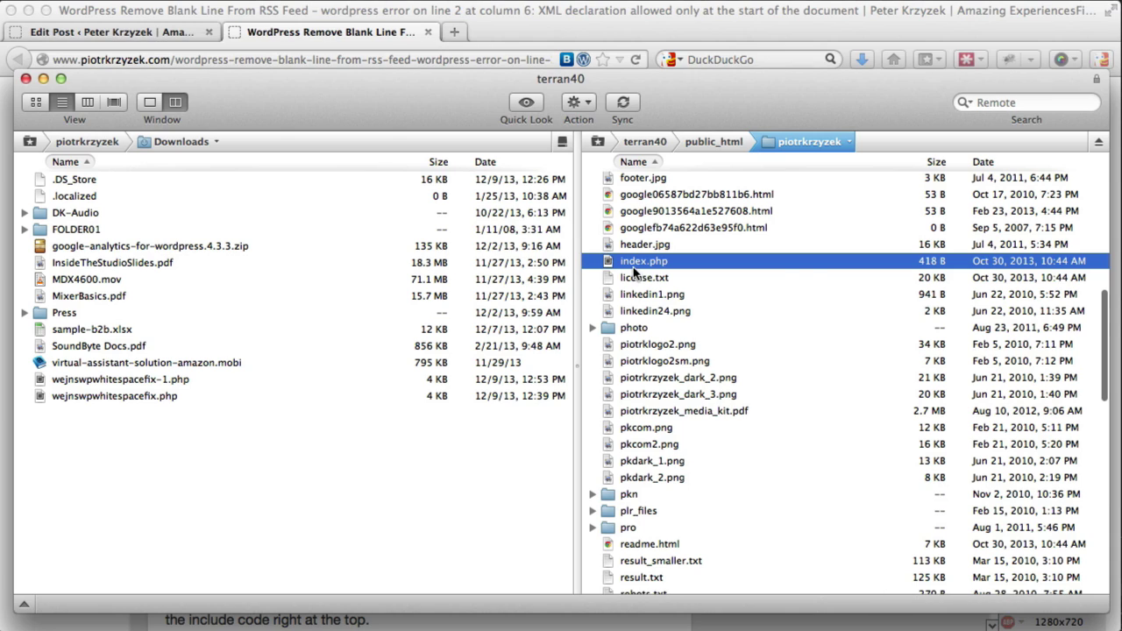
right_click(648, 267)
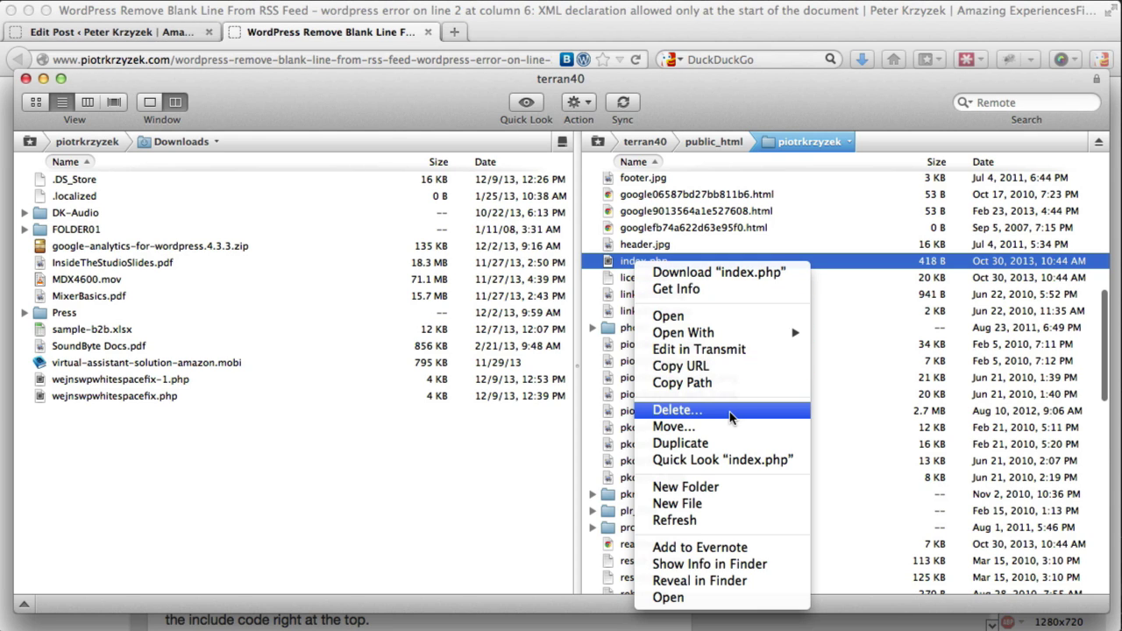
left_click(719, 350)
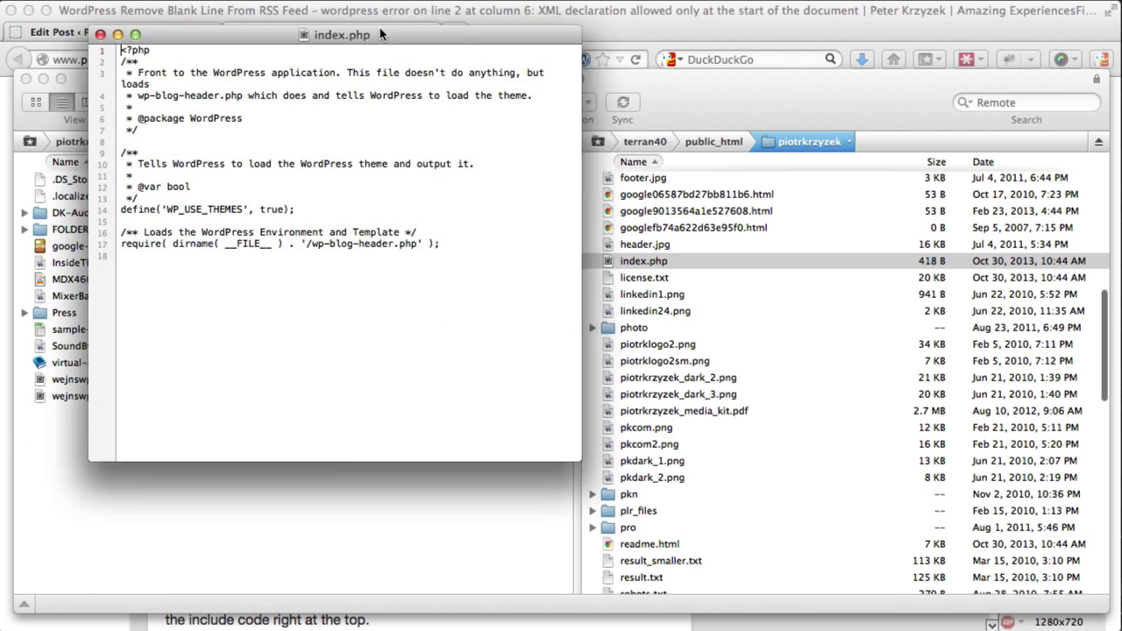
left_click_drag(344, 43, 604, 141)
Step: Paste the include line on line 8 of index.php, below the first comment block, with single quotes around wejnswpwhitespacefix.php
left_click(441, 238)
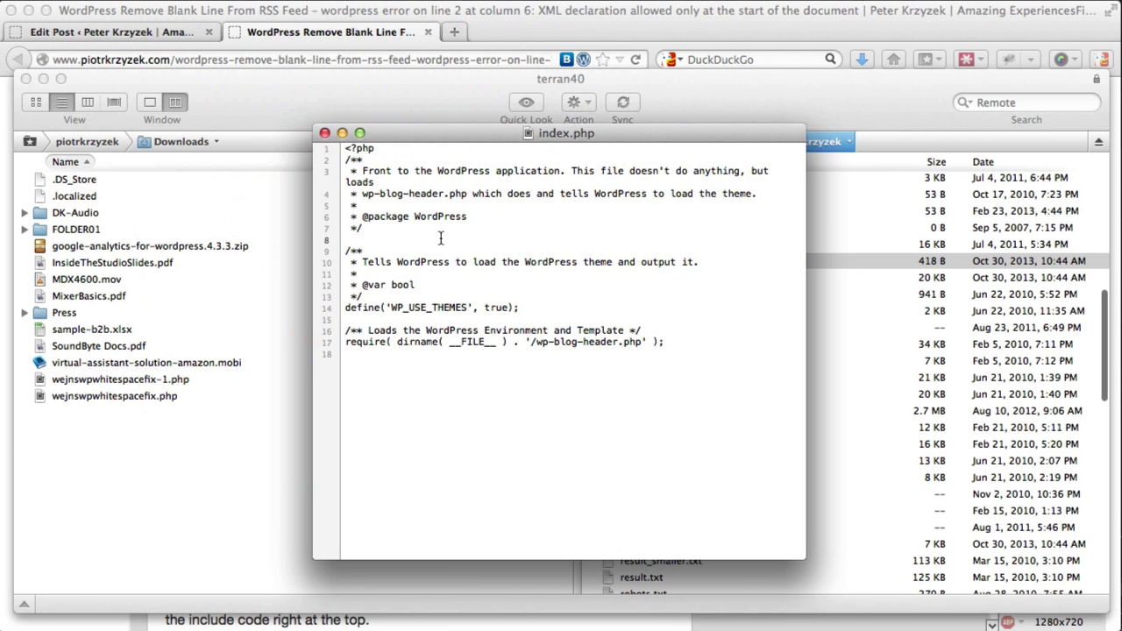
key("super+v")
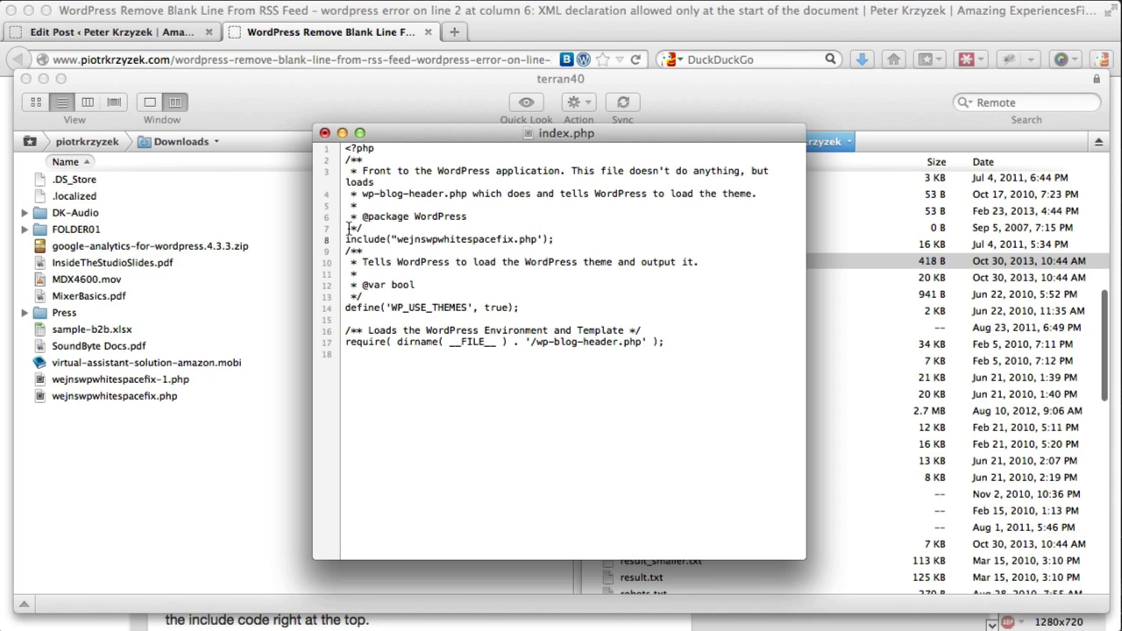
key("BackSpace")
type("'")
left_click_drag(390, 298, 390, 305)
left_click(531, 318)
Step: Return to the article's comments in the browser and highlight the /wordpress/wejnswpwhitespacefix.php path in the reply about adapting the include path
left_click(520, 13)
scroll(564, 363, "down", 20)
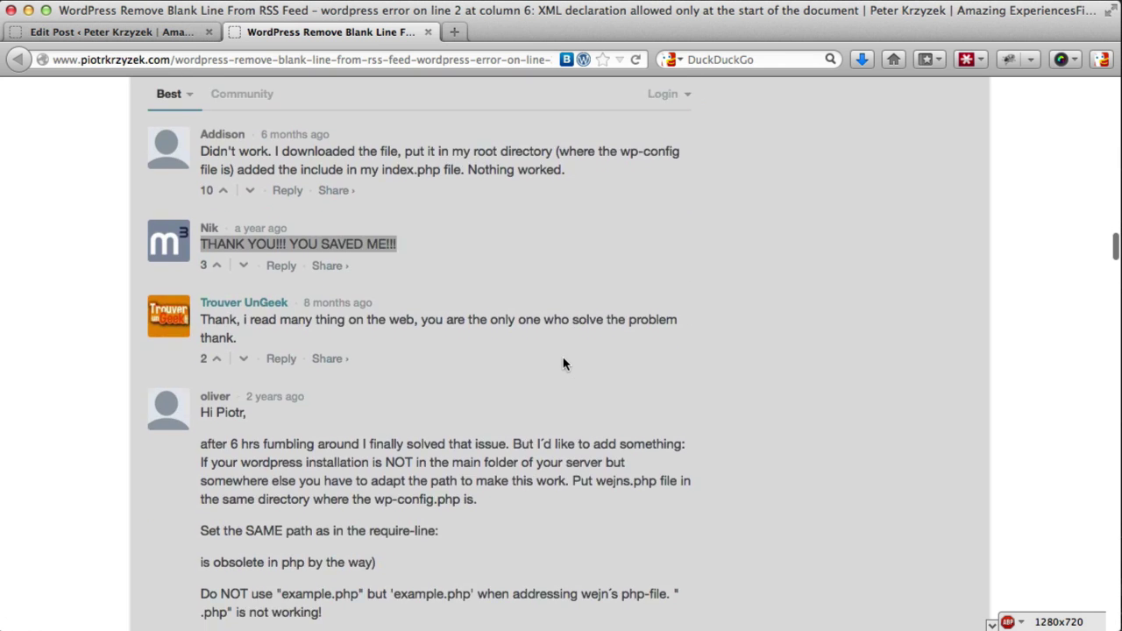
scroll(563, 363, "down", 10)
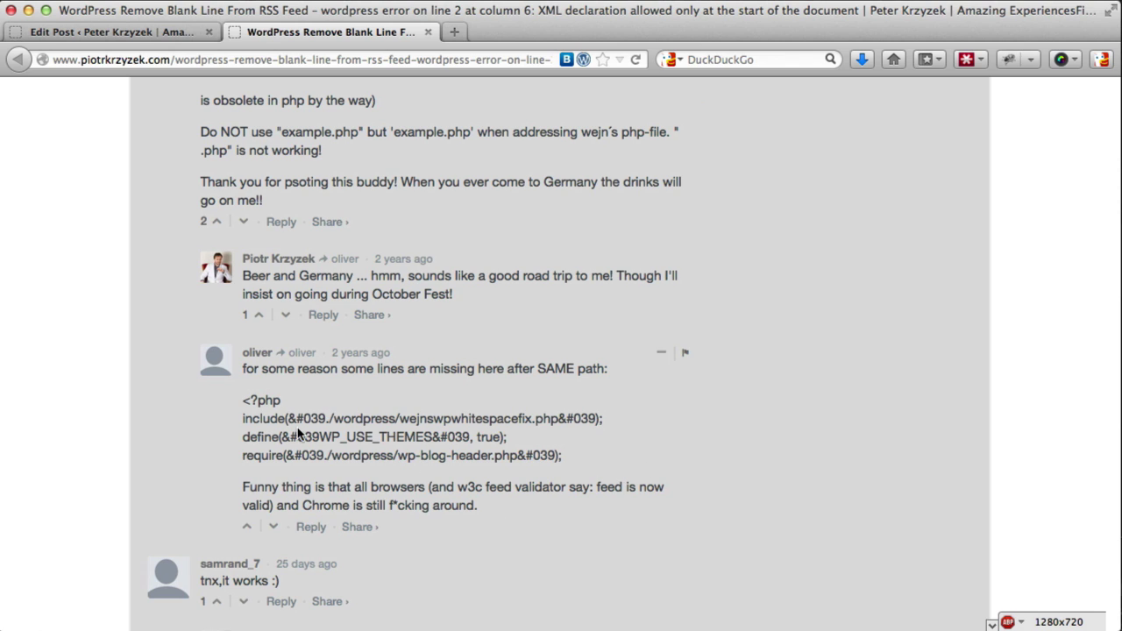
left_click_drag(289, 418, 559, 418)
left_click(330, 418)
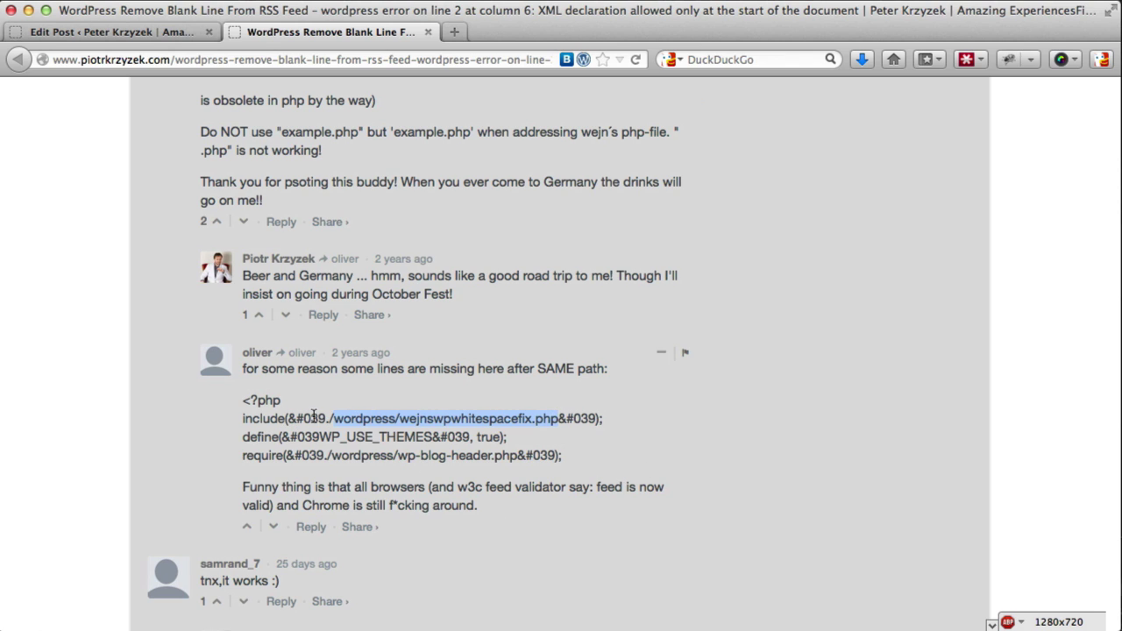
mouse_move(326, 418)
left_mouse_down()
mouse_move(531, 419)
mouse_move(330, 418)
left_mouse_up()
scroll(329, 418, "down", 5)
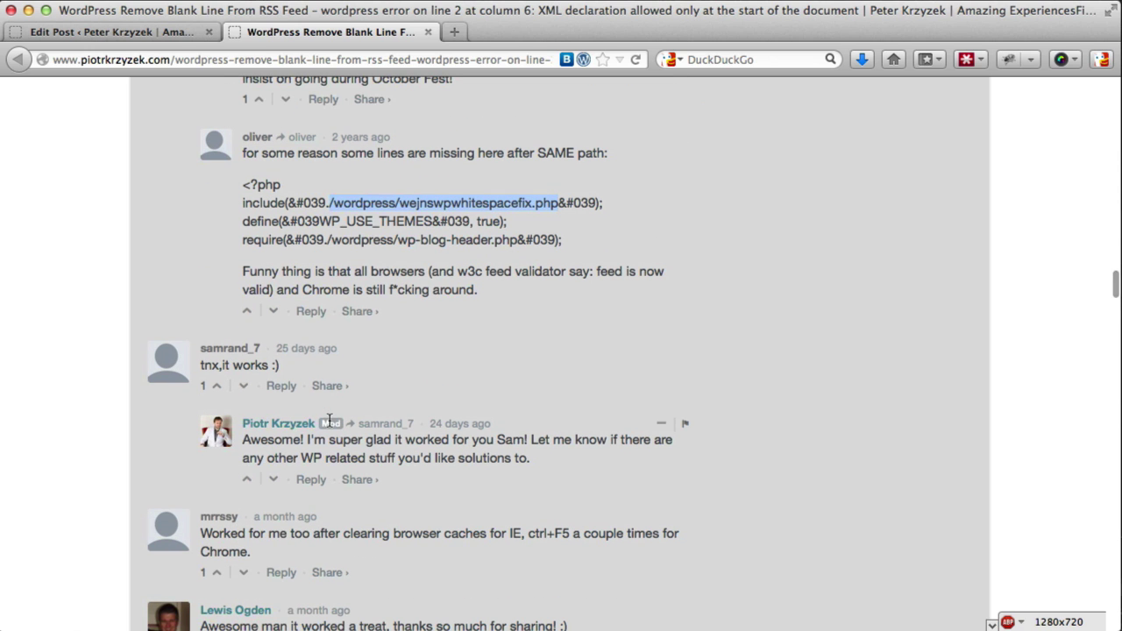
Step: Read the further reader comments about clearing the browser cache and re-saving permalinks, highlighting text in the comment about an unrefreshed cache
scroll(368, 428, "down", 4)
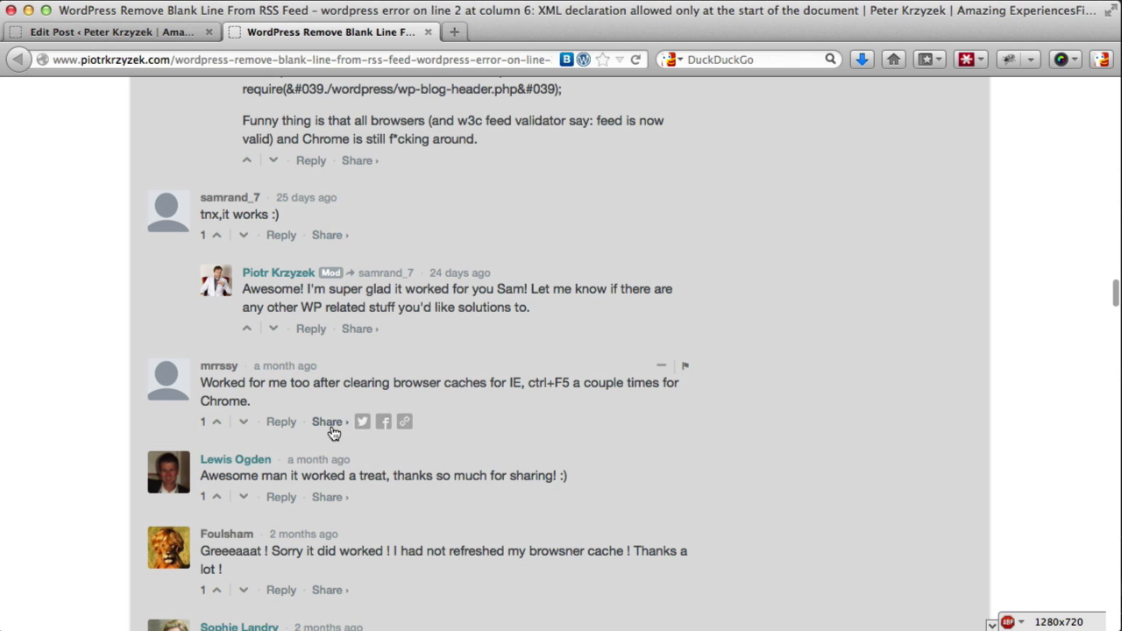
scroll(350, 456, "down", 3)
left_click_drag(381, 440, 270, 440)
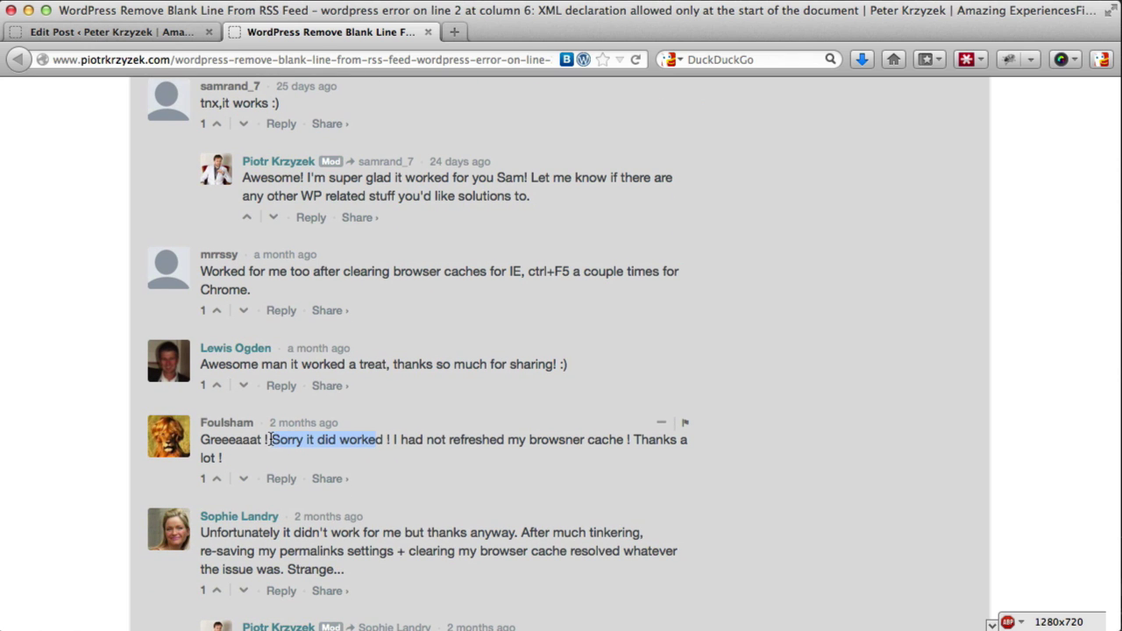
left_click(217, 442)
scroll(219, 438, "down", 5)
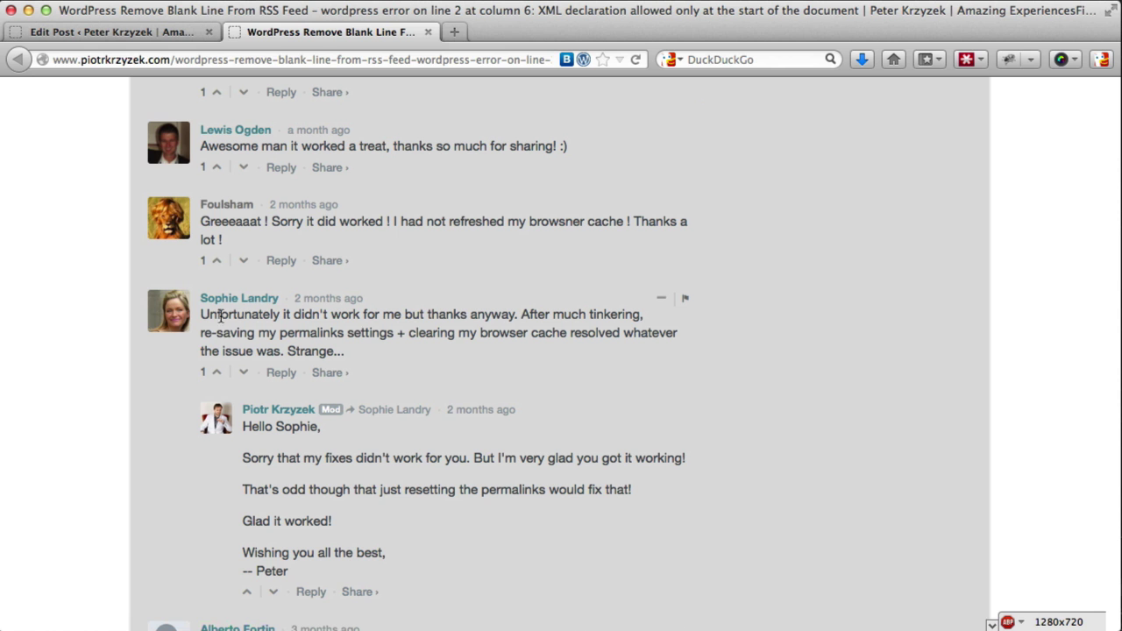
Step: Return to the WordPress admin, cancel the shortlink URL prompt, and open the Permalink Settings down to the option for saving changes
left_click(114, 34)
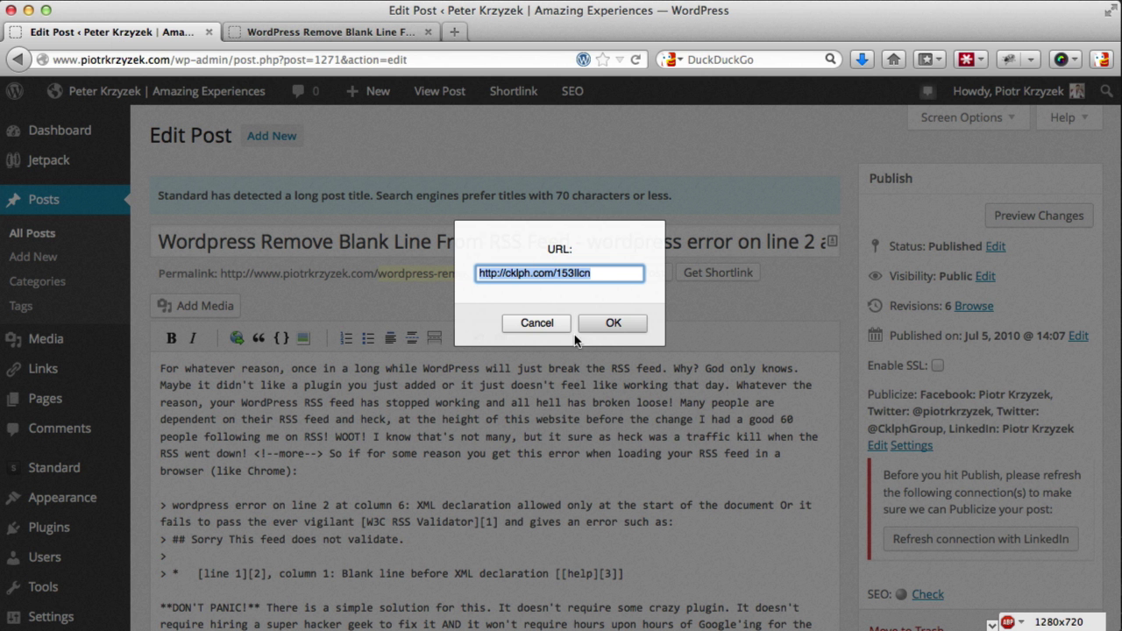
left_click(543, 323)
mouse_move(84, 345)
scroll(85, 344, "down", 5)
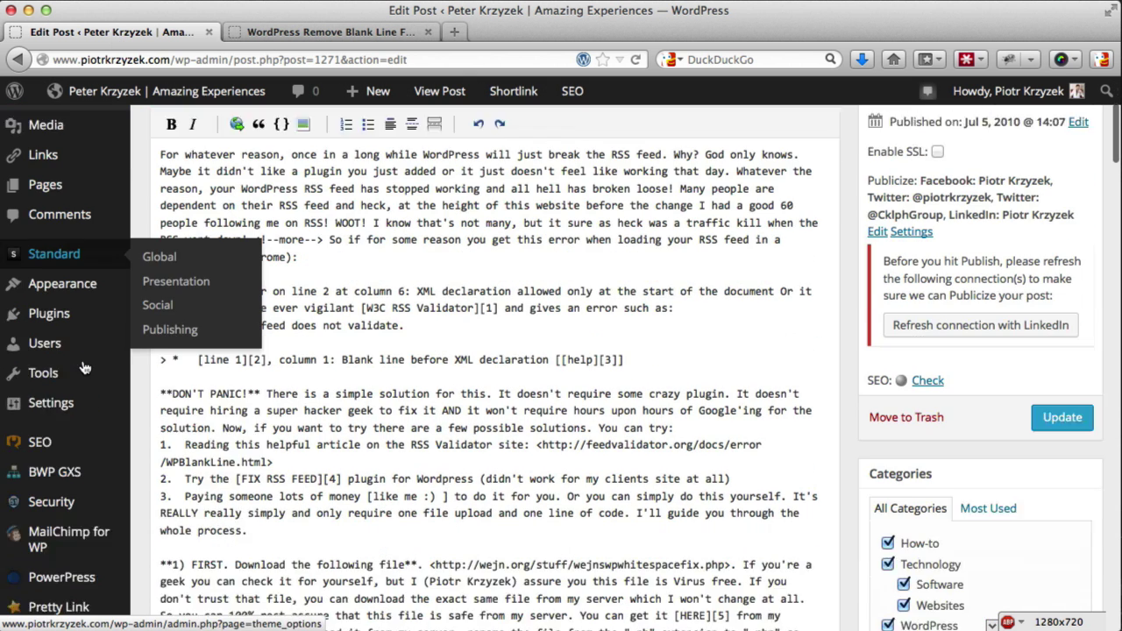
scroll(175, 359, "down", 2)
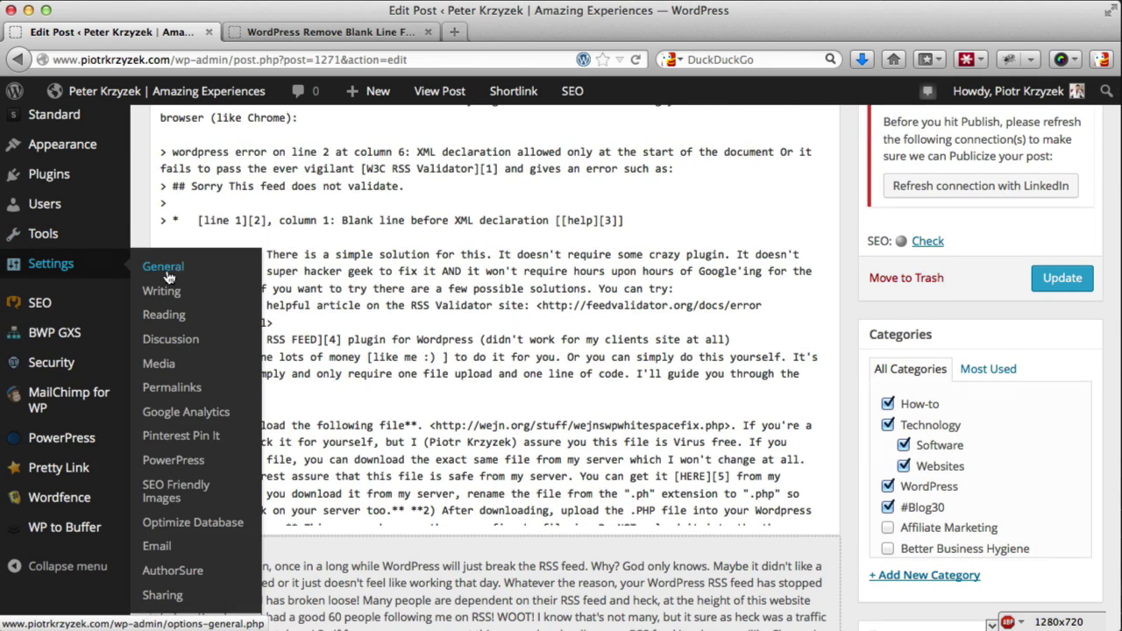
left_click(187, 392)
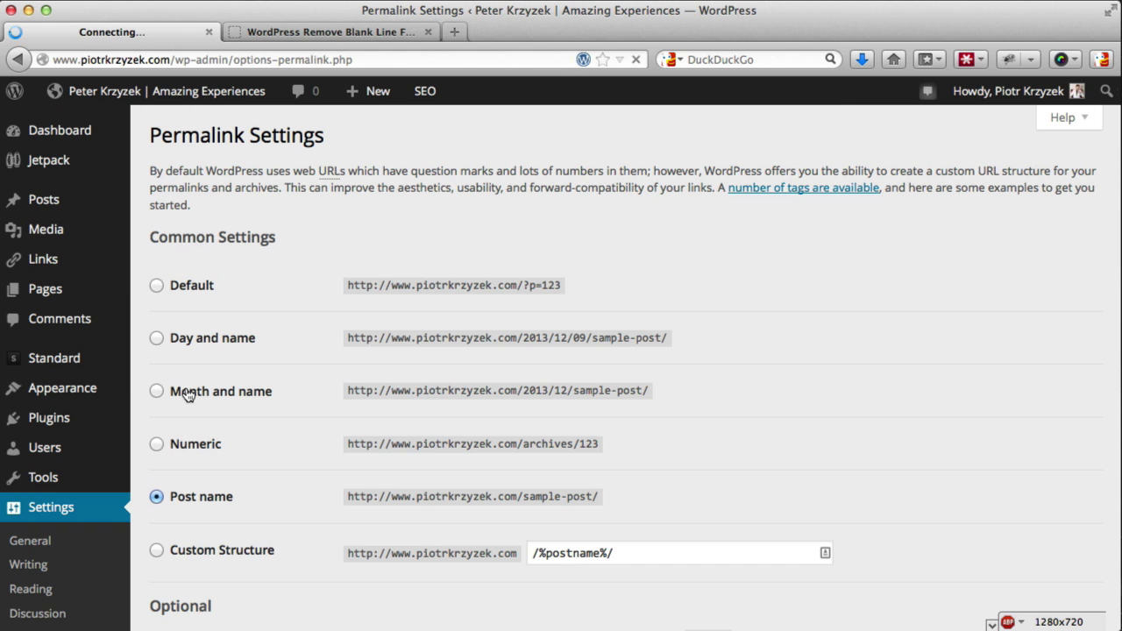
scroll(232, 355, "down", 3)
scroll(233, 355, "down", 3)
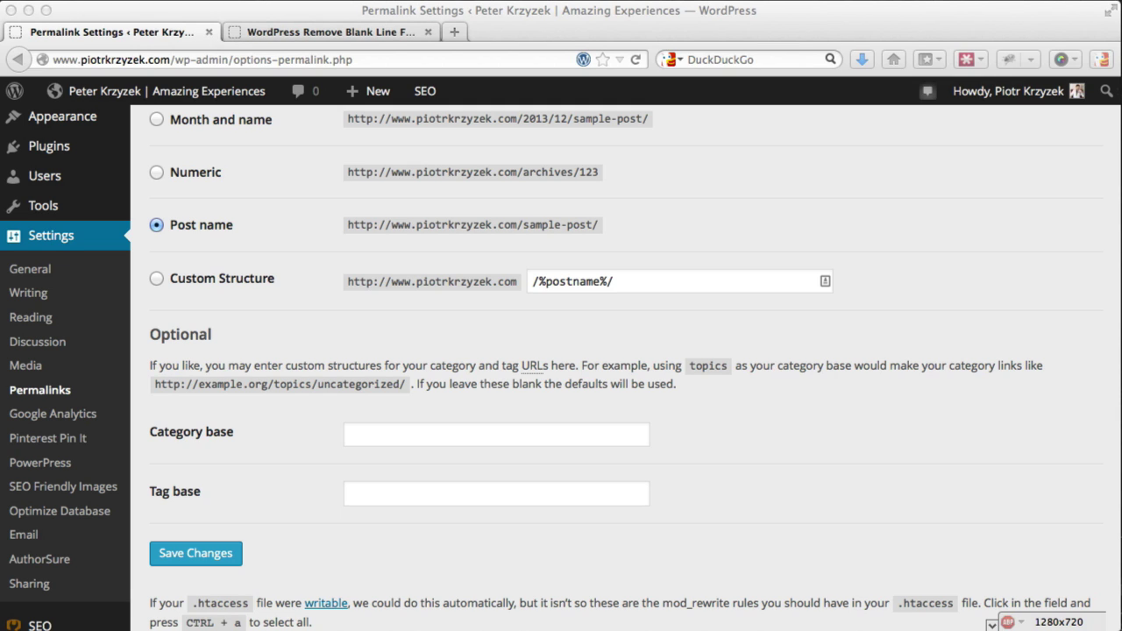
left_click(446, 17)
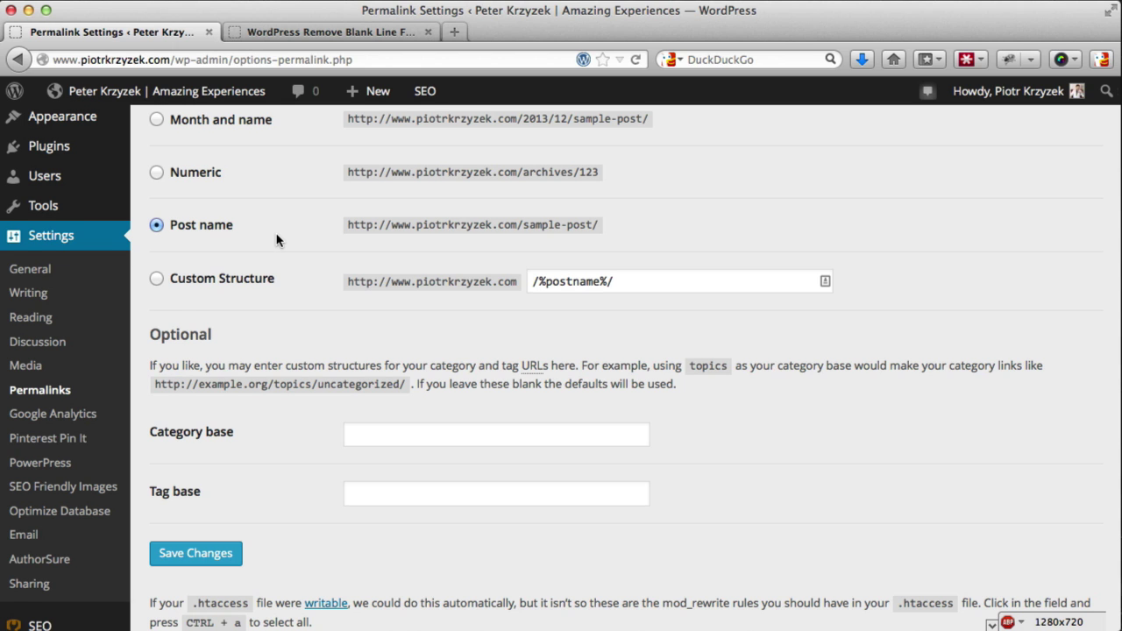
Step: Open the installed plugins list, select all plugins, and view the bulk Deactivate option without applying it
scroll(278, 238, "up", 5)
mouse_move(62, 274)
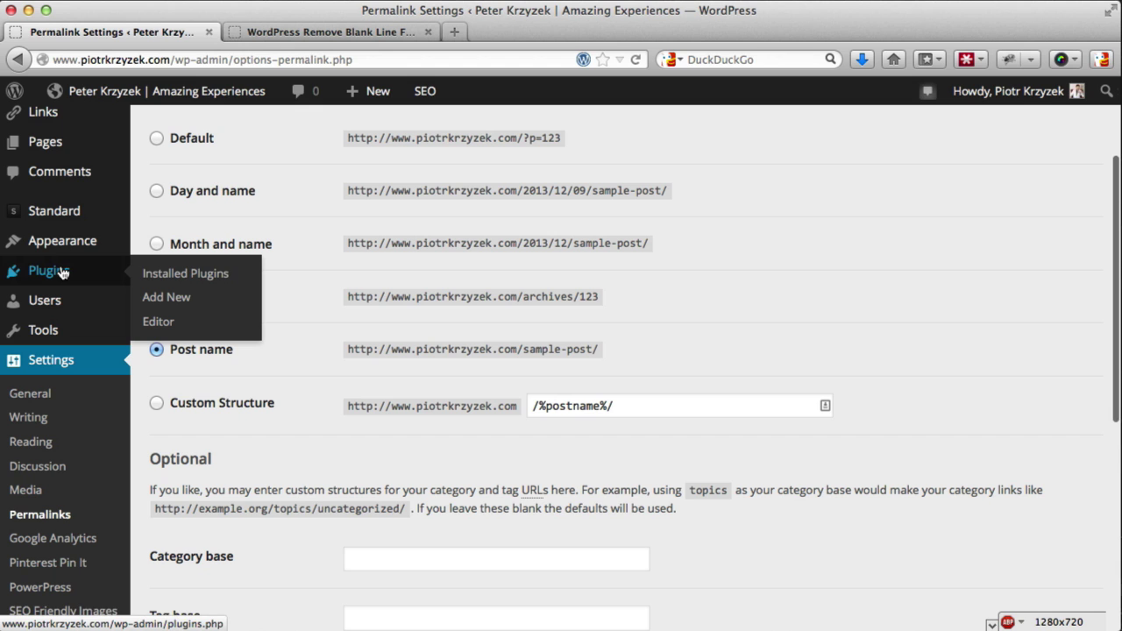
left_click(180, 271)
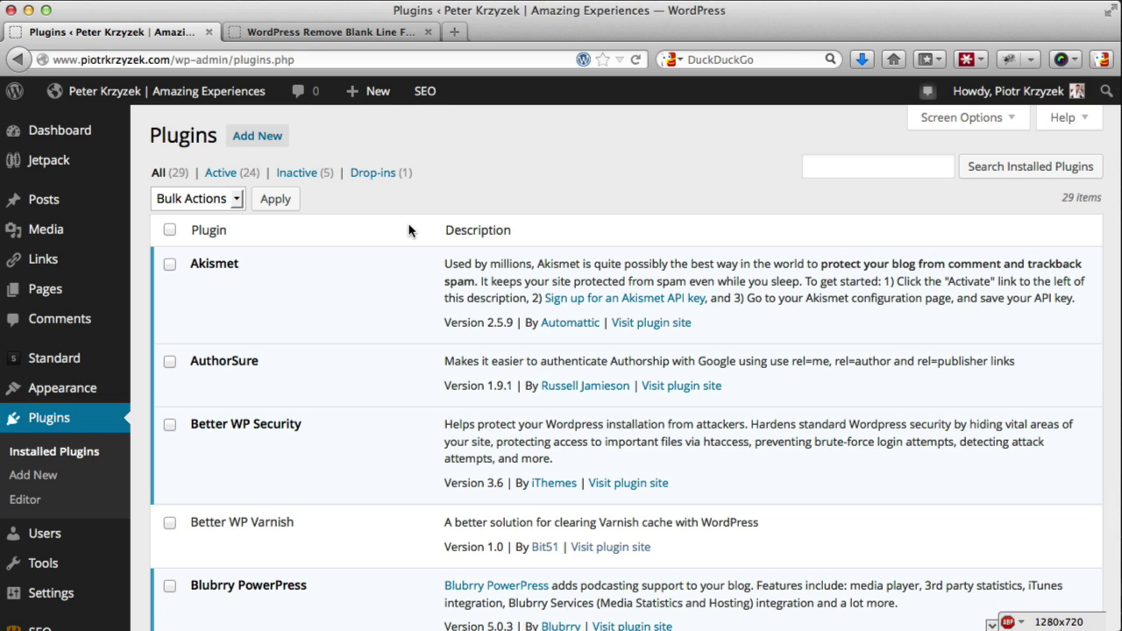
left_click(170, 230)
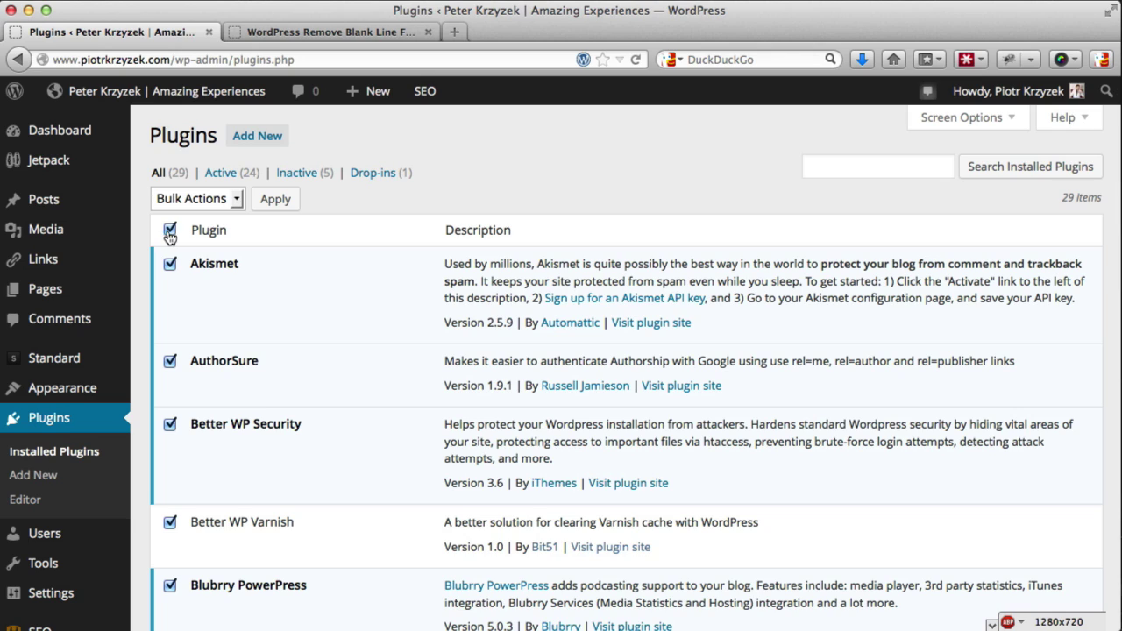
scroll(225, 253, "down", 20)
scroll(224, 256, "up", 20)
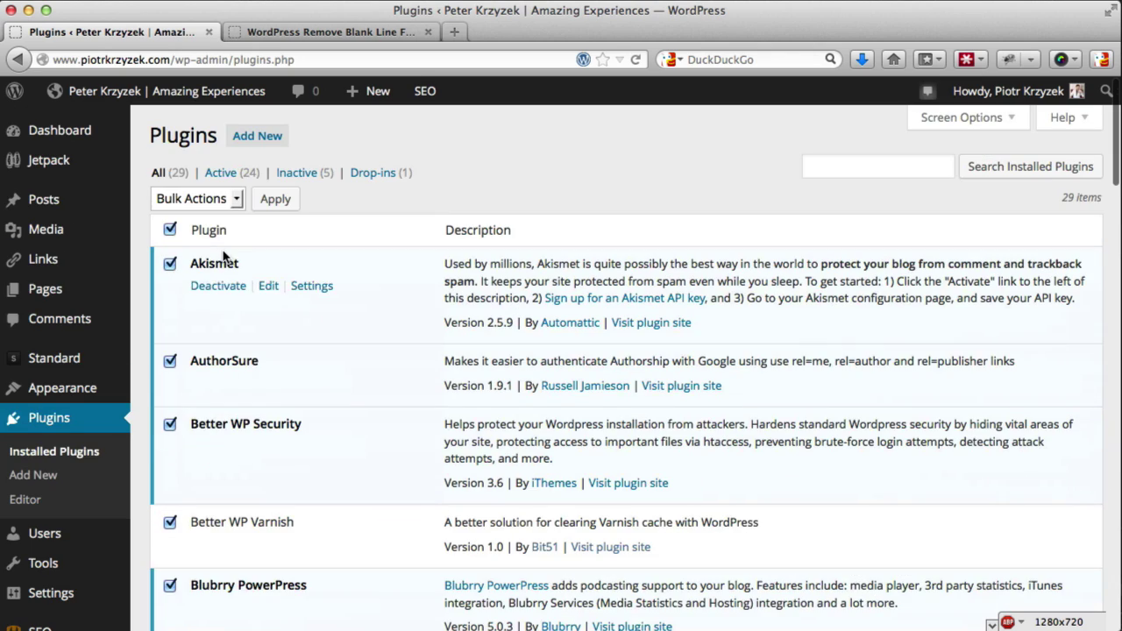
left_click(225, 198)
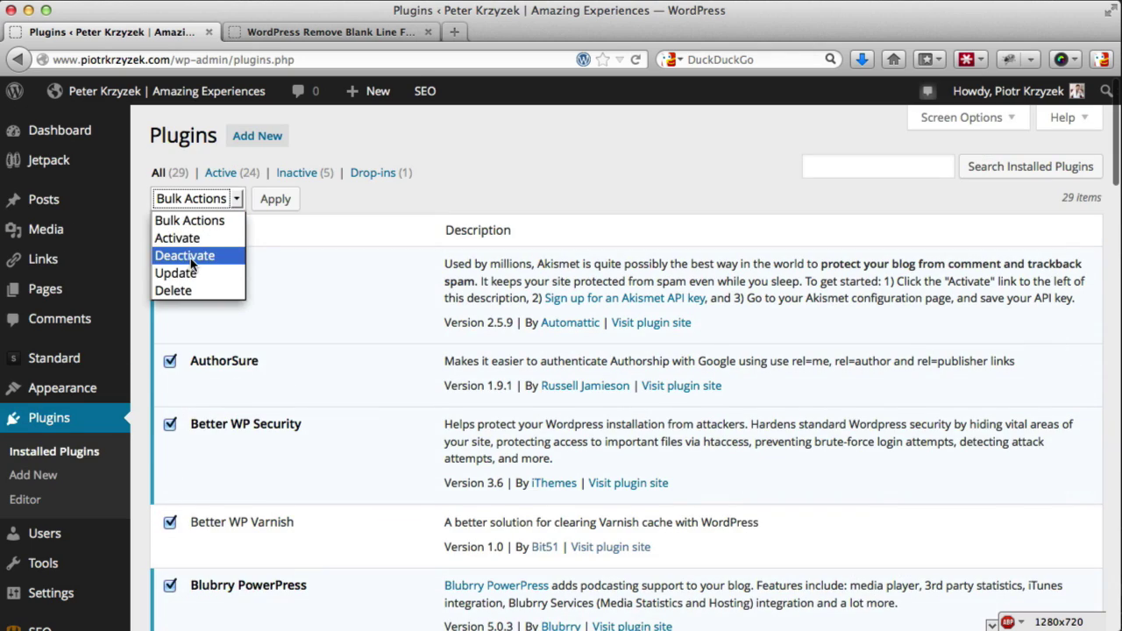
left_click(391, 208)
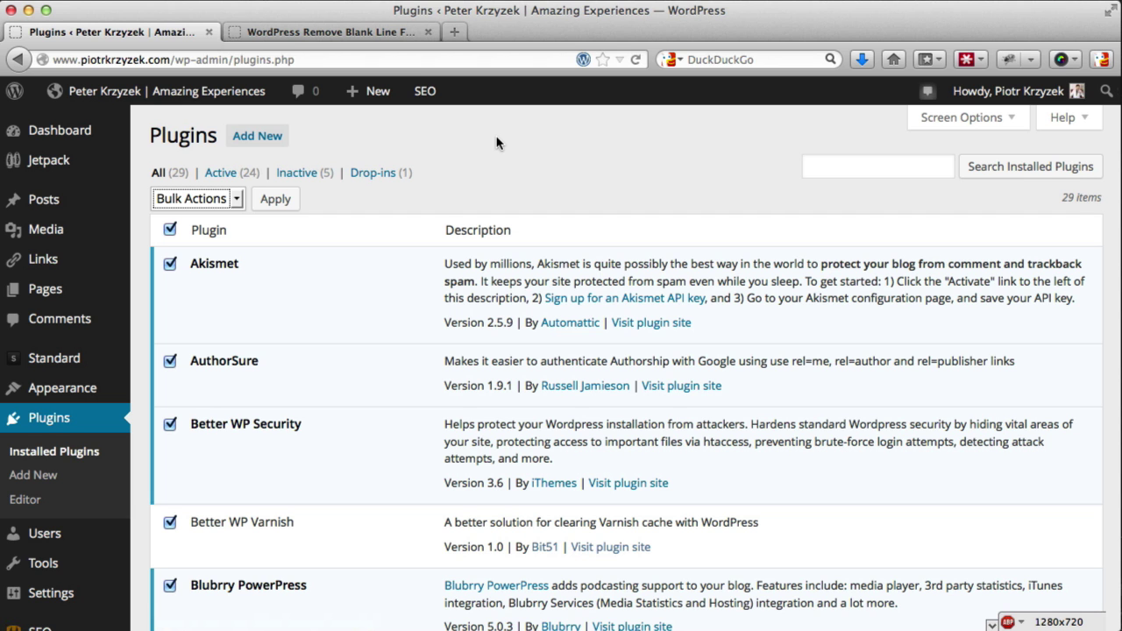
Step: Look through the selected plugins and return to the beginning of the RSS feed article
scroll(368, 421, "down", 10)
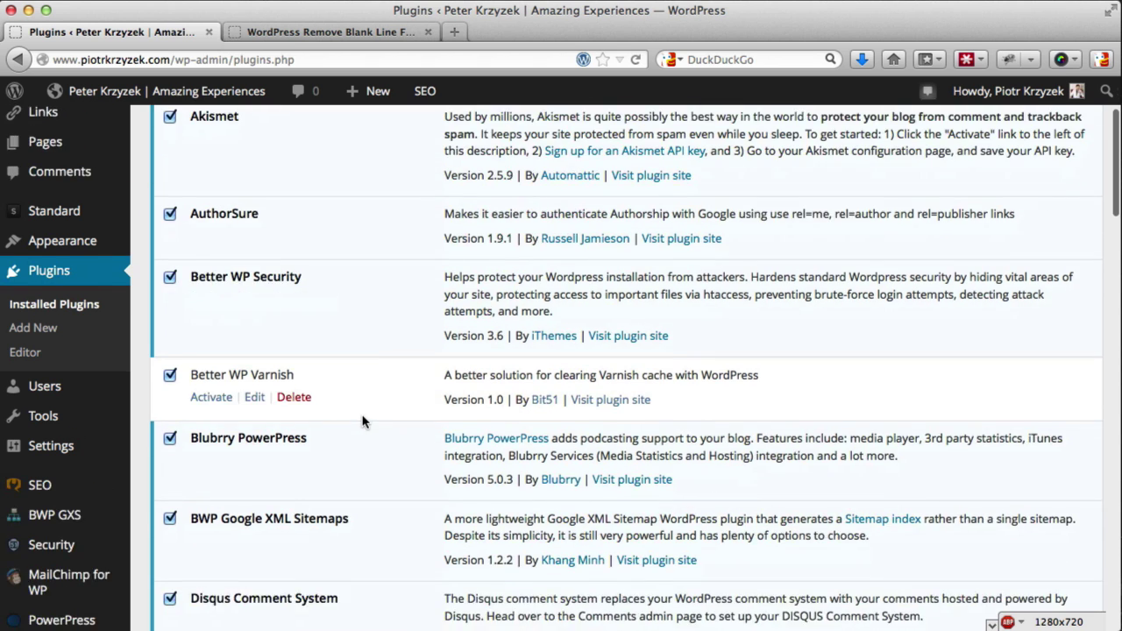
scroll(362, 421, "down", 2)
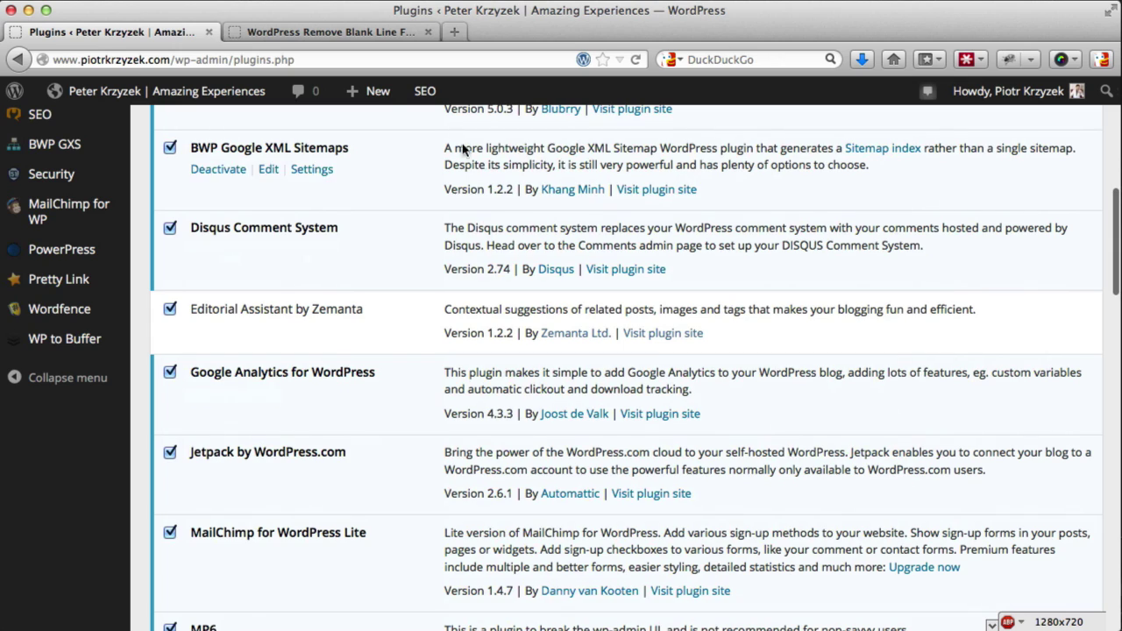
left_click(366, 31)
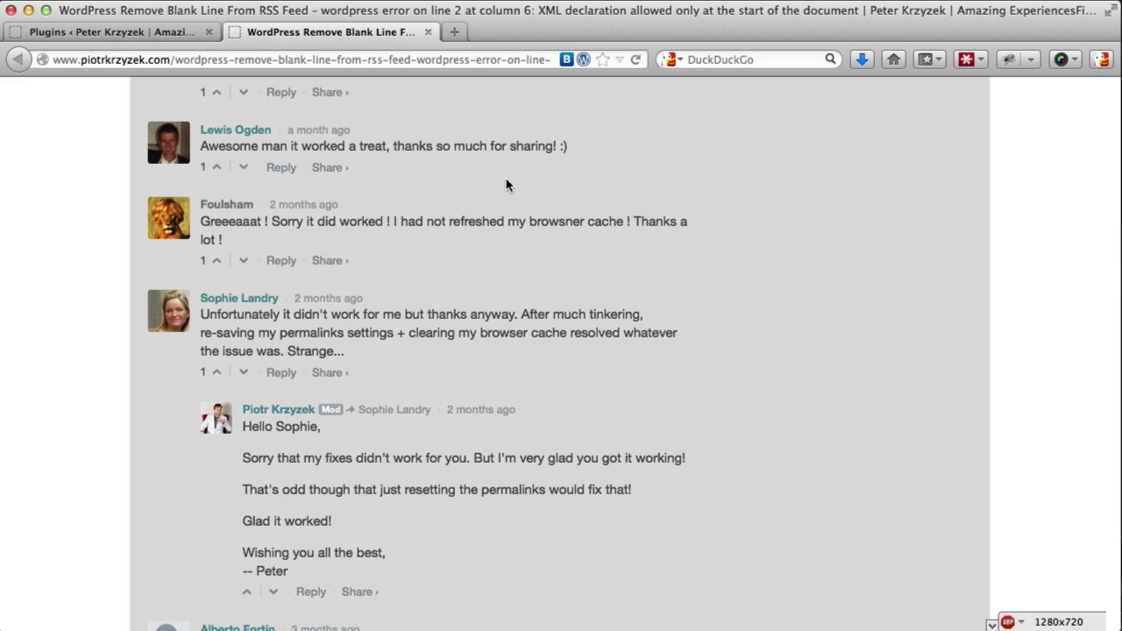
scroll(507, 184, "up", 10)
scroll(505, 184, "up", 5)
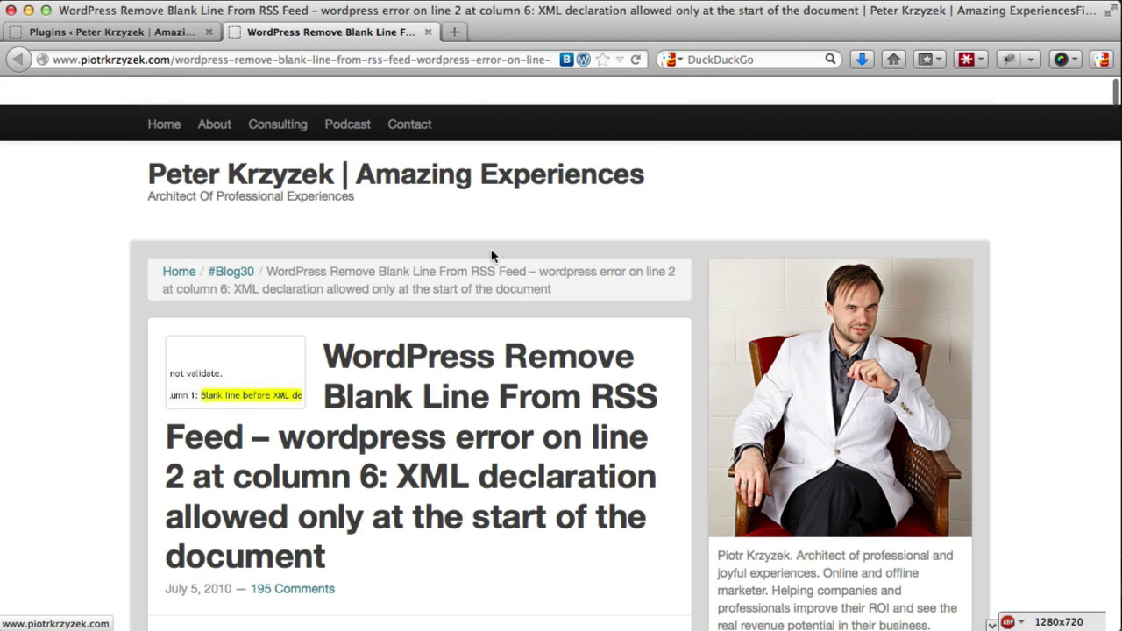
Step: Return to the start of the plugins list and highlight the opening words of the Akismet description, clearing the highlight again
left_click(105, 33)
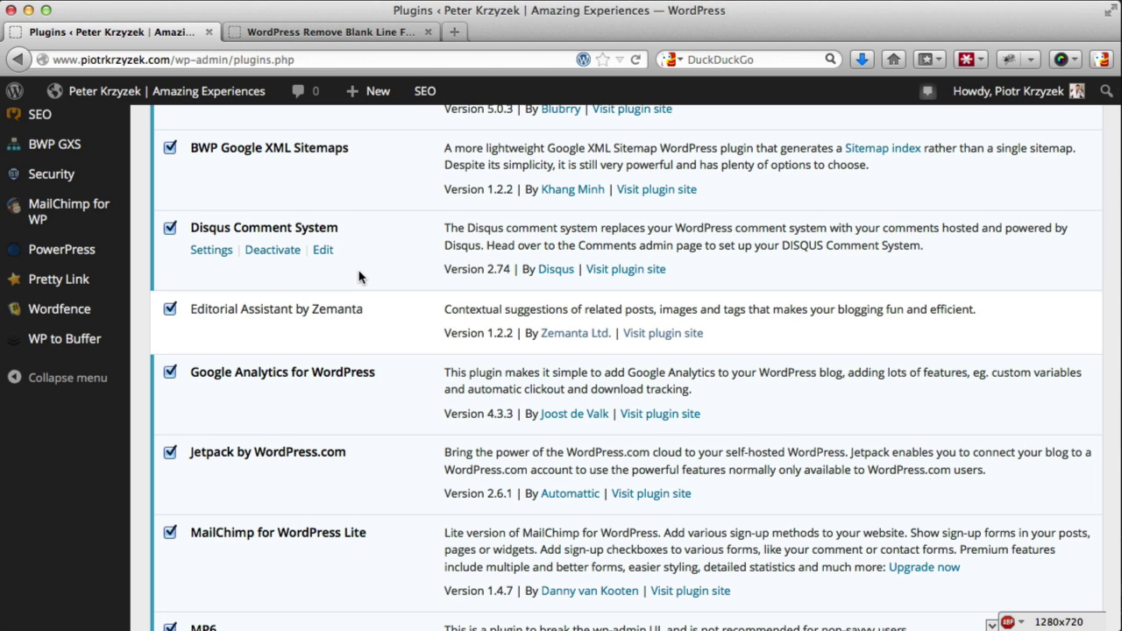
scroll(359, 277, "up", 5)
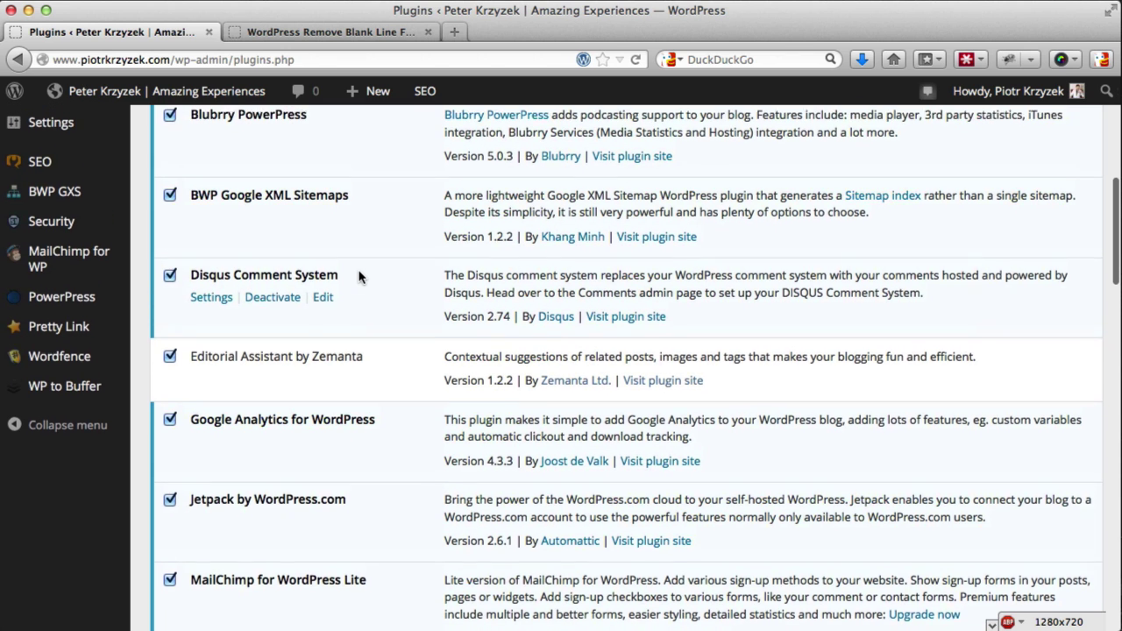
scroll(358, 277, "up", 10)
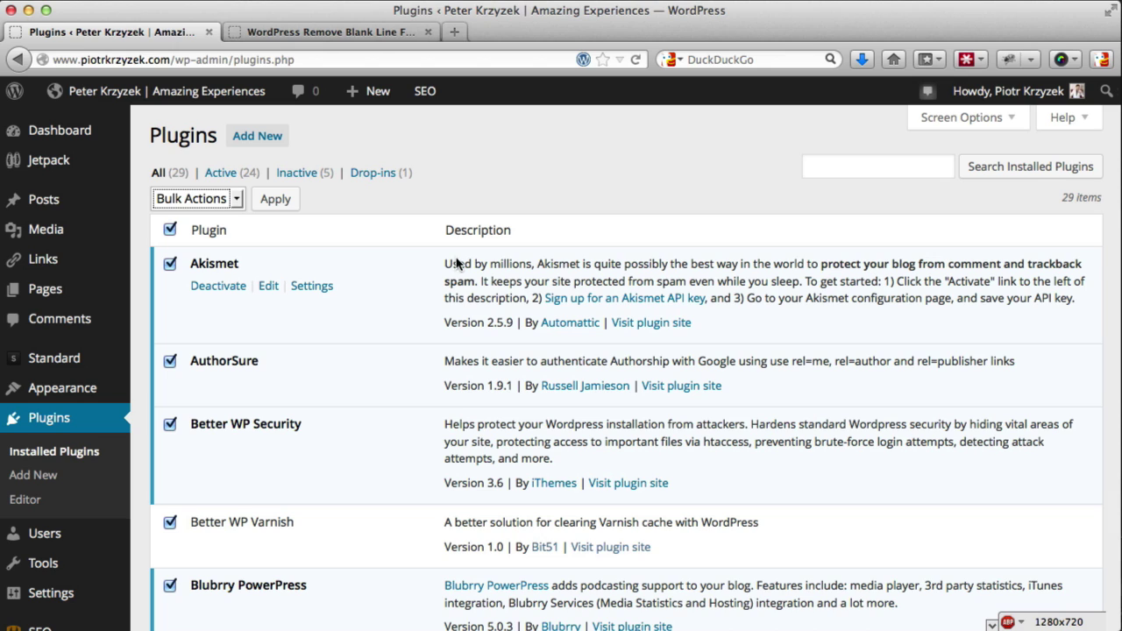
left_click_drag(445, 263, 618, 264)
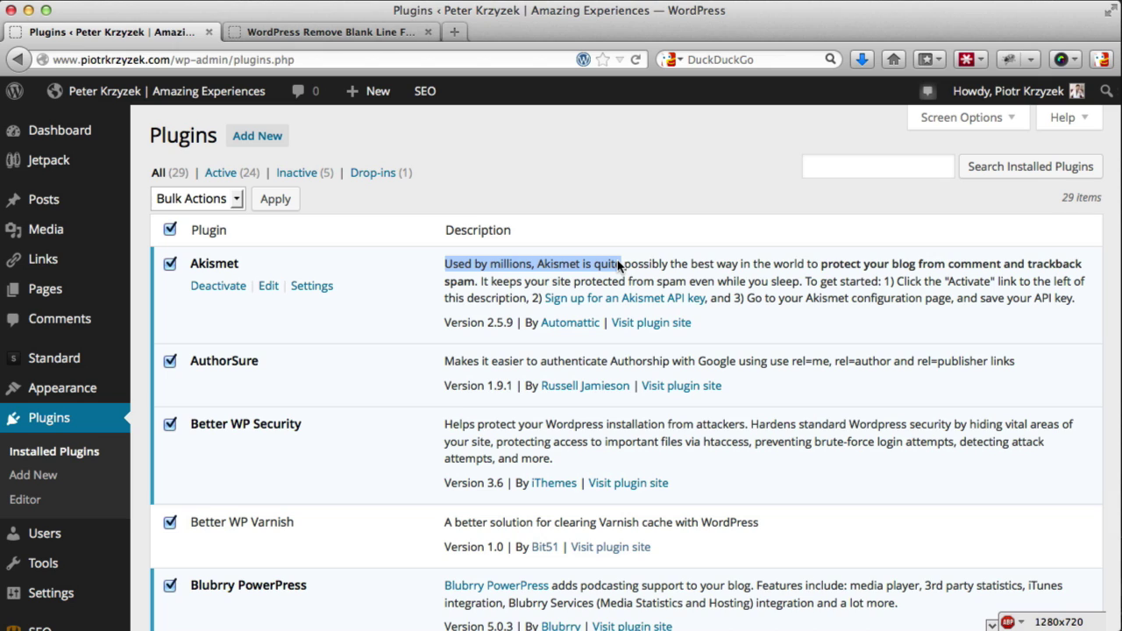
left_click_drag(451, 263, 446, 268)
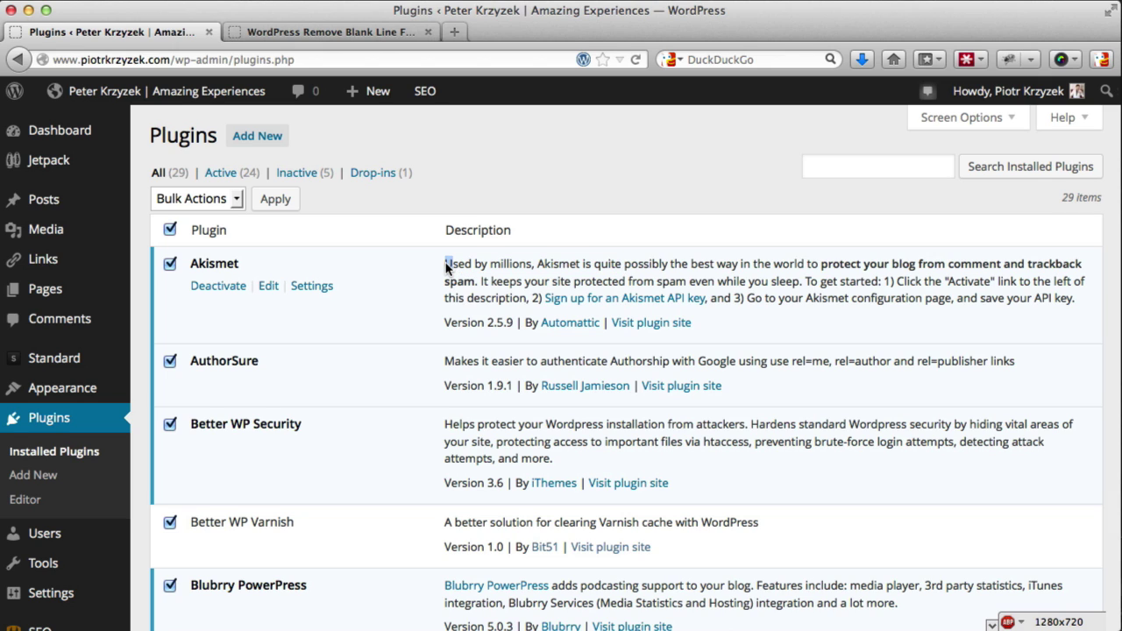
left_click(432, 272)
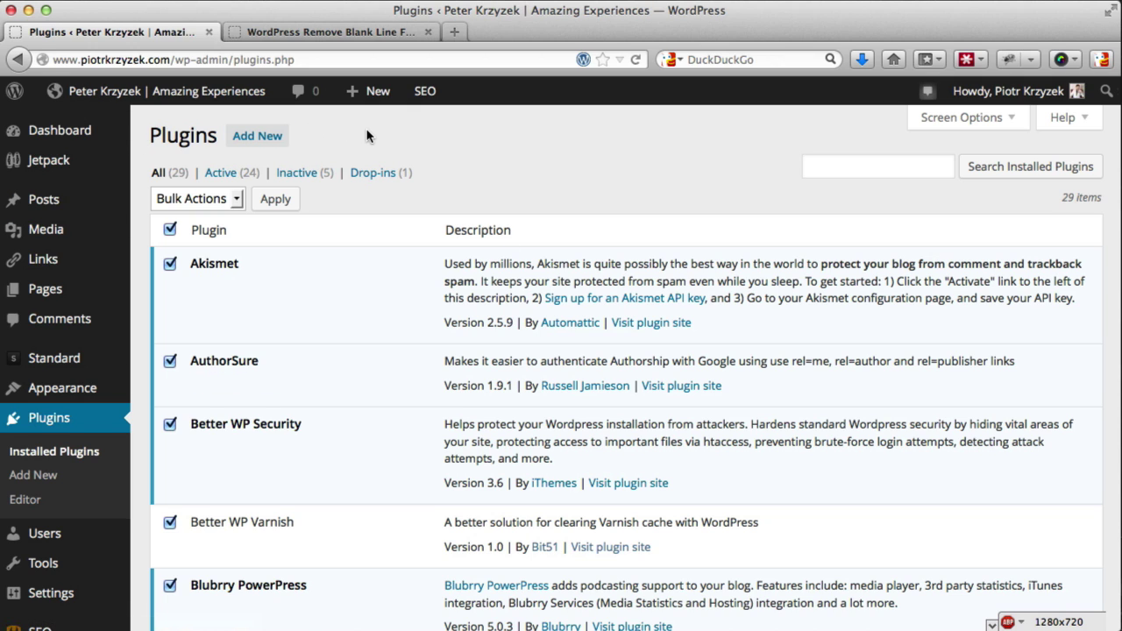
Step: Switch back to the article and review its download, upload and index.php instructions, clearing the highlight on the include line
mouse_move(19, 366)
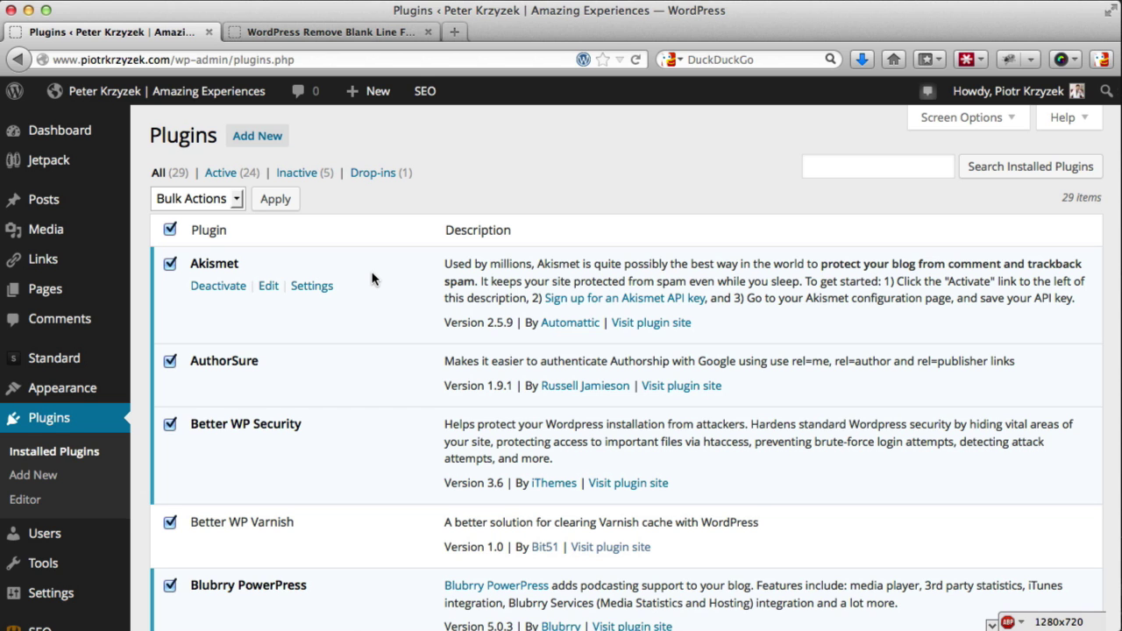
left_click(329, 32)
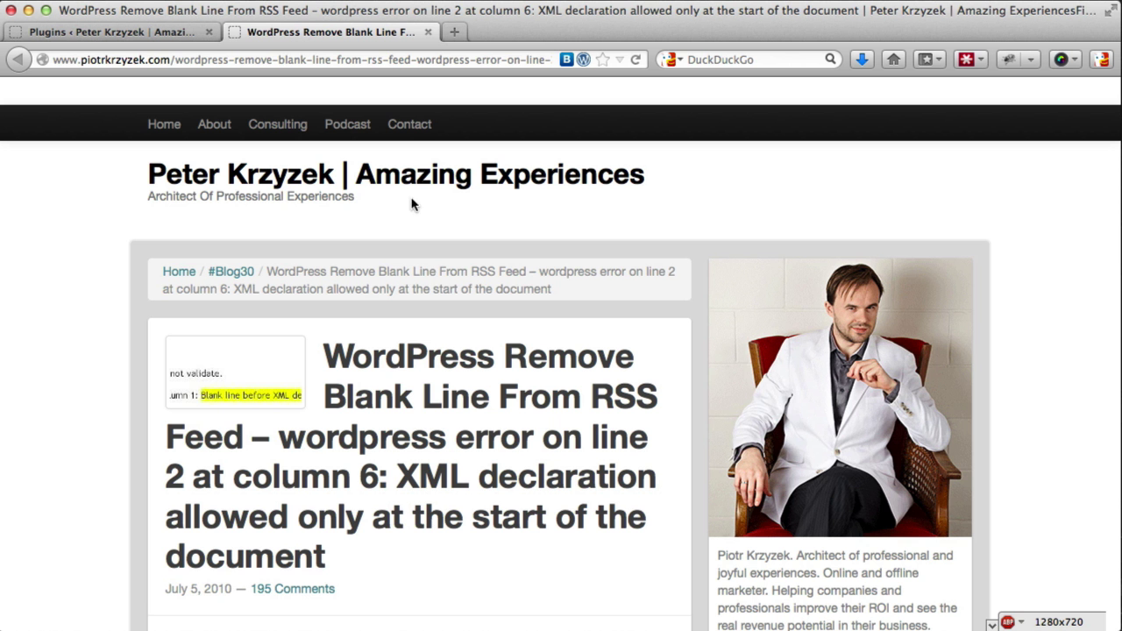
scroll(454, 345, "down", 4)
scroll(454, 346, "down", 10)
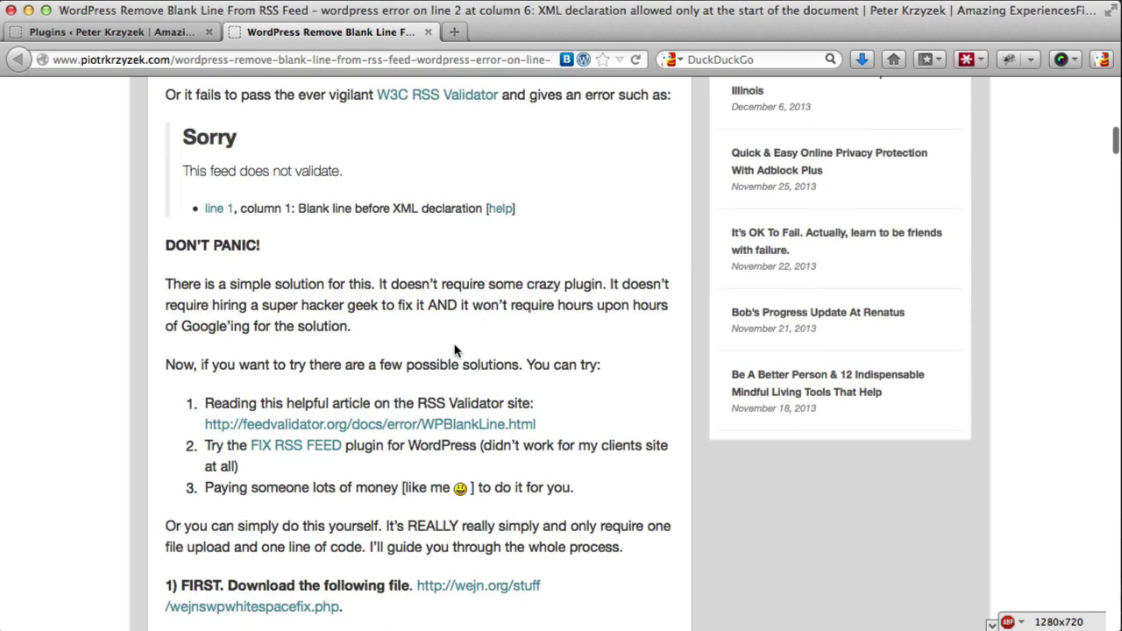
scroll(454, 348, "down", 5)
scroll(509, 319, "down", 5)
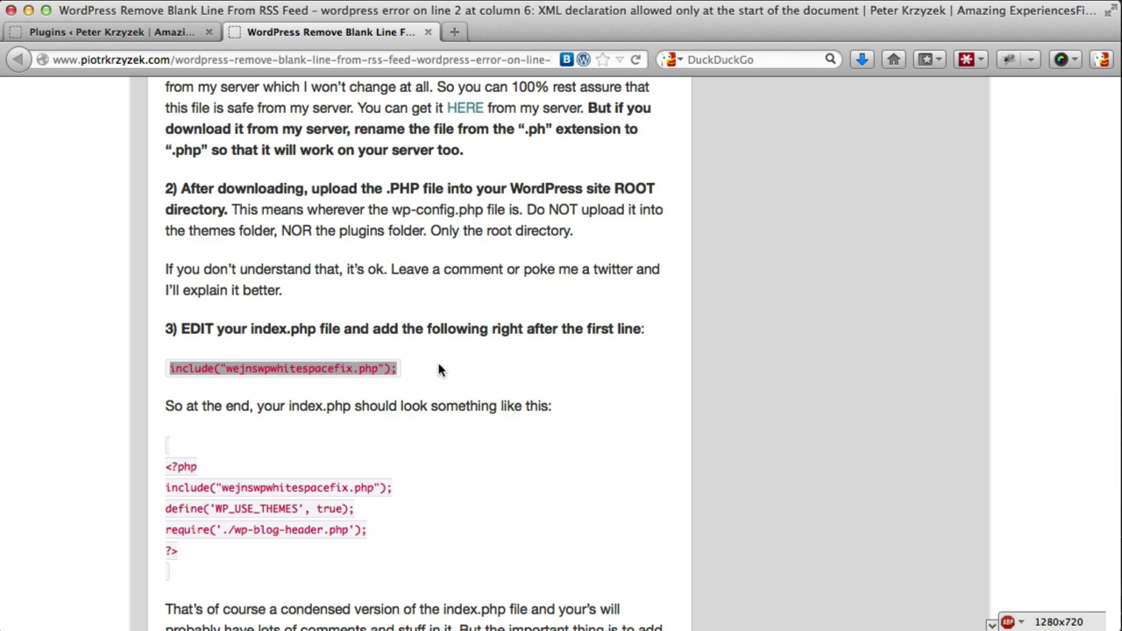
left_click(397, 374)
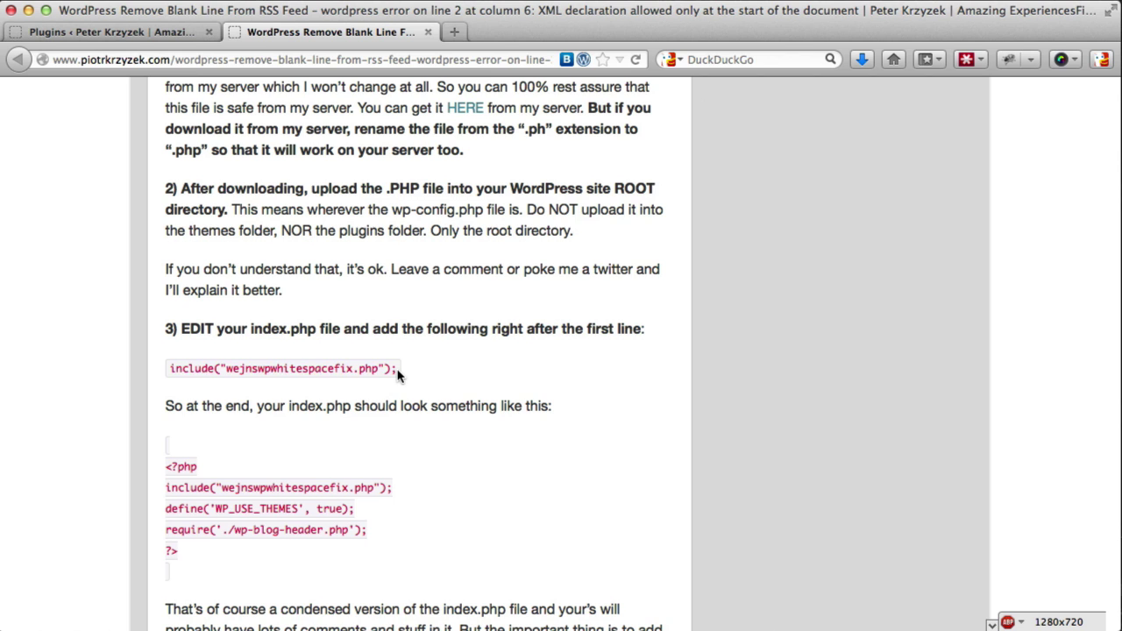
scroll(397, 374, "up", 5)
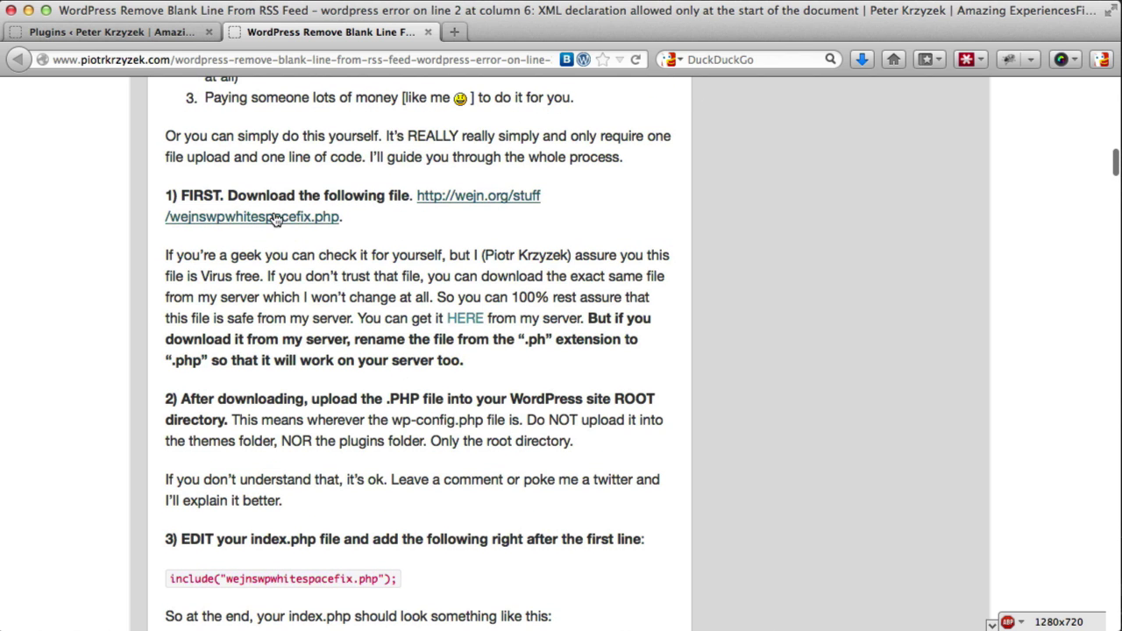
Step: Review the wejnswpwhitespacefix.php download instruction and the article text that follows it
left_click_drag(354, 217, 313, 217)
scroll(377, 256, "down", 1)
scroll(377, 256, "down", 4)
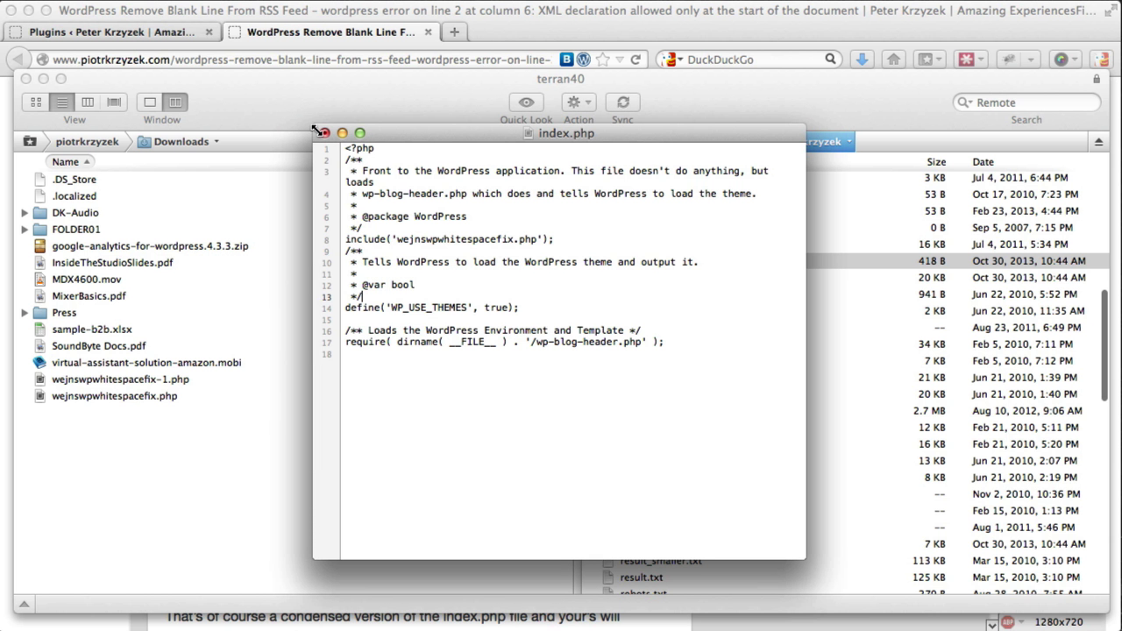
Step: In the file transfer client, close index.php without saving its changes and look through the WordPress root folder on the server
left_click(322, 134)
left_click(520, 220)
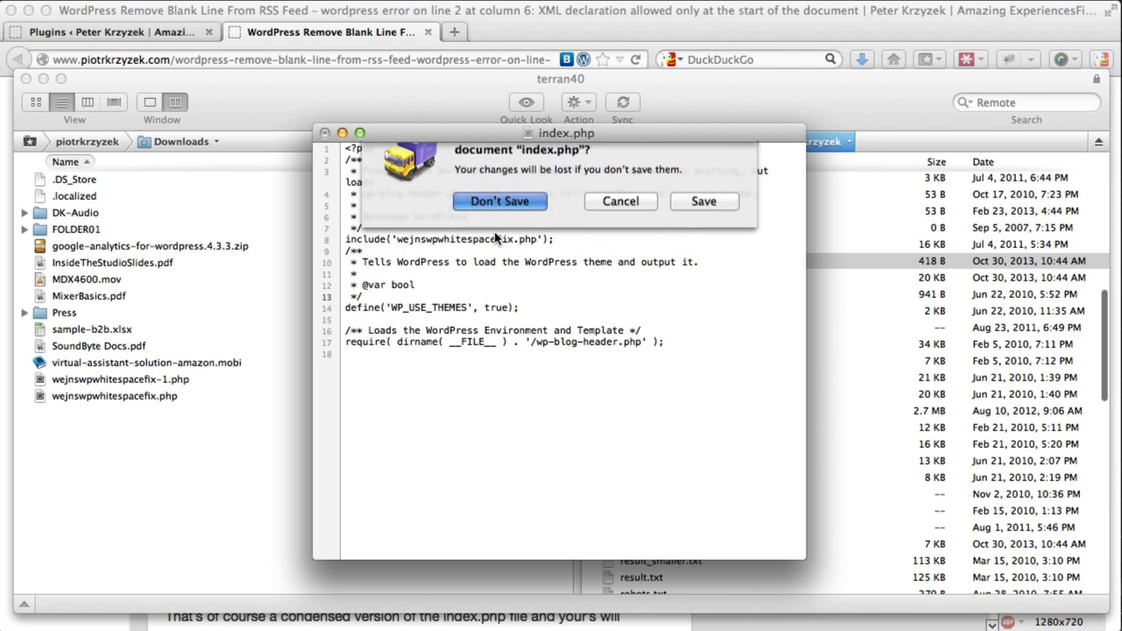
left_click(640, 331)
scroll(653, 329, "down", 15)
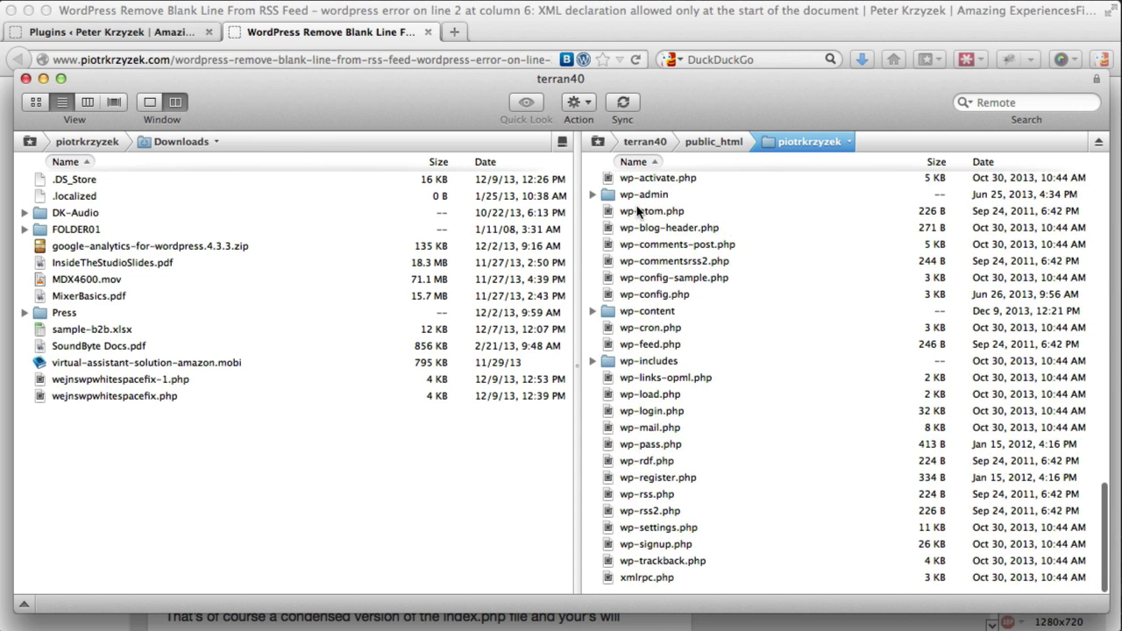
left_click(656, 323)
left_click(639, 369)
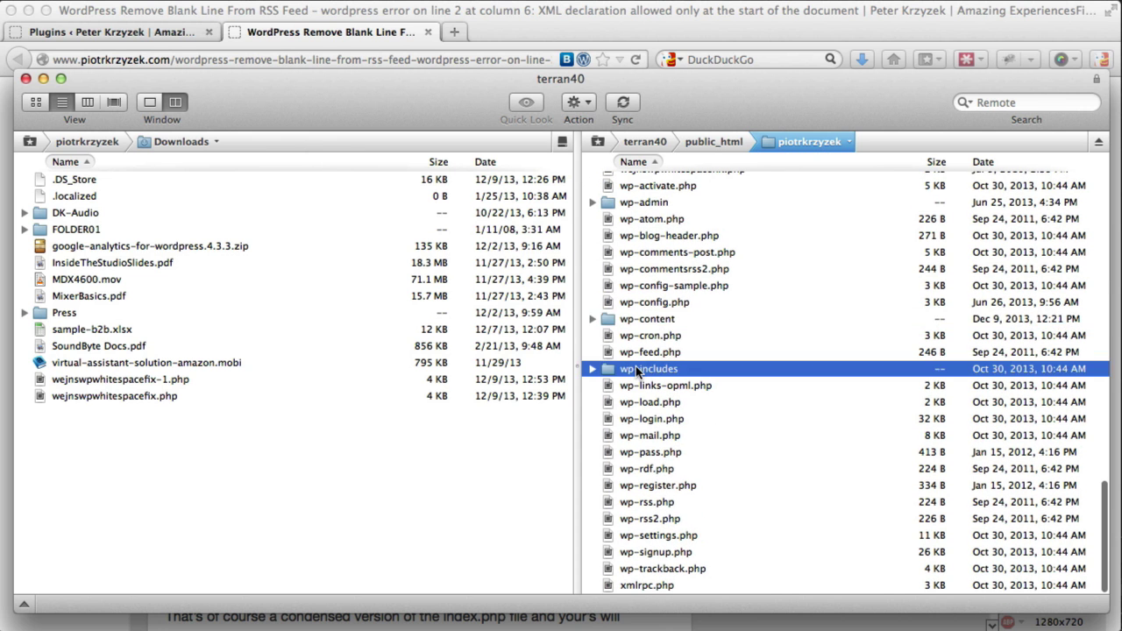
scroll(680, 353, "up", 5)
scroll(718, 433, "down", 5)
Step: Switch back to the article in the browser, highlight the include("wejnswpwhitespacefix.php"); line in instruction 3, and clear the highlight
left_click(529, 31)
scroll(454, 376, "down", 5)
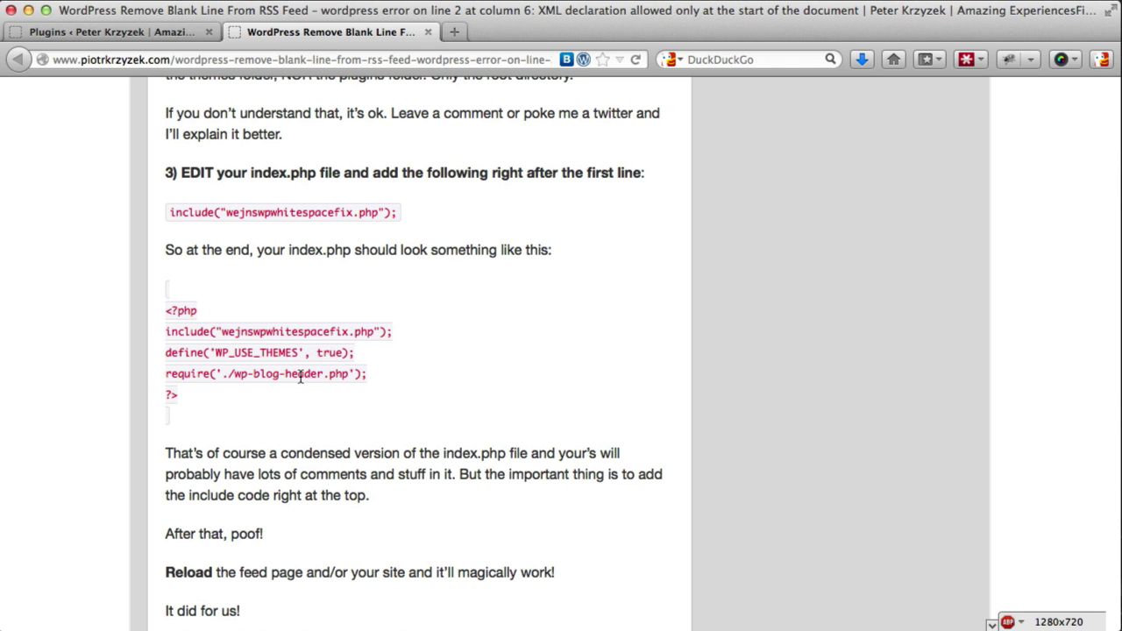
left_click_drag(401, 217, 149, 212)
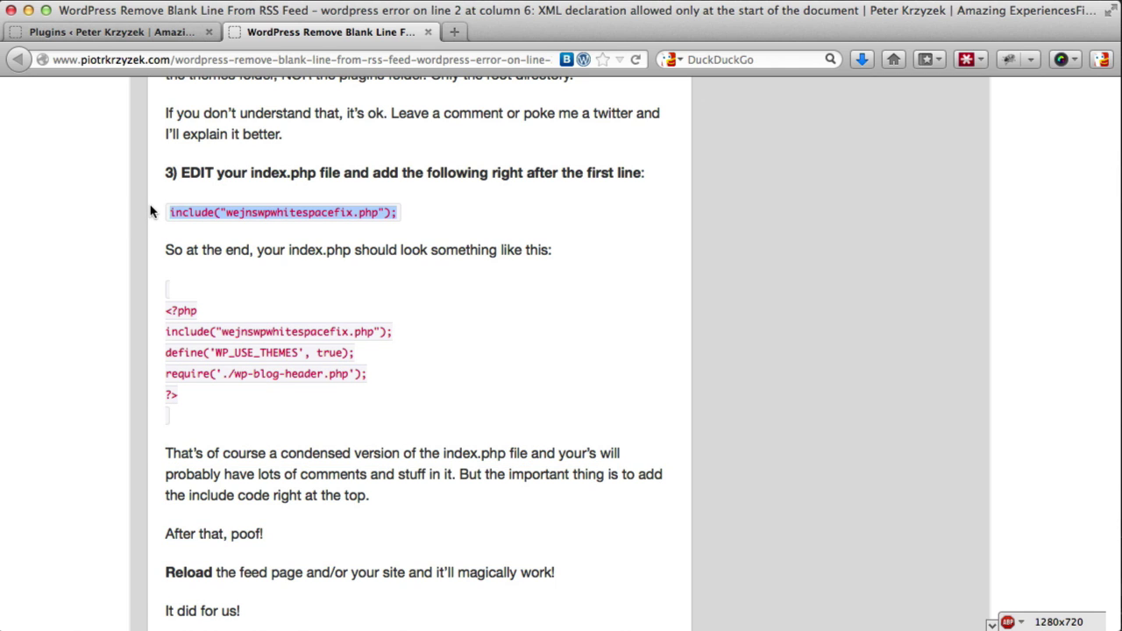
left_click(526, 318)
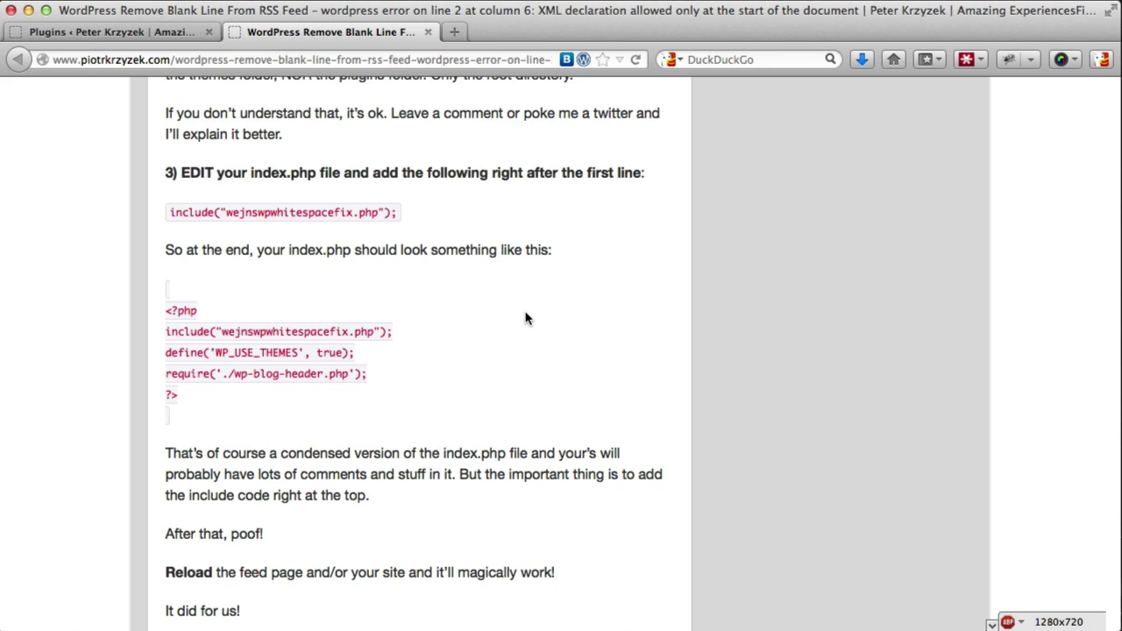